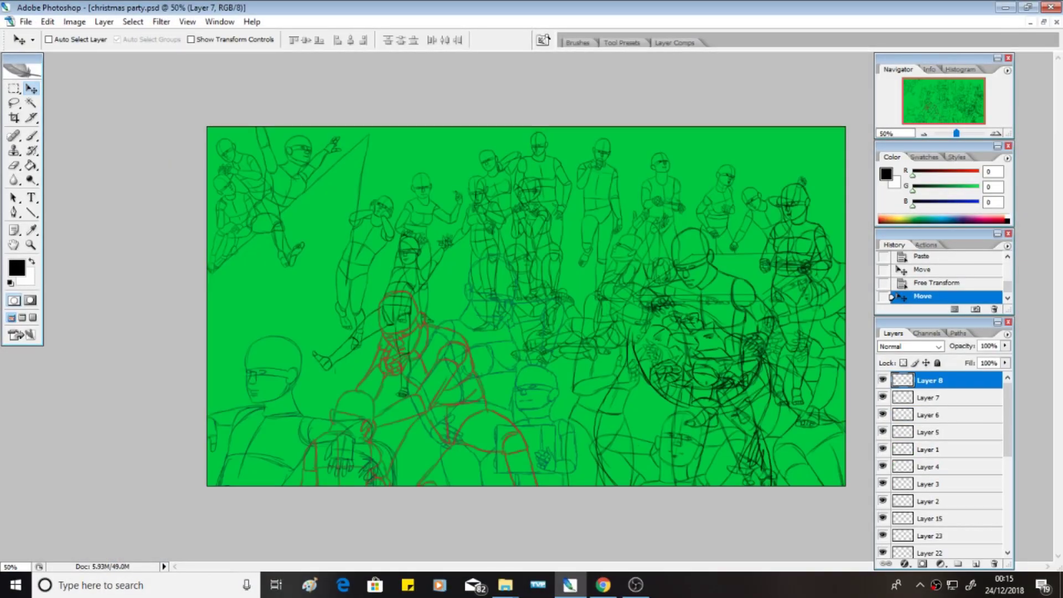
# Hide all the other figure group layers so only the seated figure sketch shows.
pyautogui.moveTo(882, 380); pyautogui.dragTo(883, 467)
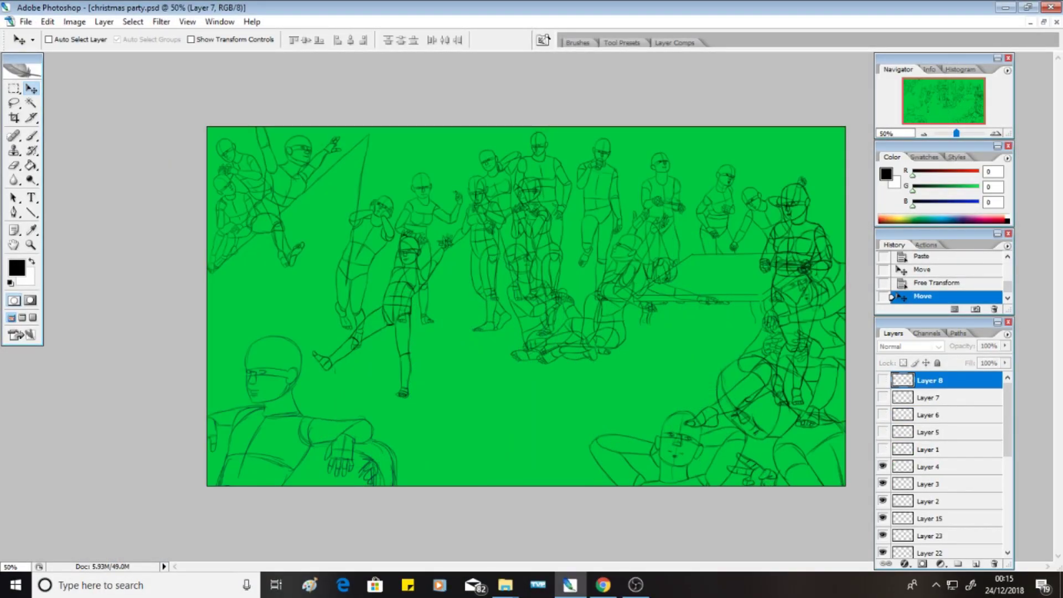
pyautogui.click(883, 484)
pyautogui.click(883, 501)
pyautogui.scroll(-1, 942, 443)
pyautogui.moveTo(883, 467); pyautogui.dragTo(883, 501)
pyautogui.scroll(-1, 942, 443)
pyautogui.click(883, 518)
pyautogui.click(883, 518)
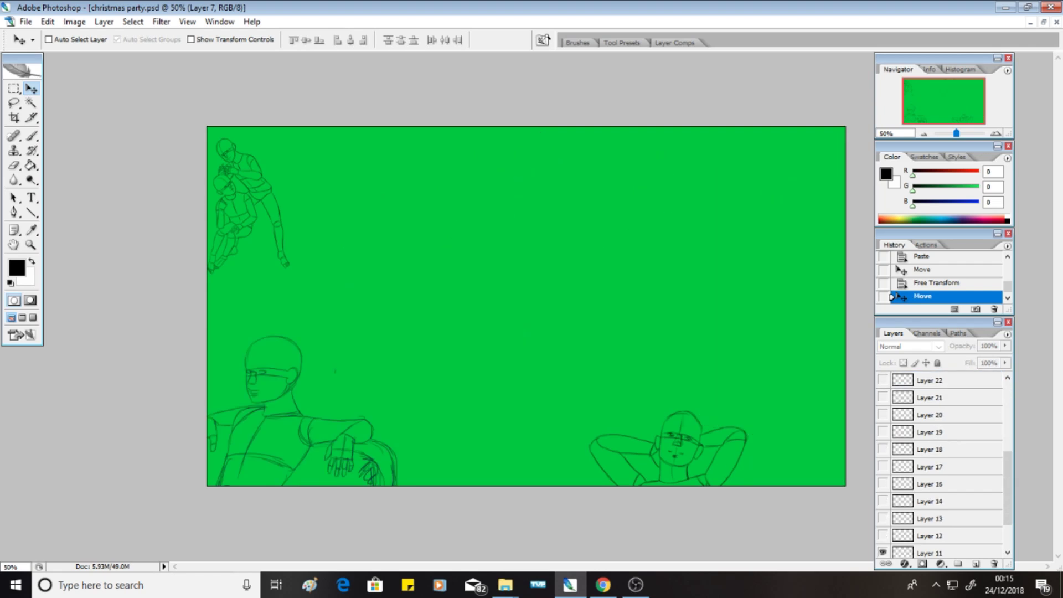
pyautogui.scroll(-3, 942, 443)
pyautogui.scroll(3, 942, 443)
# Duplicate Layer 2 and move the copy to the canvas centre.
pyautogui.rightClick(931, 463)
pyautogui.click(942, 219)
pyautogui.press('Return')
pyautogui.moveTo(305, 416); pyautogui.dragTo(566, 282)
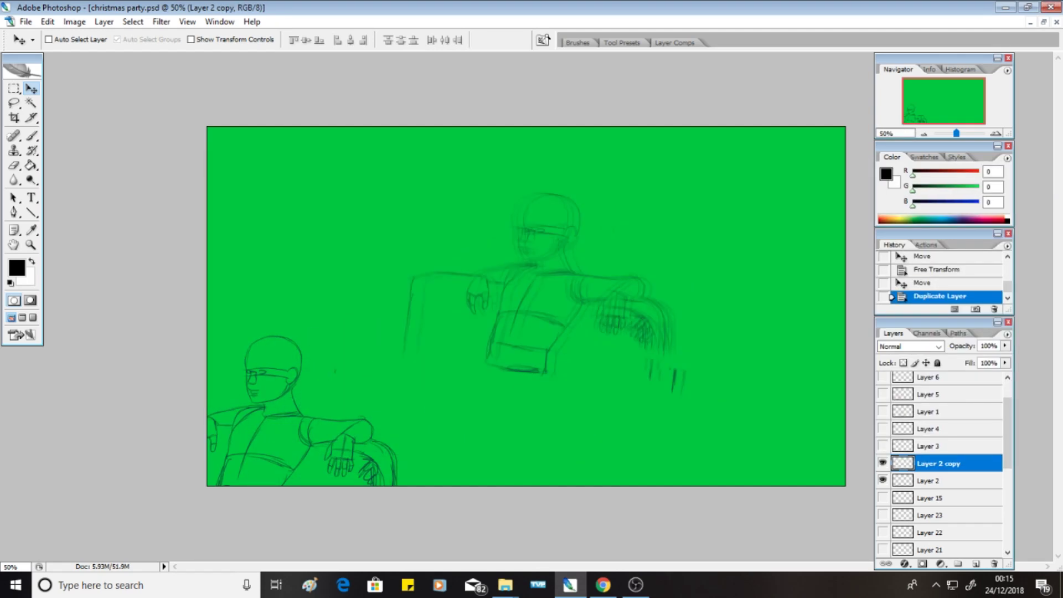
# Fade Layer 2 copy to 41% opacity and switch to the Brush tool.
pyautogui.hotkey('ctrl', '+')
pyautogui.hotkey('ctrl', '+')
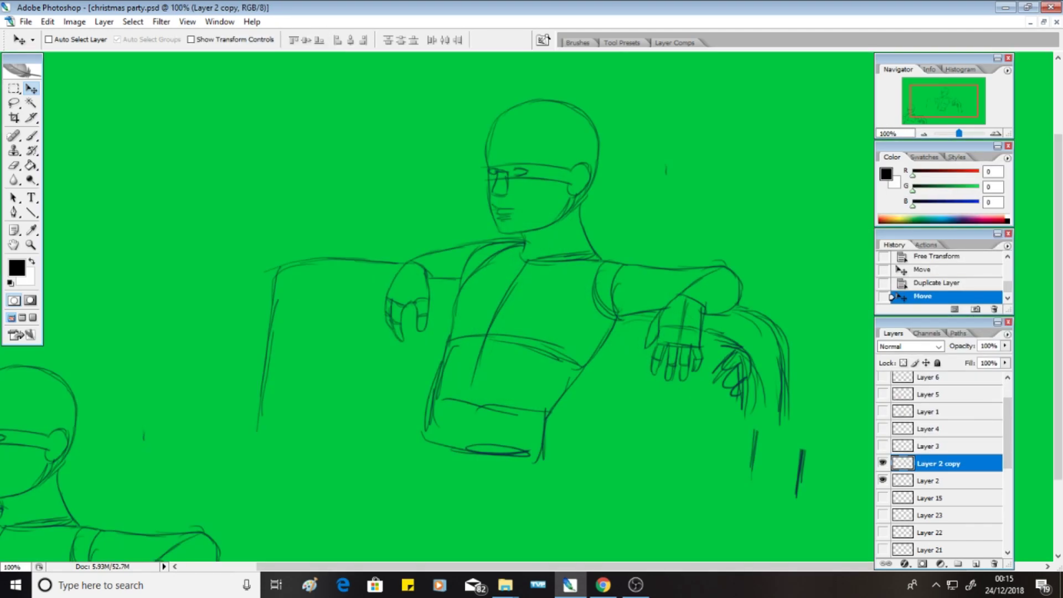
pyautogui.scroll(-2, 526, 305)
pyautogui.press('4')
pyautogui.press('1')
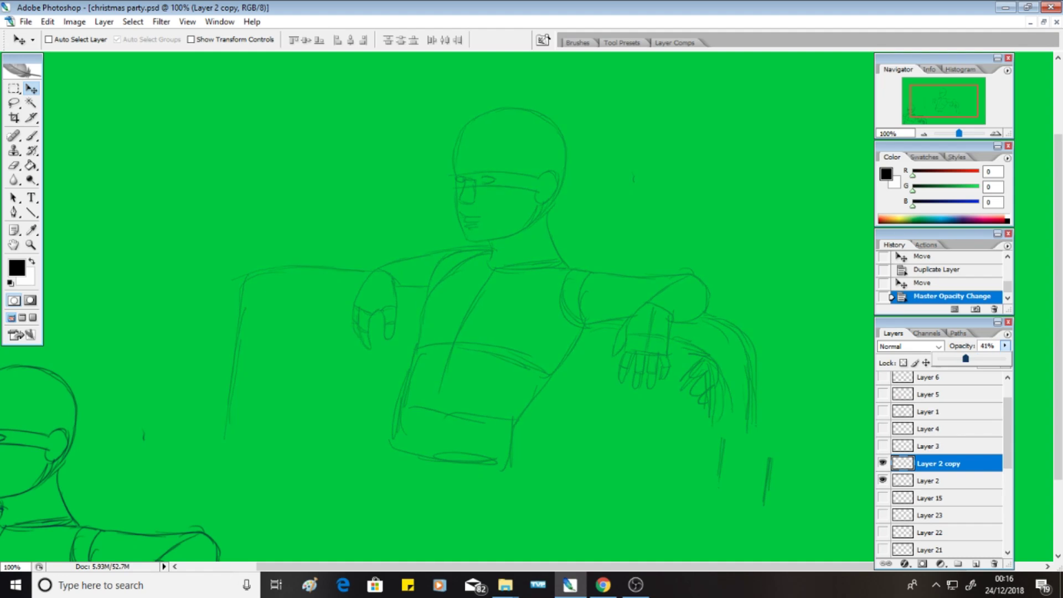
pyautogui.press('b')
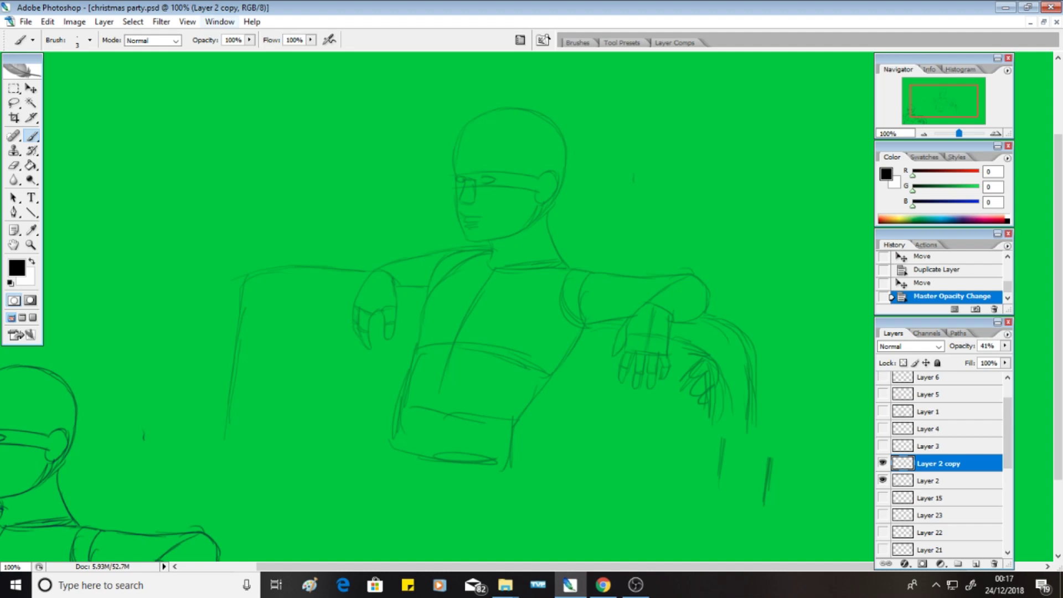
# At 200% zoom on a new layer, ink the eye, nostril, nose bridge, lip shadow and eyebrow.
pyautogui.click(187, 22)
pyautogui.click(202, 89)
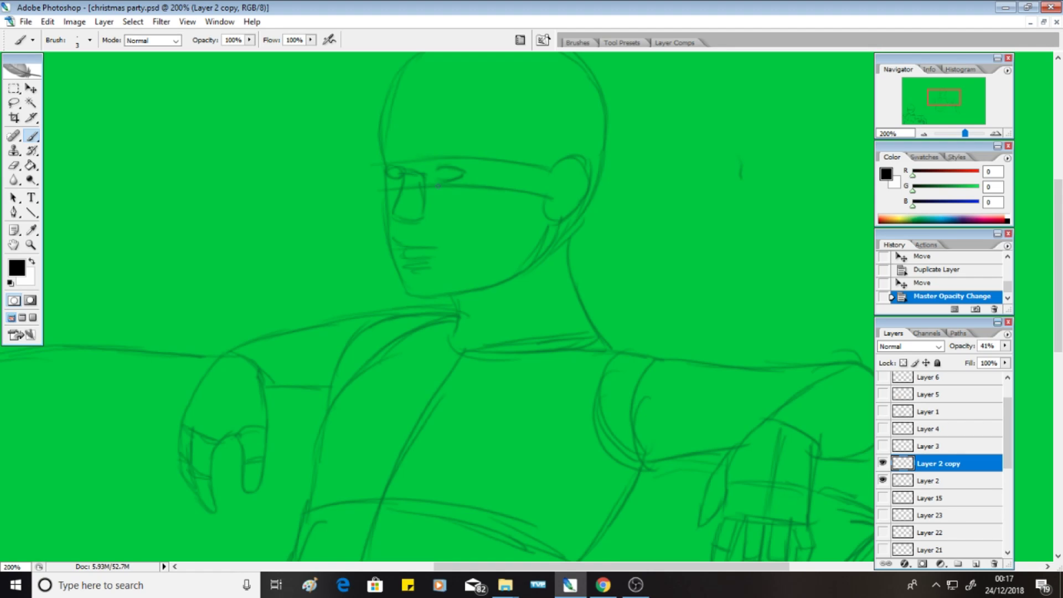
pyautogui.moveTo(436, 173)
pyautogui.mouseDown()
pyautogui.moveTo(465, 171)
pyautogui.moveTo(466, 182)
pyautogui.mouseUp()
pyautogui.hotkey('ctrl', 'shift', 'alt', 'n')
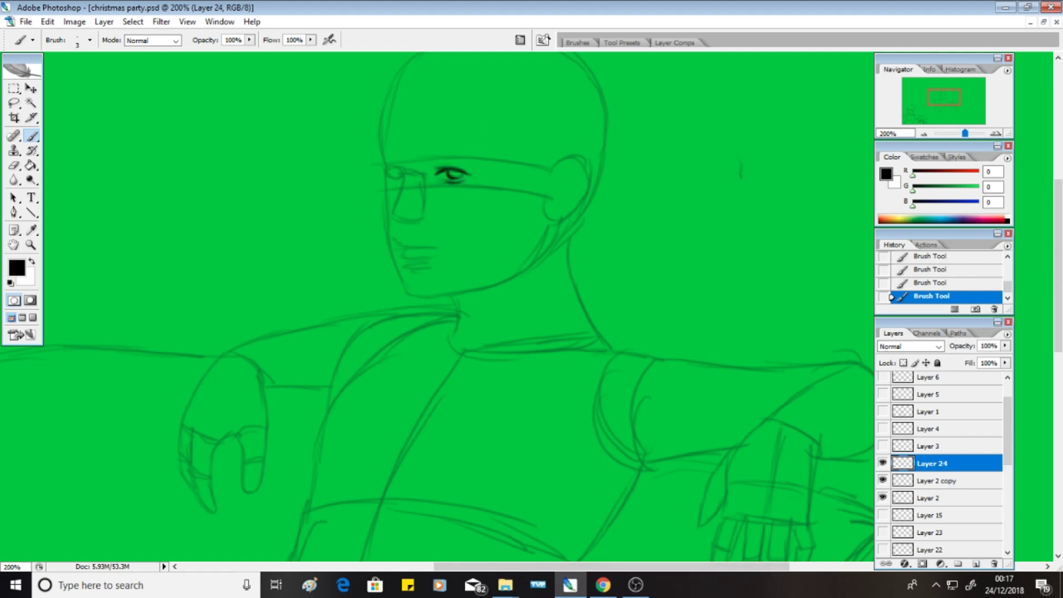
pyautogui.moveTo(396, 210); pyautogui.dragTo(421, 218)
pyautogui.moveTo(404, 173); pyautogui.dragTo(408, 184)
pyautogui.moveTo(413, 262); pyautogui.dragTo(426, 267)
pyautogui.moveTo(443, 142)
pyautogui.mouseDown()
pyautogui.moveTo(481, 149)
pyautogui.moveTo(475, 141)
pyautogui.mouseUp()
# Ink hair strands across the forehead, right of the face and over the head top.
pyautogui.scroll(4, 448, 229)
pyautogui.moveTo(397, 225); pyautogui.dragTo(435, 306)
pyautogui.moveTo(431, 238)
pyautogui.mouseDown()
pyautogui.moveTo(439, 308)
pyautogui.moveTo(427, 283)
pyautogui.mouseUp()
pyautogui.moveTo(414, 226); pyautogui.dragTo(417, 263)
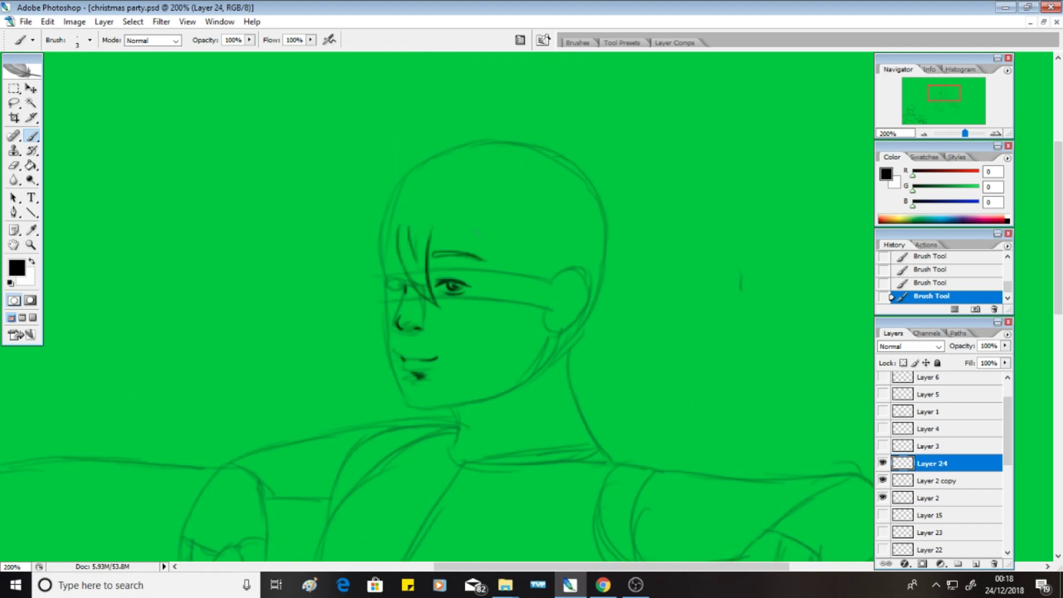
pyautogui.moveTo(449, 227)
pyautogui.mouseDown()
pyautogui.moveTo(443, 259)
pyautogui.moveTo(492, 259)
pyautogui.mouseUp()
pyautogui.moveTo(486, 233)
pyautogui.mouseDown()
pyautogui.moveTo(499, 258)
pyautogui.moveTo(490, 336)
pyautogui.moveTo(510, 385)
pyautogui.mouseUp()
pyautogui.moveTo(550, 280); pyautogui.dragTo(529, 339)
pyautogui.moveTo(531, 276); pyautogui.dragTo(518, 334)
pyautogui.moveTo(391, 192)
pyautogui.mouseDown()
pyautogui.moveTo(452, 167)
pyautogui.moveTo(483, 173)
pyautogui.moveTo(524, 205)
pyautogui.moveTo(557, 270)
pyautogui.moveTo(397, 196)
pyautogui.moveTo(449, 189)
pyautogui.moveTo(508, 200)
pyautogui.mouseUp()
# Draw an antler above the head and a pointed ear on the right.
pyautogui.scroll(3, 437, 308)
pyautogui.moveTo(389, 209)
pyautogui.mouseDown()
pyautogui.moveTo(354, 194)
pyautogui.moveTo(342, 155)
pyautogui.moveTo(386, 189)
pyautogui.moveTo(370, 123)
pyautogui.moveTo(398, 184)
pyautogui.moveTo(427, 158)
pyautogui.moveTo(438, 166)
pyautogui.moveTo(419, 209)
pyautogui.moveTo(464, 198)
pyautogui.moveTo(515, 208)
pyautogui.moveTo(512, 232)
pyautogui.moveTo(537, 235)
pyautogui.moveTo(521, 154)
pyautogui.moveTo(531, 182)
pyautogui.moveTo(549, 116)
pyautogui.moveTo(556, 166)
pyautogui.moveTo(573, 180)
pyautogui.moveTo(630, 164)
pyautogui.moveTo(554, 202)
pyautogui.moveTo(543, 225)
pyautogui.moveTo(565, 286)
pyautogui.mouseUp()
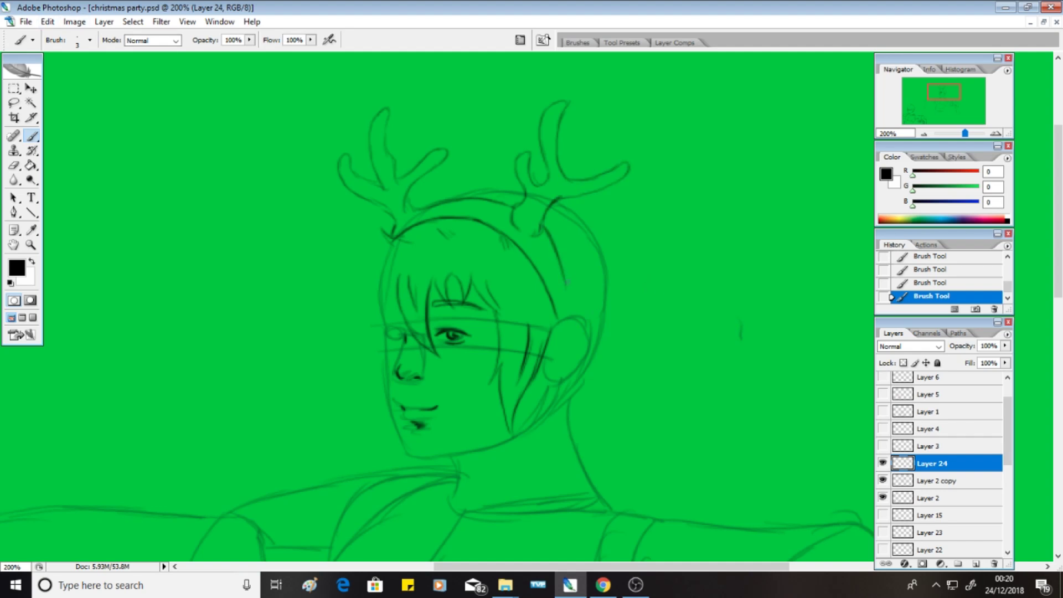
pyautogui.moveTo(565, 279)
pyautogui.mouseDown()
pyautogui.moveTo(652, 302)
pyautogui.moveTo(587, 326)
pyautogui.moveTo(574, 300)
pyautogui.moveTo(566, 311)
pyautogui.moveTo(604, 314)
pyautogui.mouseUp()
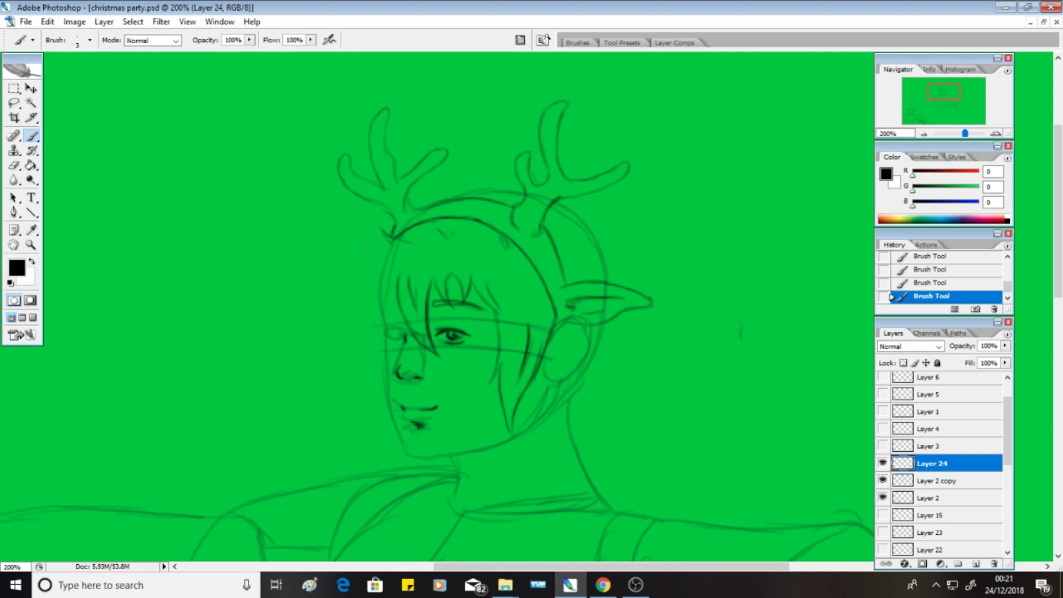
# Ink the left ear, reinforce the jawline and add left hair strands and cheek line.
pyautogui.moveTo(381, 267); pyautogui.dragTo(358, 297)
pyautogui.moveTo(351, 300)
pyautogui.mouseDown()
pyautogui.moveTo(383, 327)
pyautogui.moveTo(386, 393)
pyautogui.moveTo(407, 448)
pyautogui.moveTo(457, 460)
pyautogui.mouseUp()
pyautogui.moveTo(510, 431); pyautogui.dragTo(469, 449)
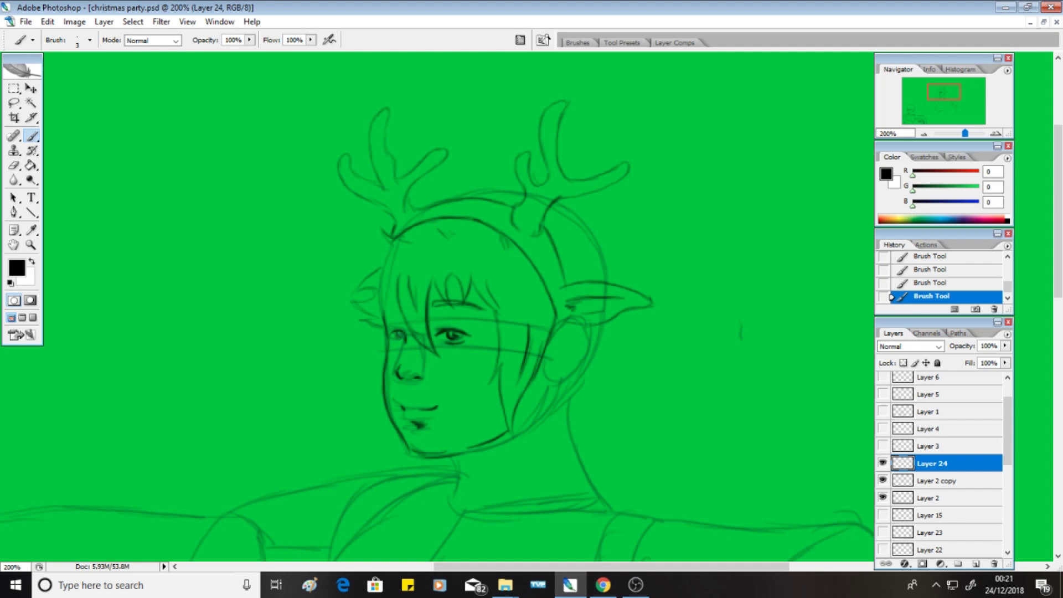
pyautogui.moveTo(400, 282)
pyautogui.mouseDown()
pyautogui.moveTo(361, 354)
pyautogui.moveTo(399, 442)
pyautogui.mouseUp()
# Add hair spikes, an antler tine, and strands between the antlers and along the right side.
pyautogui.moveTo(348, 263)
pyautogui.mouseDown()
pyautogui.moveTo(391, 211)
pyautogui.moveTo(414, 120)
pyautogui.moveTo(421, 144)
pyautogui.moveTo(468, 143)
pyautogui.mouseUp()
pyautogui.moveTo(455, 140); pyautogui.dragTo(517, 191)
pyautogui.moveTo(487, 157); pyautogui.dragTo(444, 188)
pyautogui.moveTo(495, 125)
pyautogui.mouseDown()
pyautogui.moveTo(509, 171)
pyautogui.moveTo(544, 172)
pyautogui.mouseUp()
pyautogui.moveTo(589, 205)
pyautogui.mouseDown()
pyautogui.moveTo(618, 190)
pyautogui.moveTo(609, 229)
pyautogui.mouseUp()
pyautogui.moveTo(616, 229)
pyautogui.mouseDown()
pyautogui.moveTo(606, 264)
pyautogui.moveTo(620, 284)
pyautogui.moveTo(580, 251)
pyautogui.mouseUp()
pyautogui.moveTo(588, 249); pyautogui.dragTo(592, 261)
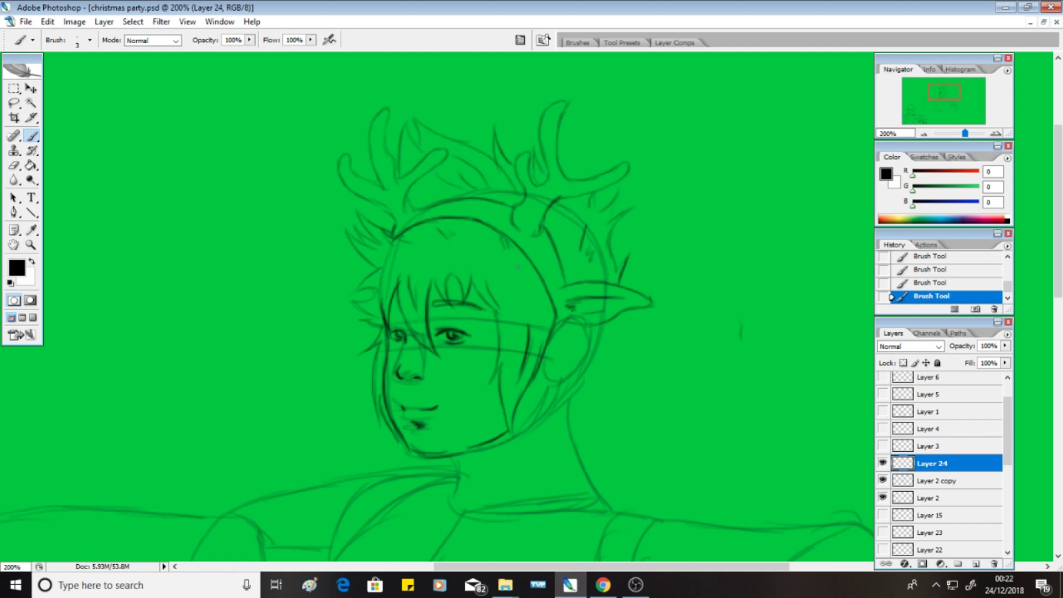
pyautogui.scroll(-1, 443, 304)
# Ink the neck below the chin, the ear outline and hair strands beside the ear.
pyautogui.hotkey('alt', 'e')
pyautogui.press('Escape')
pyautogui.scroll(-5, 447, 277)
pyautogui.moveTo(446, 176)
pyautogui.mouseDown()
pyautogui.moveTo(481, 178)
pyautogui.moveTo(481, 209)
pyautogui.mouseUp()
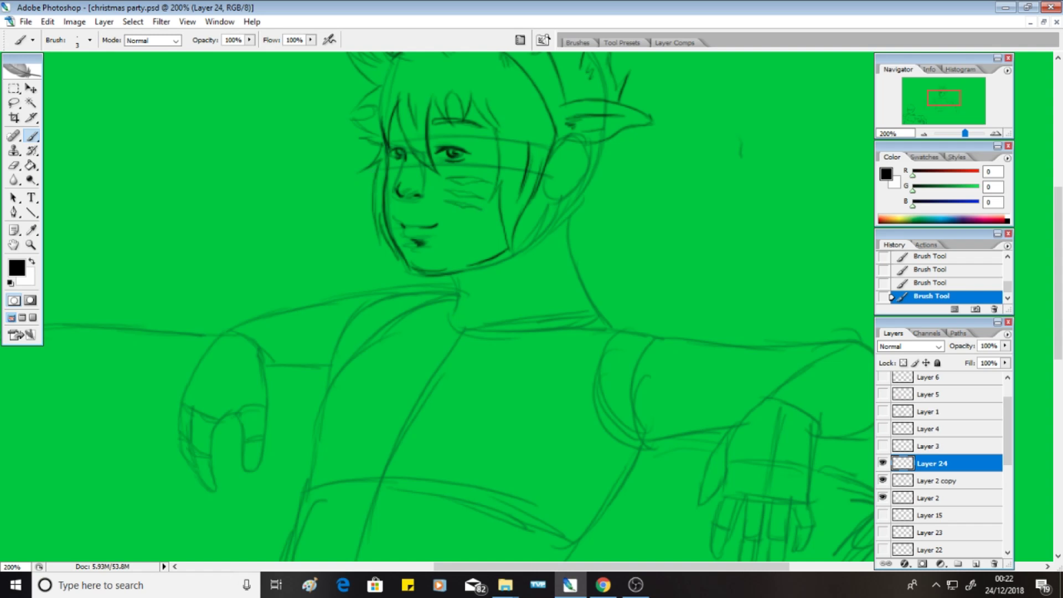
pyautogui.moveTo(454, 274)
pyautogui.mouseDown()
pyautogui.moveTo(464, 288)
pyautogui.moveTo(587, 254)
pyautogui.mouseUp()
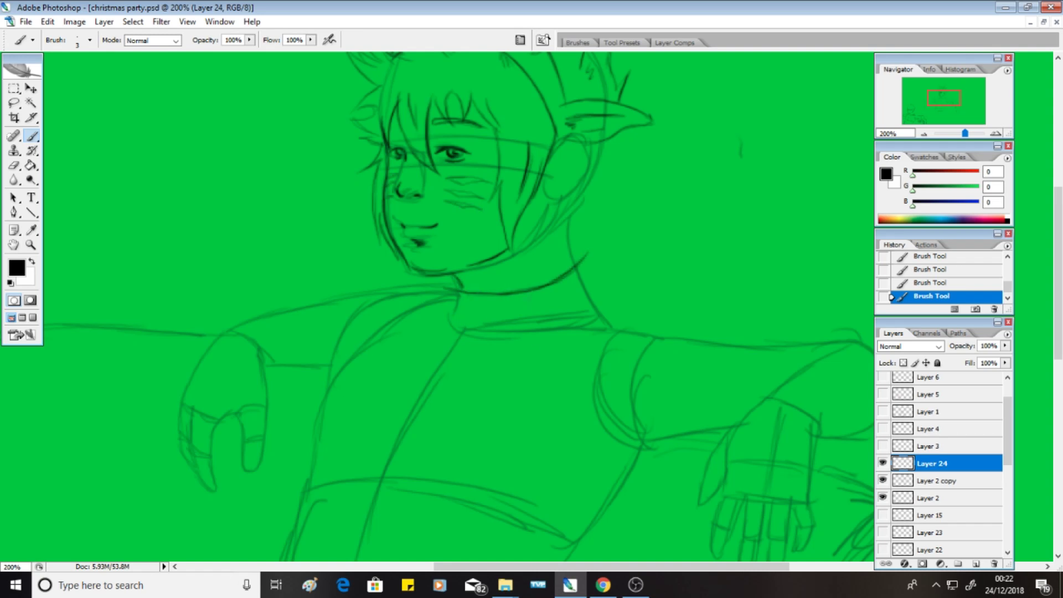
pyautogui.moveTo(549, 202)
pyautogui.mouseDown()
pyautogui.moveTo(570, 194)
pyautogui.moveTo(586, 143)
pyautogui.moveTo(553, 153)
pyautogui.moveTo(569, 169)
pyautogui.moveTo(547, 253)
pyautogui.moveTo(565, 277)
pyautogui.mouseUp()
pyautogui.moveTo(564, 237); pyautogui.dragTo(623, 133)
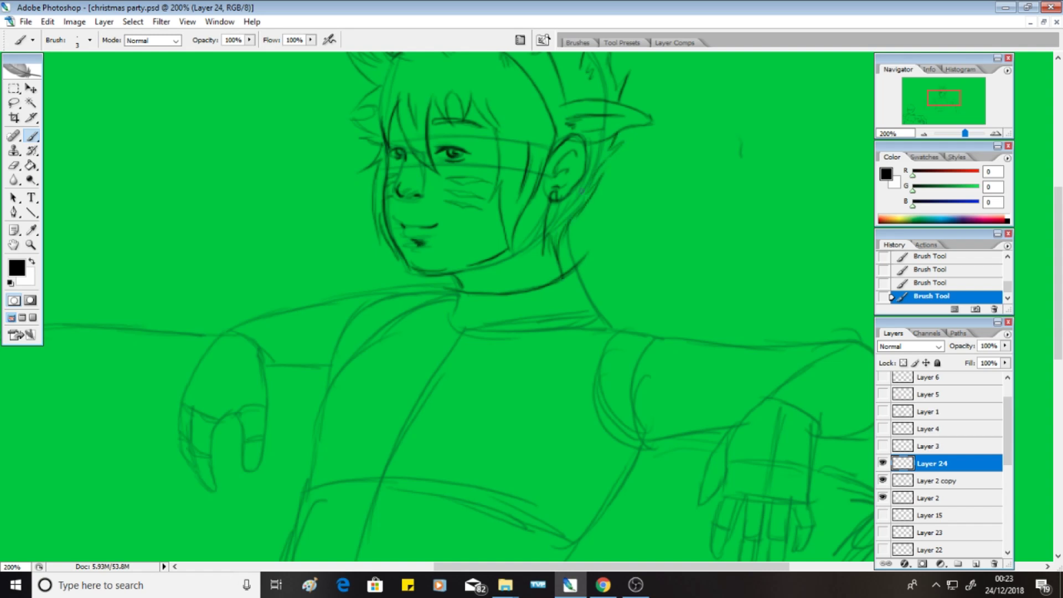
# Draw the collar with a looped knot, a band to the right and two round bells.
pyautogui.moveTo(432, 277)
pyautogui.mouseDown()
pyautogui.moveTo(420, 285)
pyautogui.moveTo(422, 321)
pyautogui.mouseUp()
pyautogui.moveTo(422, 279)
pyautogui.mouseDown()
pyautogui.moveTo(417, 309)
pyautogui.moveTo(444, 336)
pyautogui.mouseUp()
pyautogui.moveTo(426, 290); pyautogui.dragTo(433, 331)
pyautogui.moveTo(458, 275)
pyautogui.mouseDown()
pyautogui.moveTo(433, 291)
pyautogui.moveTo(445, 339)
pyautogui.mouseUp()
pyautogui.moveTo(450, 315)
pyautogui.mouseDown()
pyautogui.moveTo(463, 310)
pyautogui.moveTo(458, 342)
pyautogui.moveTo(547, 332)
pyautogui.mouseUp()
pyautogui.moveTo(536, 292)
pyautogui.mouseDown()
pyautogui.moveTo(565, 336)
pyautogui.moveTo(529, 319)
pyautogui.moveTo(576, 309)
pyautogui.moveTo(572, 321)
pyautogui.moveTo(606, 295)
pyautogui.moveTo(586, 295)
pyautogui.moveTo(611, 296)
pyautogui.mouseUp()
pyautogui.moveTo(589, 263)
pyautogui.mouseDown()
pyautogui.moveTo(619, 258)
pyautogui.moveTo(624, 286)
pyautogui.mouseUp()
pyautogui.moveTo(612, 268); pyautogui.dragTo(613, 274)
pyautogui.moveTo(565, 239)
pyautogui.mouseDown()
pyautogui.moveTo(583, 232)
pyautogui.moveTo(610, 252)
pyautogui.mouseUp()
# Add collar bands, a chest curve and a hanging bell with an eye on it.
pyautogui.moveTo(471, 294); pyautogui.dragTo(472, 337)
pyautogui.moveTo(481, 294)
pyautogui.mouseDown()
pyautogui.moveTo(480, 338)
pyautogui.moveTo(413, 379)
pyautogui.moveTo(412, 400)
pyautogui.mouseUp()
pyautogui.moveTo(440, 347); pyautogui.dragTo(419, 368)
pyautogui.scroll(-3, 443, 305)
pyautogui.moveTo(421, 299)
pyautogui.mouseDown()
pyautogui.moveTo(457, 285)
pyautogui.moveTo(482, 299)
pyautogui.mouseUp()
pyautogui.moveTo(460, 241); pyautogui.dragTo(495, 294)
pyautogui.moveTo(407, 307)
pyautogui.mouseDown()
pyautogui.moveTo(479, 314)
pyautogui.moveTo(458, 314)
pyautogui.mouseUp()
pyautogui.moveTo(455, 302)
pyautogui.mouseDown()
pyautogui.moveTo(467, 306)
pyautogui.moveTo(486, 288)
pyautogui.mouseUp()
pyautogui.click(47, 21)
pyautogui.press('Escape')
# Hide both sketch layers to check the inks, then show the faded sketch copy again.
pyautogui.moveTo(883, 480); pyautogui.dragTo(883, 498)
pyautogui.moveTo(1058, 307); pyautogui.dragTo(1059, 288)
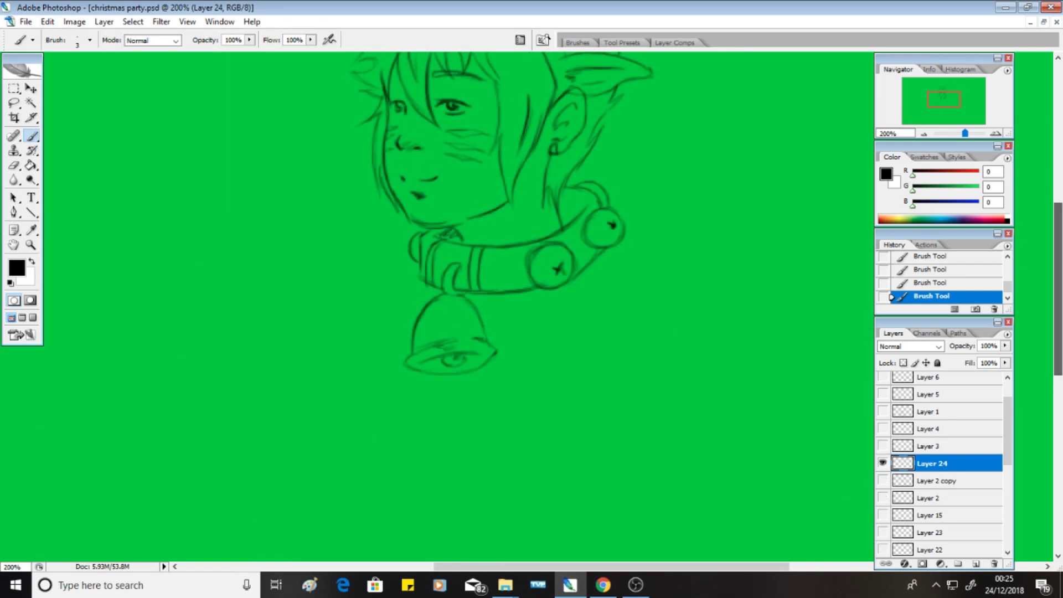
pyautogui.click(883, 481)
pyautogui.moveTo(355, 260); pyautogui.dragTo(330, 339)
pyautogui.scroll(-3, 333, 333)
# Ink the shirt's left side and lower edge, the left arm, shoulder and hand.
pyautogui.moveTo(335, 240); pyautogui.dragTo(214, 518)
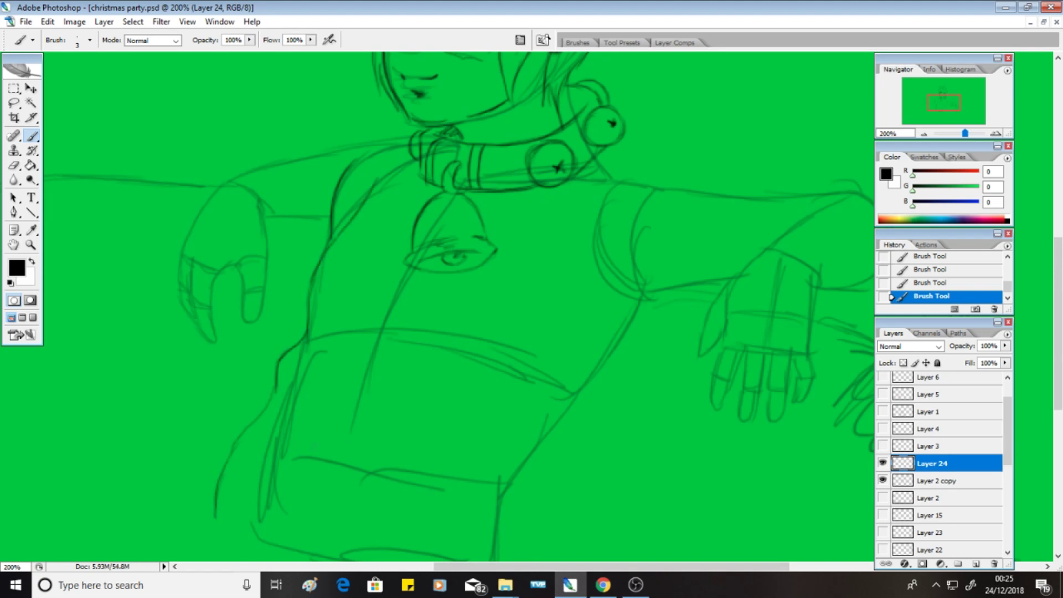
pyautogui.moveTo(333, 437); pyautogui.dragTo(507, 414)
pyautogui.moveTo(505, 320); pyautogui.dragTo(581, 295)
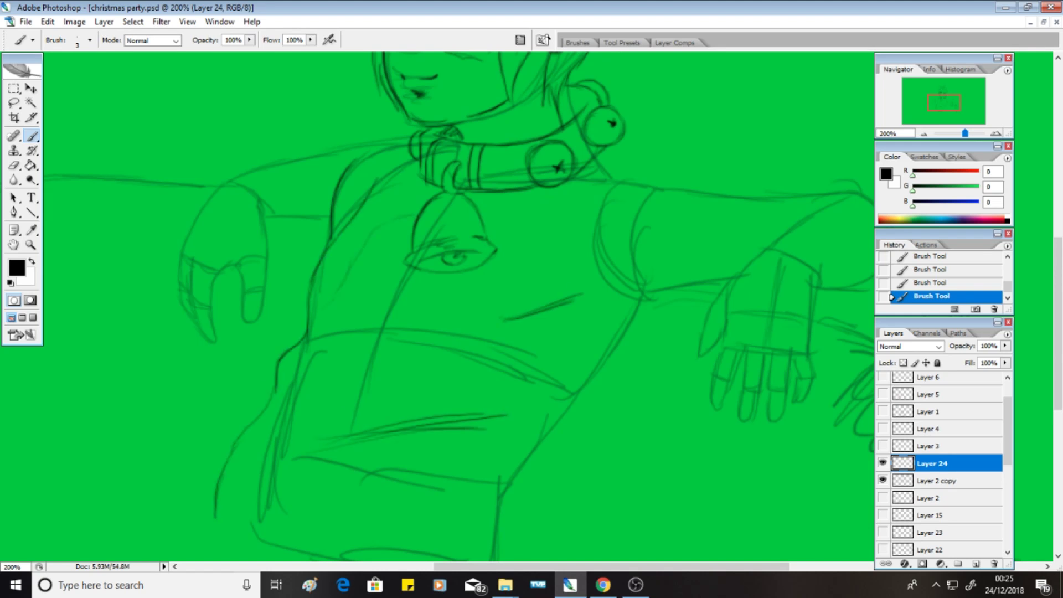
pyautogui.moveTo(220, 181)
pyautogui.mouseDown()
pyautogui.moveTo(183, 244)
pyautogui.moveTo(180, 316)
pyautogui.moveTo(224, 335)
pyautogui.mouseUp()
pyautogui.moveTo(227, 285)
pyautogui.mouseDown()
pyautogui.moveTo(266, 302)
pyautogui.moveTo(292, 232)
pyautogui.moveTo(329, 220)
pyautogui.mouseUp()
pyautogui.moveTo(221, 178); pyautogui.dragTo(415, 133)
pyautogui.moveTo(190, 316); pyautogui.dragTo(269, 290)
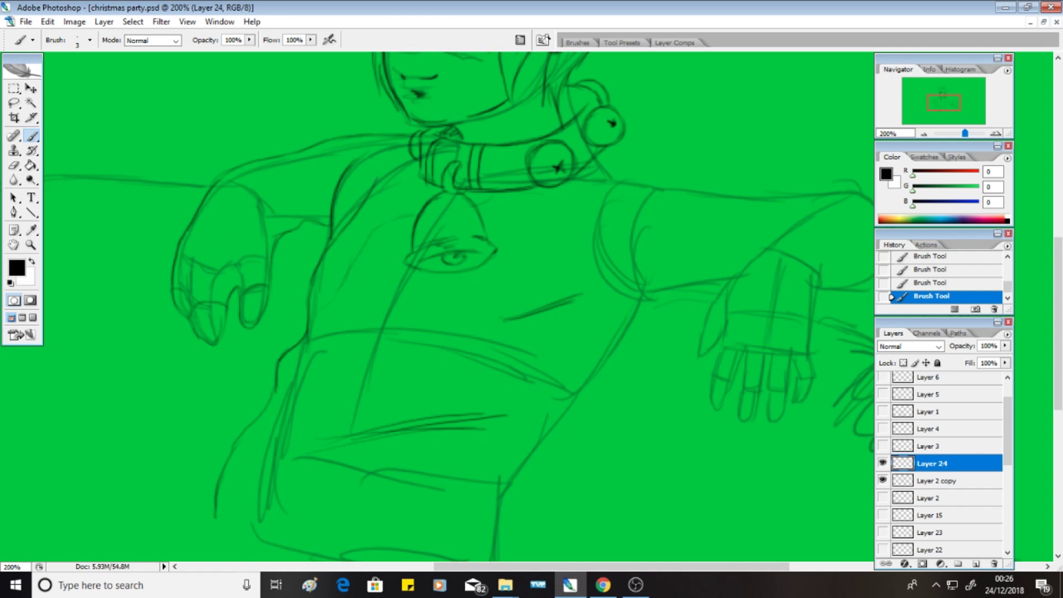
pyautogui.moveTo(263, 218); pyautogui.dragTo(264, 255)
# Ink the right arm and shoulder, plus the fist's knuckles and left edge.
pyautogui.scroll(-5, 512, 365)
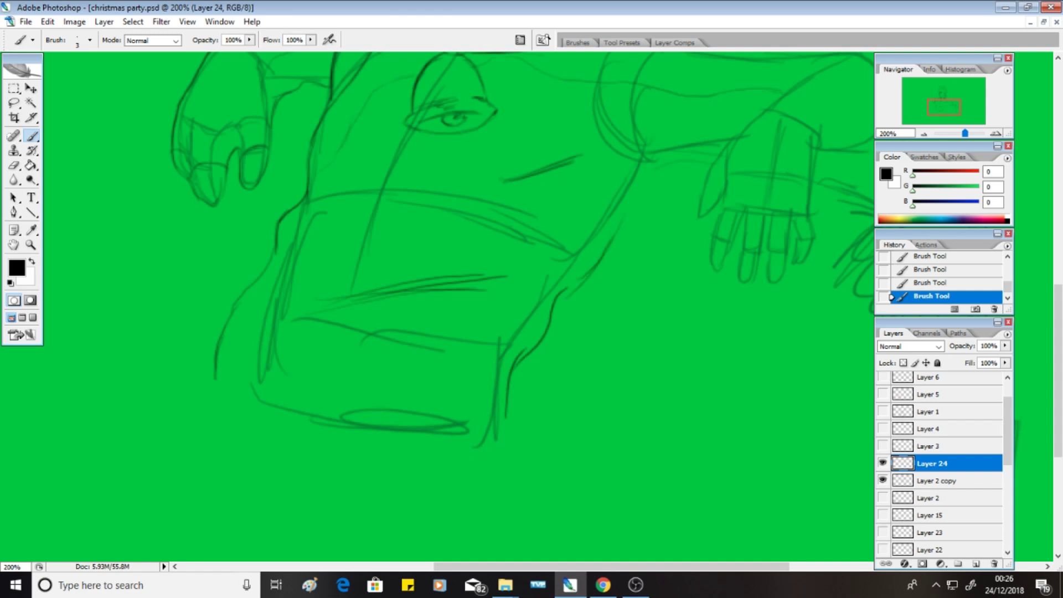
pyautogui.scroll(2, 609, 243)
pyautogui.moveTo(665, 230); pyautogui.dragTo(601, 254)
pyautogui.scroll(3, 604, 254)
pyautogui.hscroll(5, 437, 305)
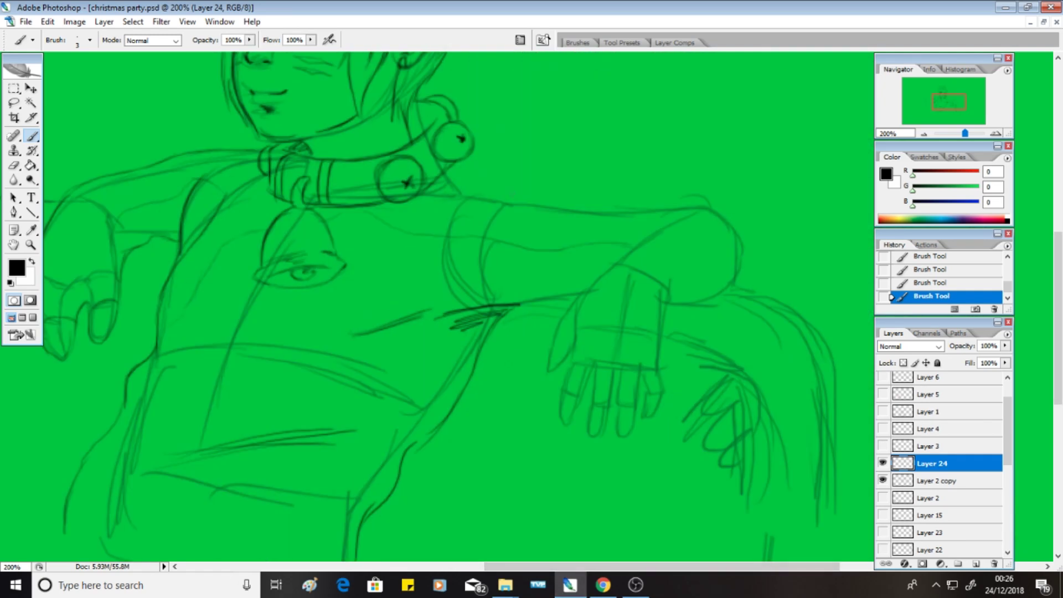
pyautogui.moveTo(460, 163)
pyautogui.mouseDown()
pyautogui.moveTo(757, 241)
pyautogui.moveTo(740, 291)
pyautogui.mouseUp()
pyautogui.moveTo(612, 263); pyautogui.dragTo(673, 204)
pyautogui.moveTo(634, 245)
pyautogui.mouseDown()
pyautogui.moveTo(694, 222)
pyautogui.moveTo(559, 366)
pyautogui.moveTo(590, 441)
pyautogui.moveTo(667, 376)
pyautogui.moveTo(669, 284)
pyautogui.moveTo(746, 288)
pyautogui.mouseUp()
pyautogui.moveTo(571, 391)
pyautogui.mouseDown()
pyautogui.moveTo(618, 408)
pyautogui.moveTo(666, 401)
pyautogui.mouseUp()
pyautogui.moveTo(582, 310); pyautogui.dragTo(554, 361)
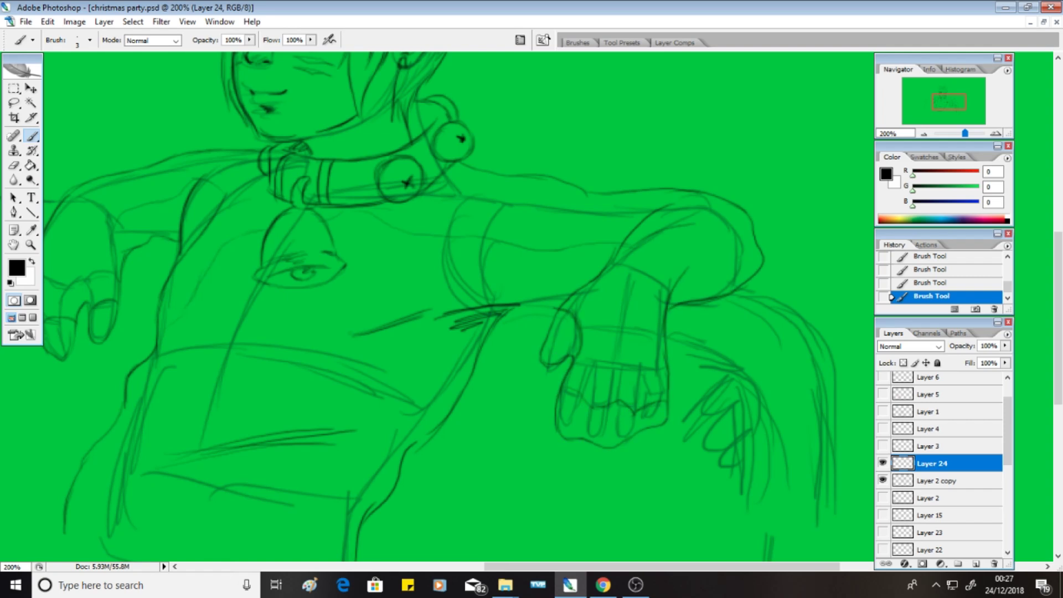
# Hide the faded copy, ink the torso side, erase a stray stroke and draw paw pads.
pyautogui.click(883, 480)
pyautogui.moveTo(514, 305); pyautogui.dragTo(565, 299)
pyautogui.moveTo(416, 322)
pyautogui.mouseDown()
pyautogui.moveTo(382, 352)
pyautogui.moveTo(354, 545)
pyautogui.mouseUp()
pyautogui.press('e')
pyautogui.moveTo(631, 248)
pyautogui.mouseDown()
pyautogui.moveTo(694, 224)
pyautogui.moveTo(693, 236)
pyautogui.mouseUp()
pyautogui.press('b')
pyautogui.moveTo(730, 250); pyautogui.dragTo(692, 263)
pyautogui.moveTo(91, 207); pyautogui.dragTo(89, 209)
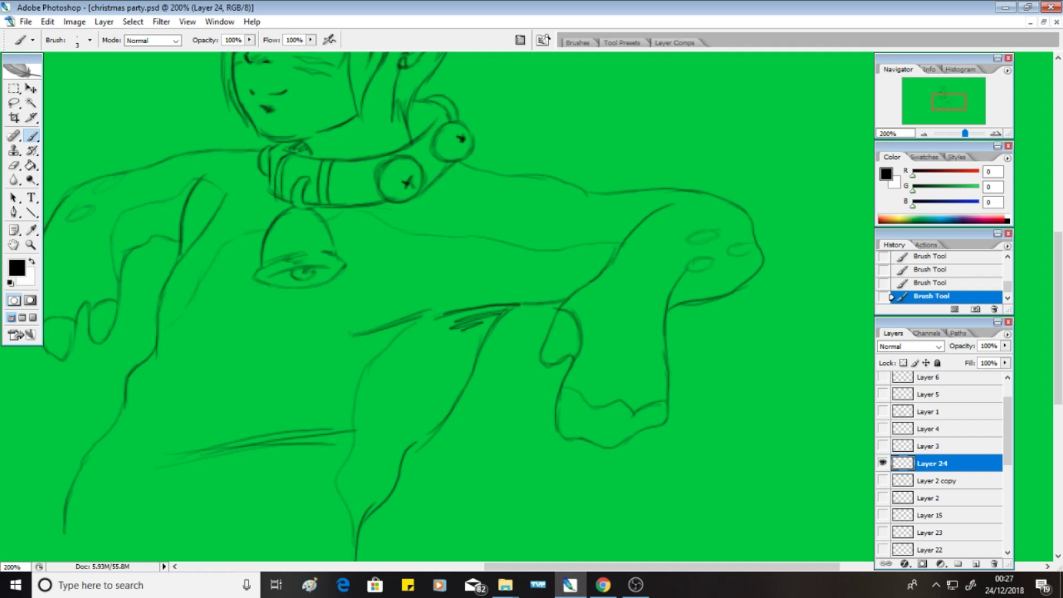
# Zoom out to 100% to review the whole figure, then return to 200%.
pyautogui.click(187, 22)
pyautogui.click(205, 128)
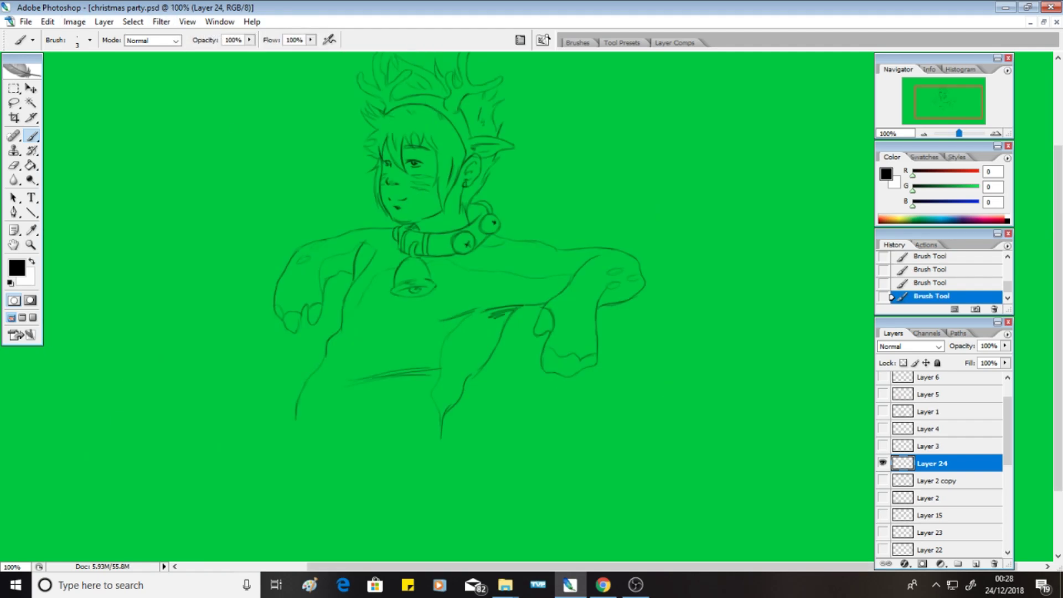
pyautogui.click(188, 21)
pyautogui.click(205, 105)
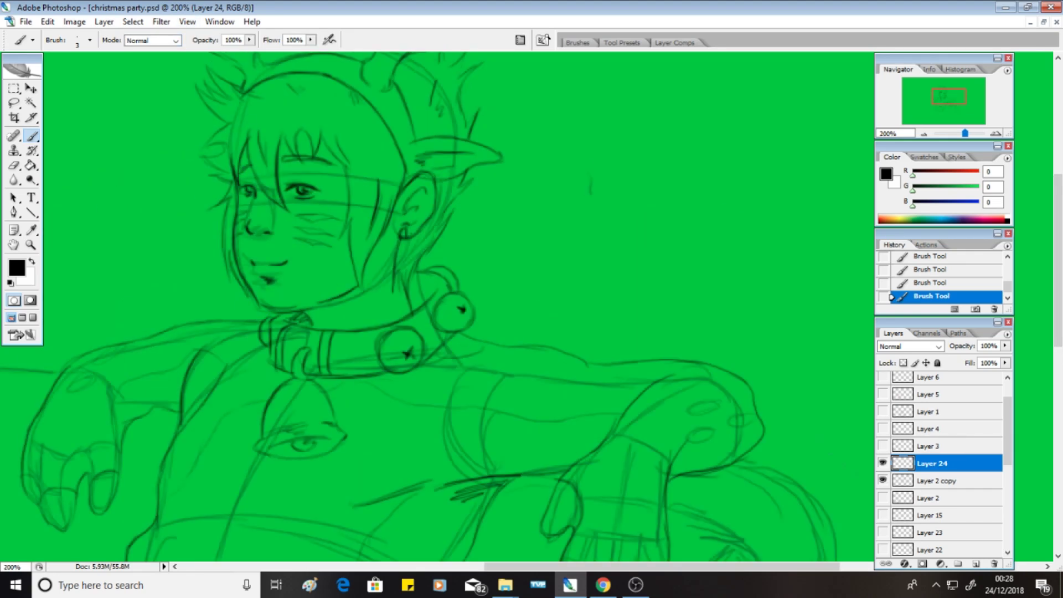
pyautogui.scroll(-5, 443, 304)
pyautogui.scroll(-3, 443, 304)
pyautogui.hscroll(5, 443, 304)
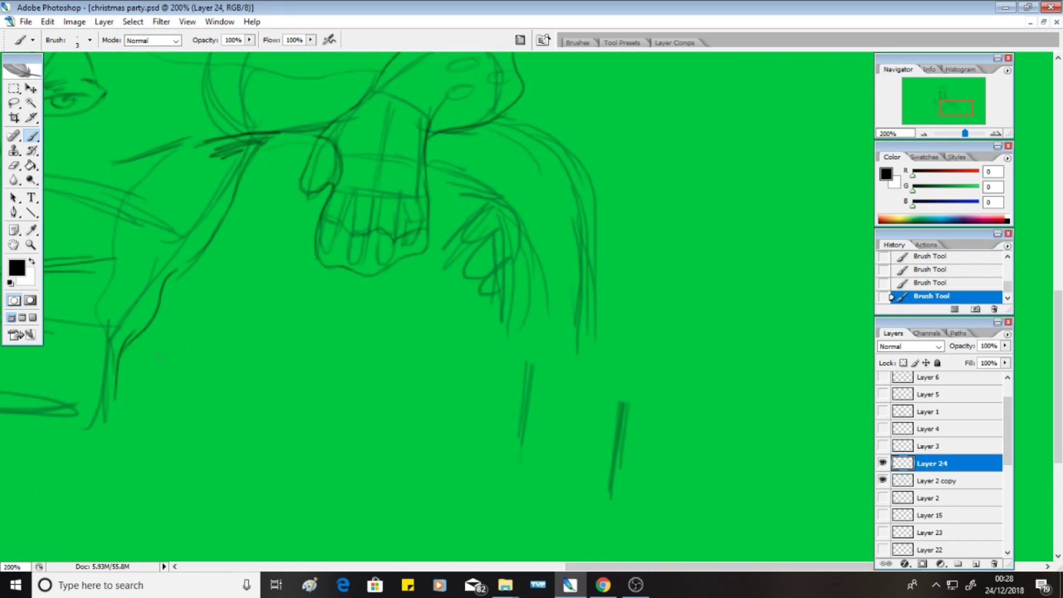
# Ink the outlines and corners of the gift boxes below the torso.
pyautogui.moveTo(167, 364); pyautogui.dragTo(171, 432)
pyautogui.moveTo(184, 350)
pyautogui.mouseDown()
pyautogui.moveTo(245, 302)
pyautogui.moveTo(358, 321)
pyautogui.mouseUp()
pyautogui.moveTo(360, 327); pyautogui.dragTo(287, 382)
pyautogui.moveTo(202, 367); pyautogui.dragTo(261, 375)
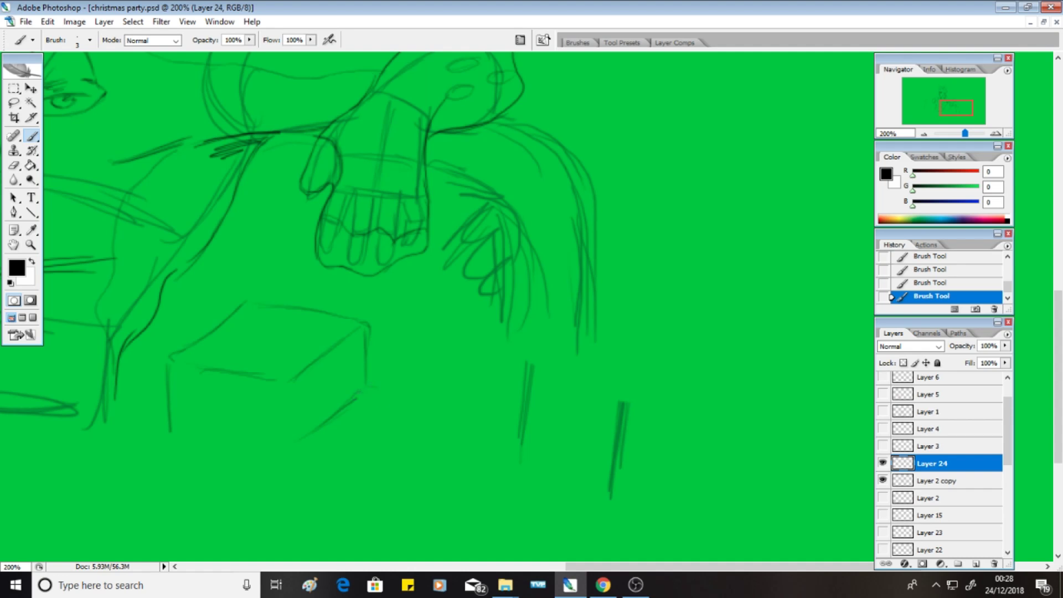
pyautogui.moveTo(388, 372); pyautogui.dragTo(388, 443)
pyautogui.moveTo(388, 371); pyautogui.dragTo(410, 356)
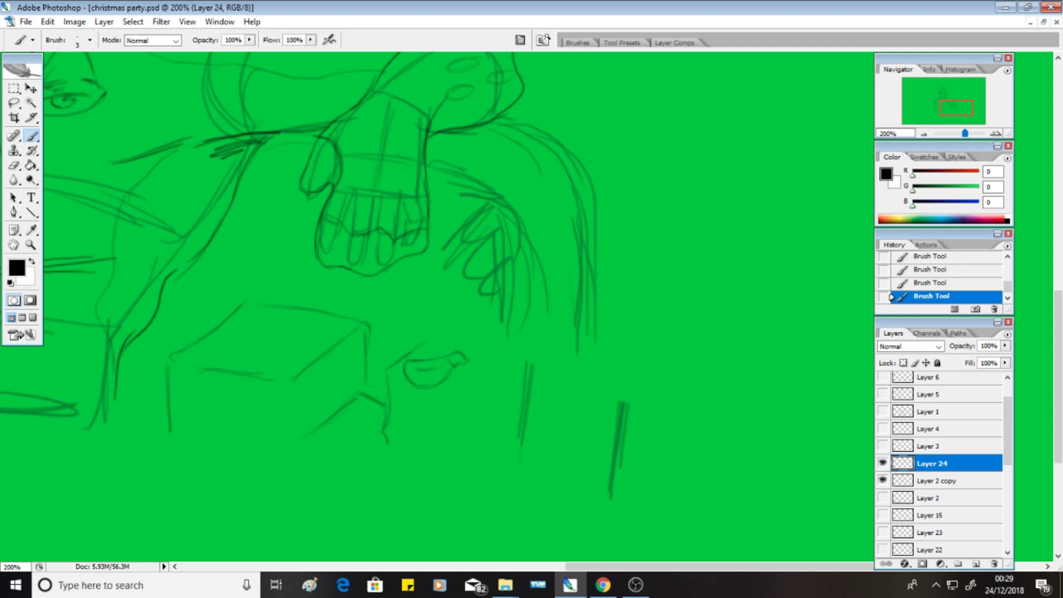
pyautogui.moveTo(461, 354)
pyautogui.mouseDown()
pyautogui.moveTo(493, 315)
pyautogui.moveTo(484, 342)
pyautogui.mouseUp()
pyautogui.moveTo(404, 416); pyautogui.dragTo(462, 368)
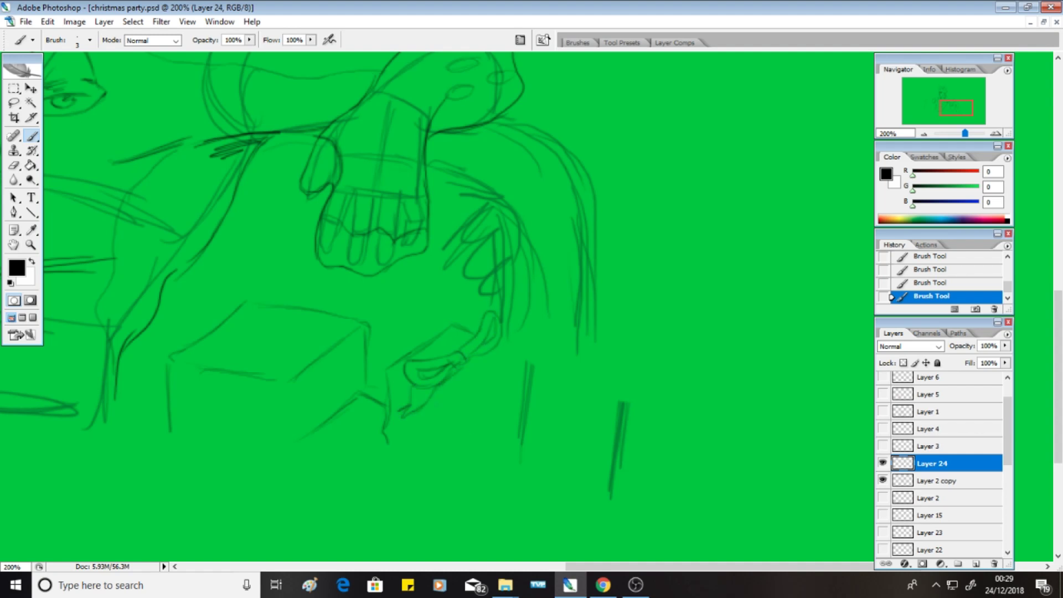
# Add parallel hatching on the boxes and a curving hair strand beside the hand.
pyautogui.moveTo(410, 472); pyautogui.dragTo(476, 421)
pyautogui.moveTo(443, 470)
pyautogui.mouseDown()
pyautogui.moveTo(504, 432)
pyautogui.moveTo(507, 443)
pyautogui.mouseUp()
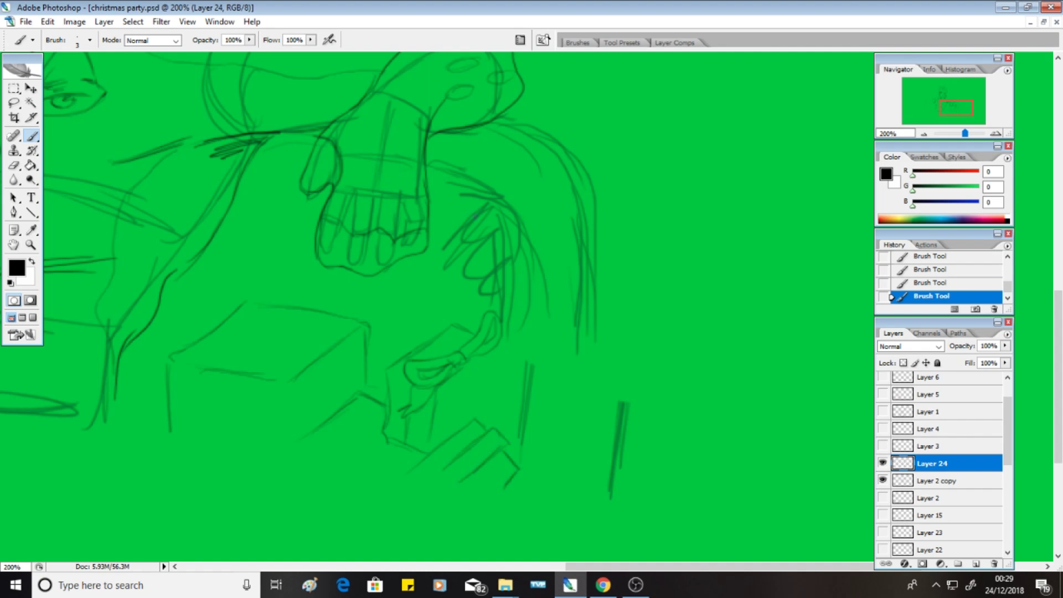
pyautogui.moveTo(443, 164); pyautogui.dragTo(504, 276)
pyautogui.moveTo(499, 116)
pyautogui.mouseDown()
pyautogui.moveTo(579, 203)
pyautogui.moveTo(575, 499)
pyautogui.mouseUp()
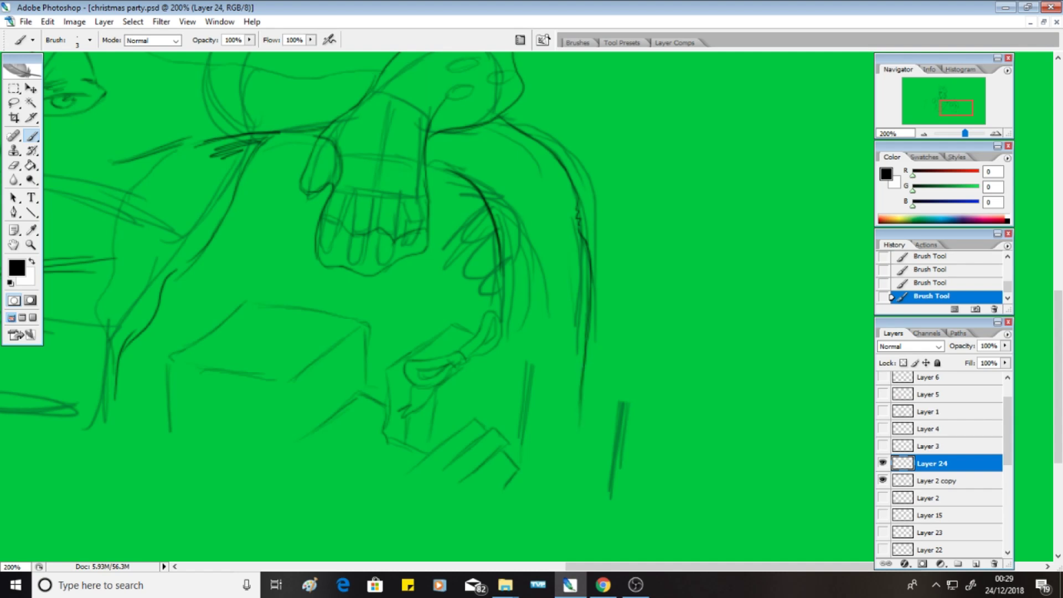
pyautogui.moveTo(191, 283); pyautogui.dragTo(242, 237)
pyautogui.moveTo(151, 337); pyautogui.dragTo(212, 285)
pyautogui.moveTo(121, 372); pyautogui.dragTo(148, 346)
pyautogui.moveTo(126, 400); pyautogui.dragTo(158, 357)
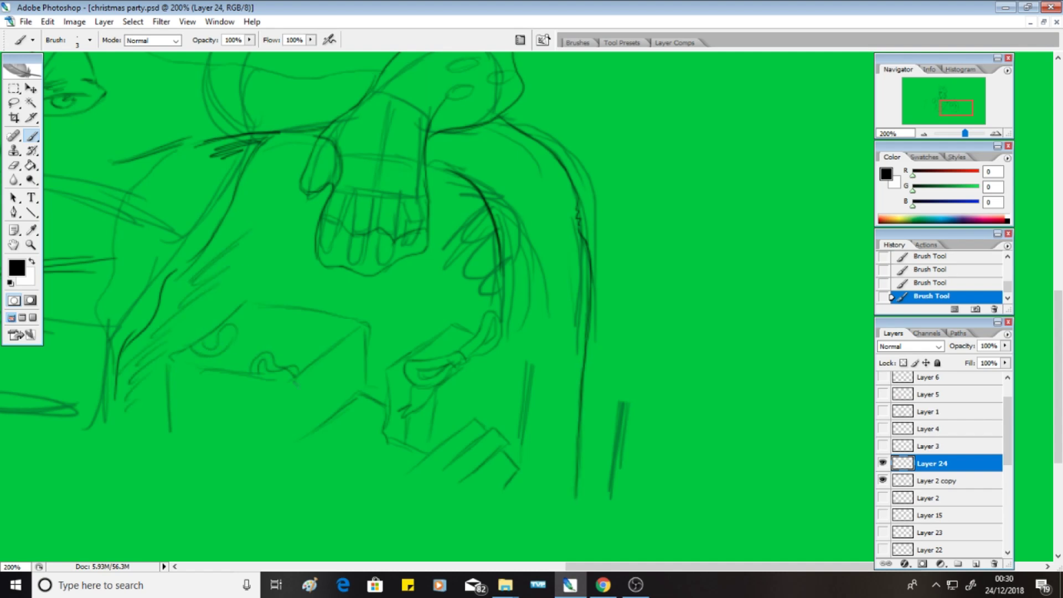
# Ink box edges below the hand and wavy wrapping patterns, then zoom out to 100%.
pyautogui.moveTo(253, 390)
pyautogui.mouseDown()
pyautogui.moveTo(297, 382)
pyautogui.moveTo(286, 441)
pyautogui.mouseUp()
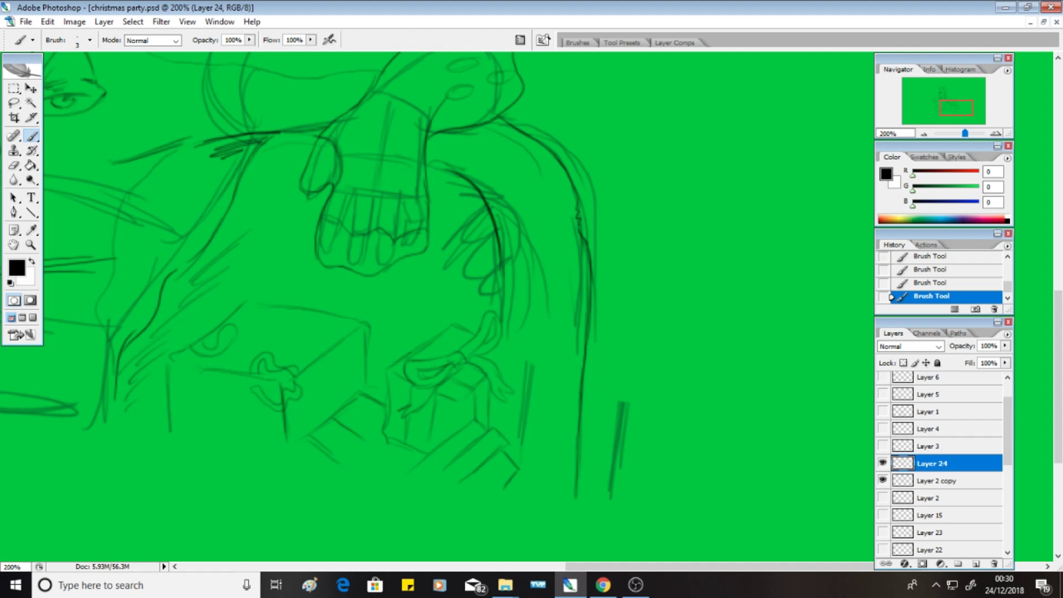
pyautogui.moveTo(235, 413); pyautogui.dragTo(173, 407)
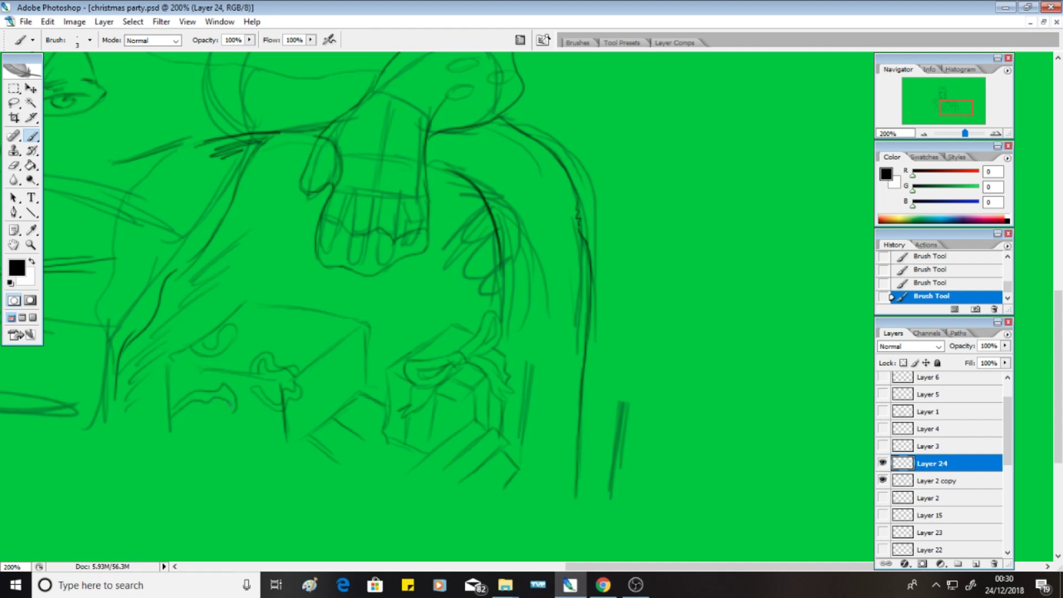
pyautogui.moveTo(258, 315); pyautogui.dragTo(316, 345)
pyautogui.moveTo(325, 419); pyautogui.dragTo(351, 363)
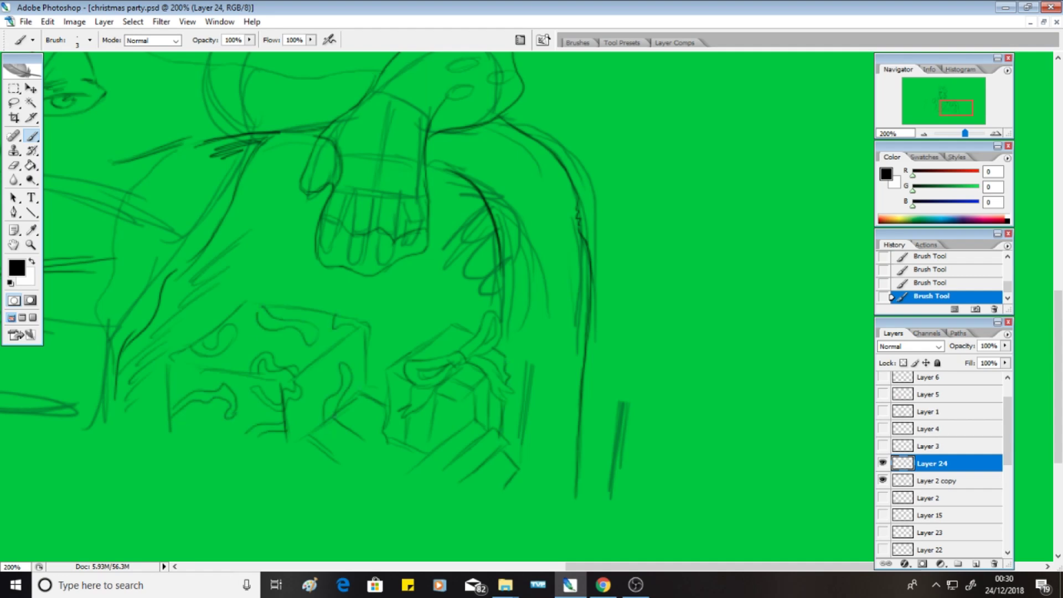
pyautogui.moveTo(388, 277); pyautogui.dragTo(762, 388)
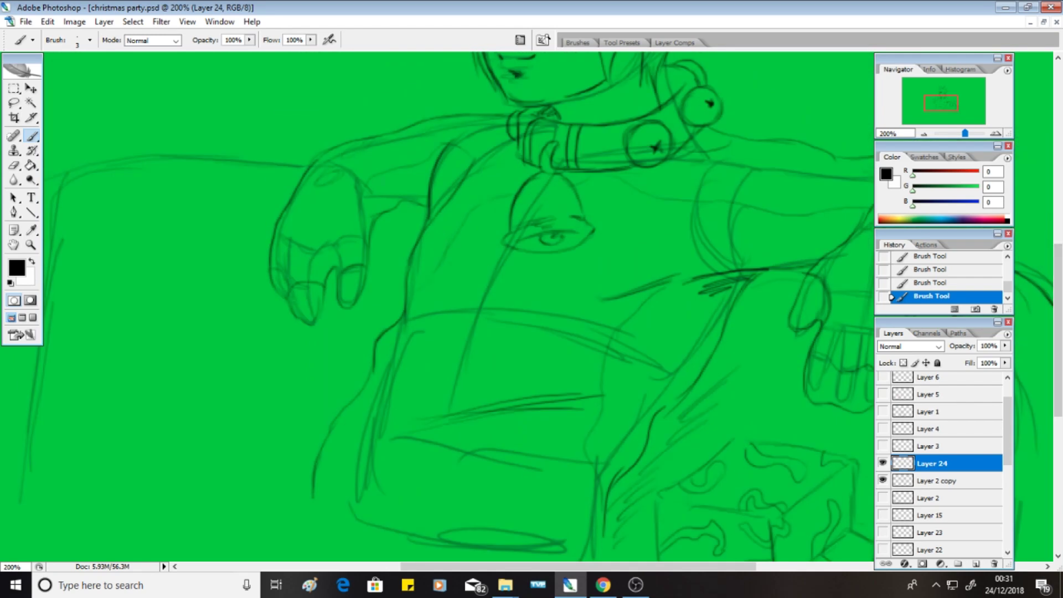
pyautogui.hotkey('ctrl', '-')
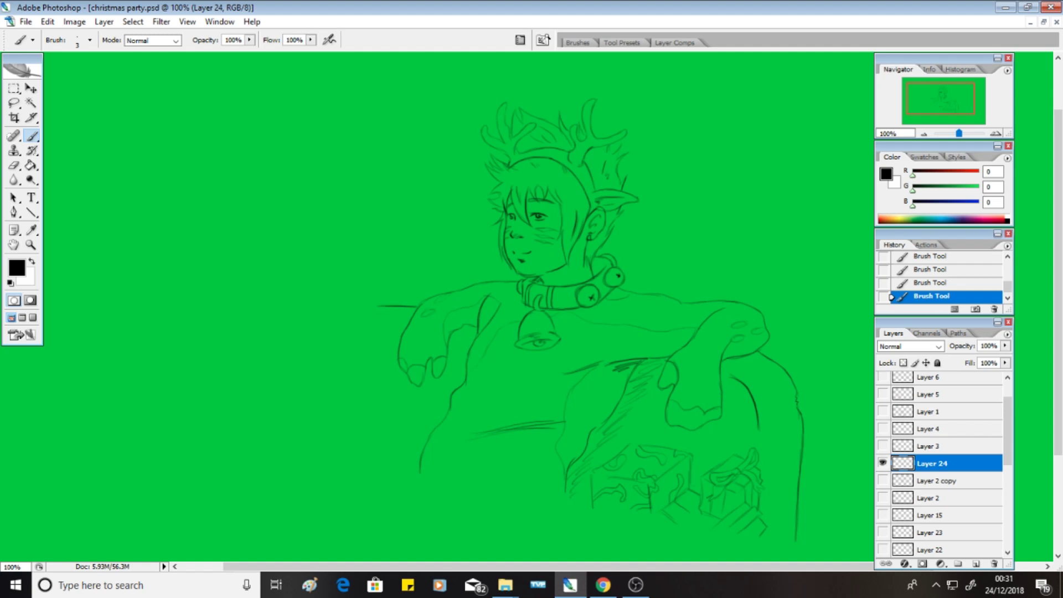
# Move Layer 24 down to just above Layer 9 and apply a Free Transform.
pyautogui.moveTo(937, 464); pyautogui.dragTo(936, 529)
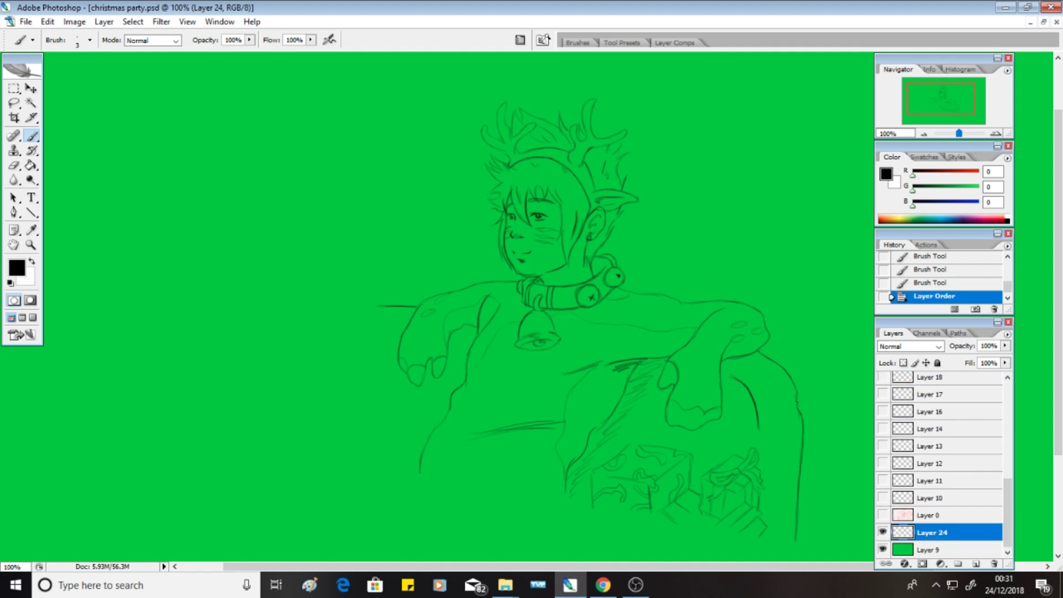
pyautogui.click(75, 21)
pyautogui.click(132, 231)
pyautogui.click(187, 21)
pyautogui.click(392, 128)
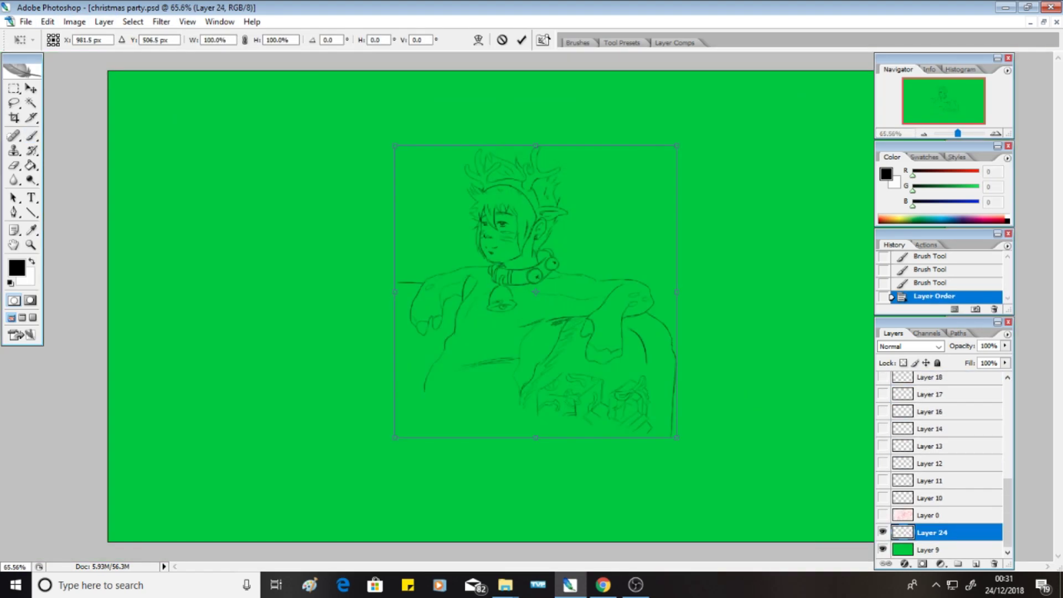
pyautogui.scroll(4, 942, 463)
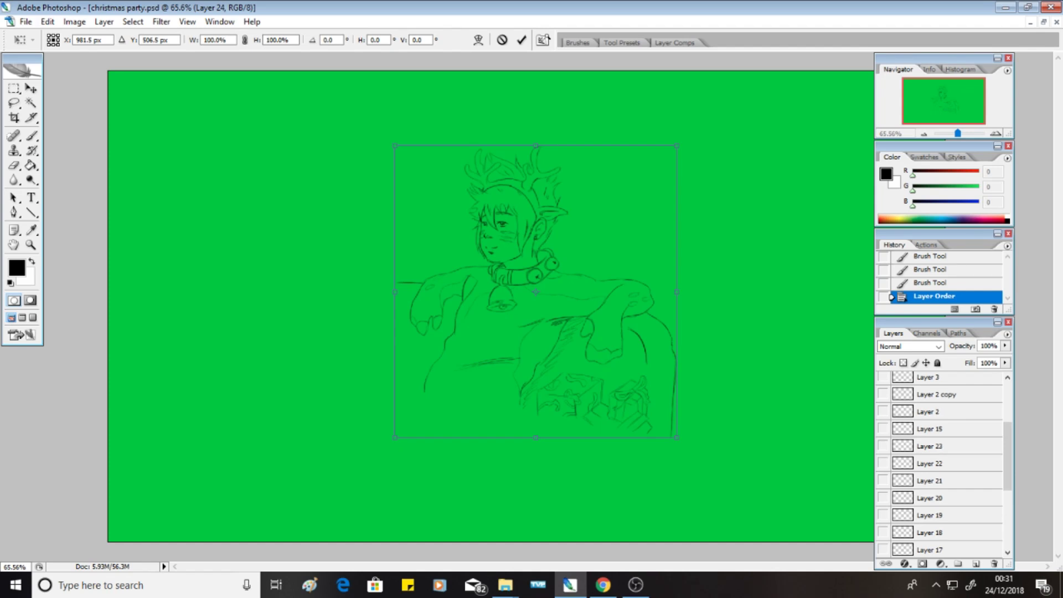
pyautogui.press('Return')
# With the Layer 2 sketch shown for reference, drag the inked figure to the bottom-left corner.
pyautogui.click(882, 412)
pyautogui.click(48, 21)
pyautogui.click(61, 166)
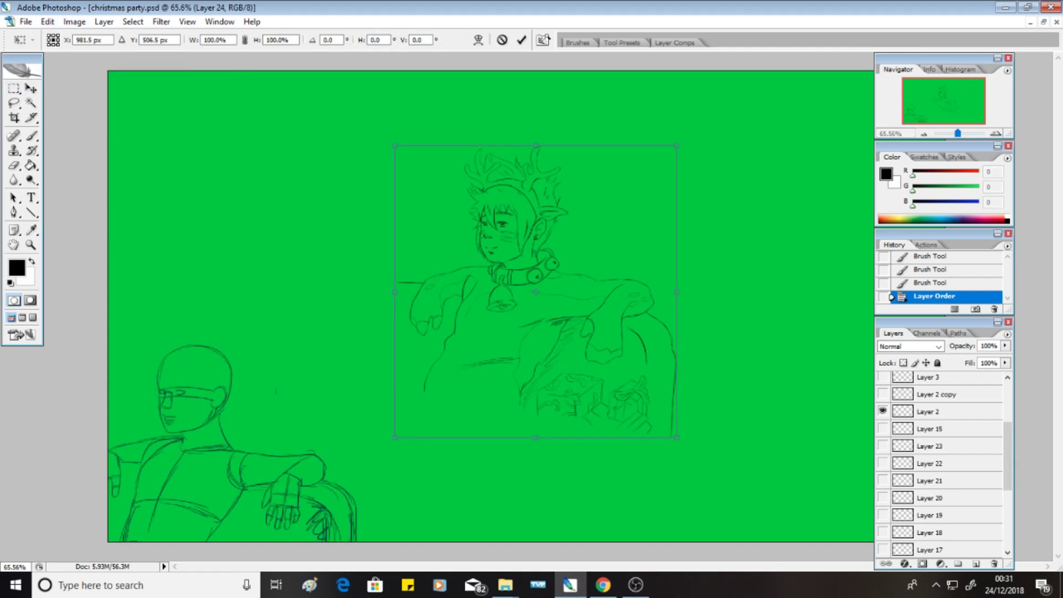
pyautogui.moveTo(535, 292); pyautogui.dragTo(216, 461)
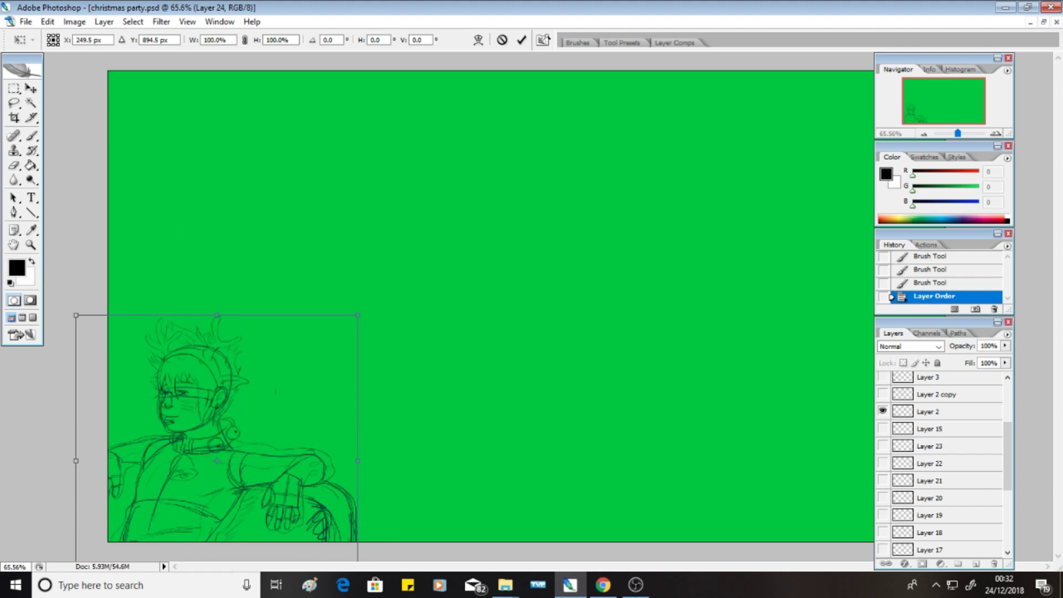
pyautogui.press('Return')
pyautogui.click(882, 412)
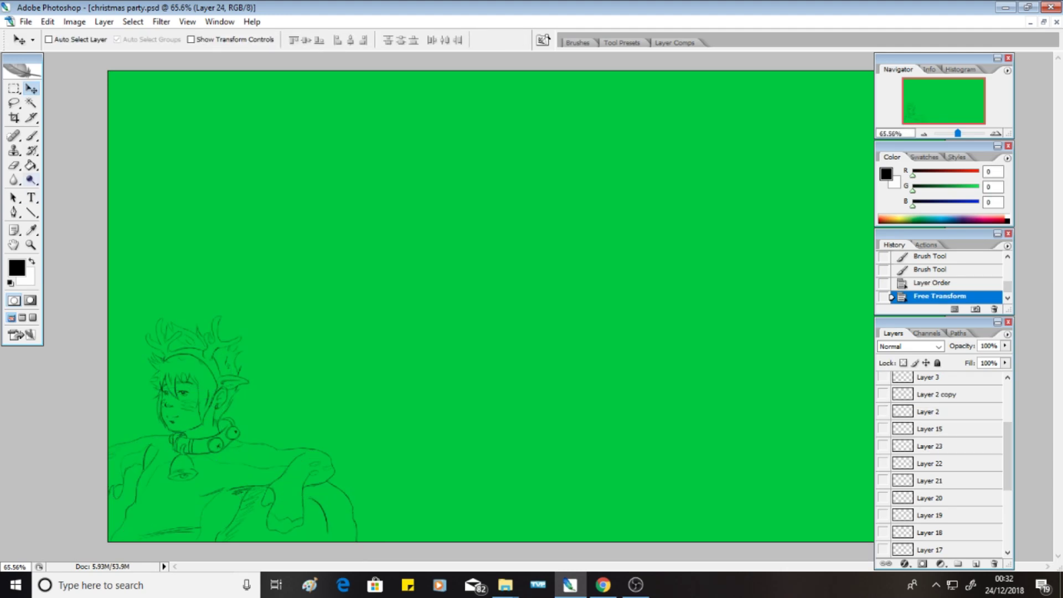
# Scribble a handwritten note on the green canvas with the Brush, then start erasing it.
pyautogui.press('b')
pyautogui.moveTo(359, 273)
pyautogui.mouseDown()
pyautogui.moveTo(390, 302)
pyautogui.moveTo(599, 211)
pyautogui.mouseUp()
pyautogui.moveTo(438, 316)
pyautogui.mouseDown()
pyautogui.moveTo(510, 311)
pyautogui.moveTo(576, 256)
pyautogui.mouseUp()
pyautogui.moveTo(598, 272); pyautogui.dragTo(478, 341)
pyautogui.press('e')
pyautogui.moveTo(593, 211); pyautogui.dragTo(570, 216)
# Erase the rest of the handwritten note with a large eraser and return to the Brush.
pyautogui.click(90, 40)
pyautogui.moveTo(576, 256); pyautogui.dragTo(532, 291)
pyautogui.moveTo(598, 276); pyautogui.dragTo(398, 266)
pyautogui.moveTo(326, 277); pyautogui.dragTo(393, 310)
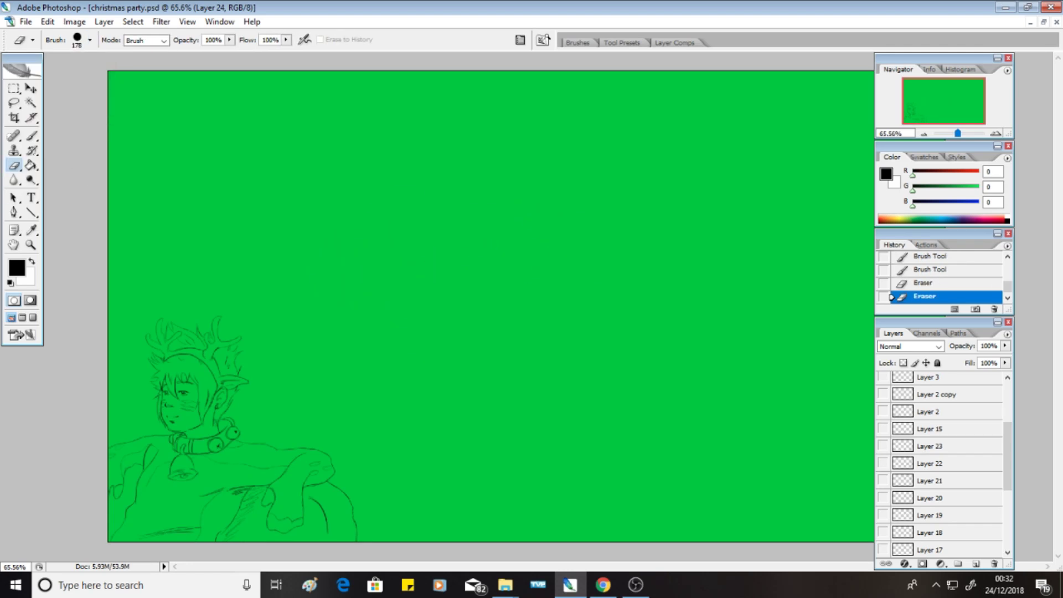
pyautogui.click(90, 40)
pyautogui.press('Return')
pyautogui.press('b')
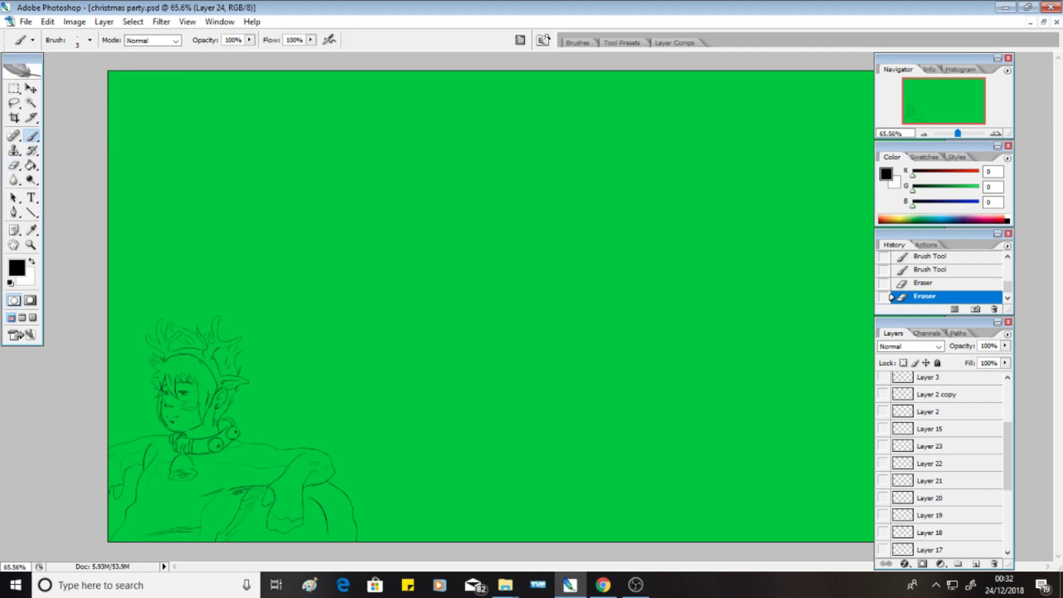
# Move Layer 2 to the bottom of the stack, lower Layer 2 copy, and toggle the Layer 0 sketch.
pyautogui.moveTo(941, 562); pyautogui.dragTo(942, 541)
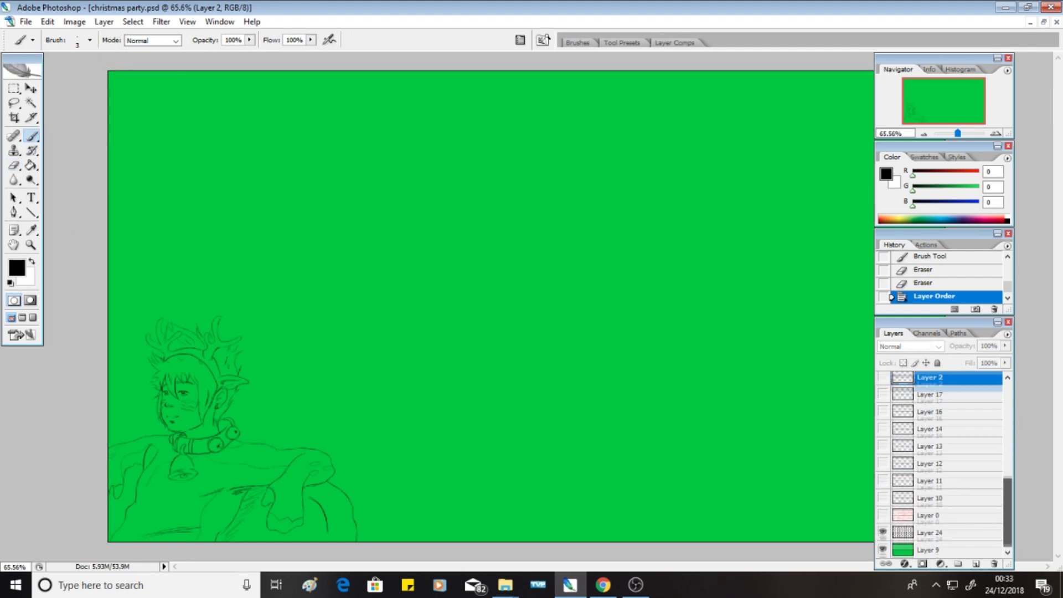
pyautogui.moveTo(941, 377); pyautogui.dragTo(942, 554)
pyautogui.click(883, 515)
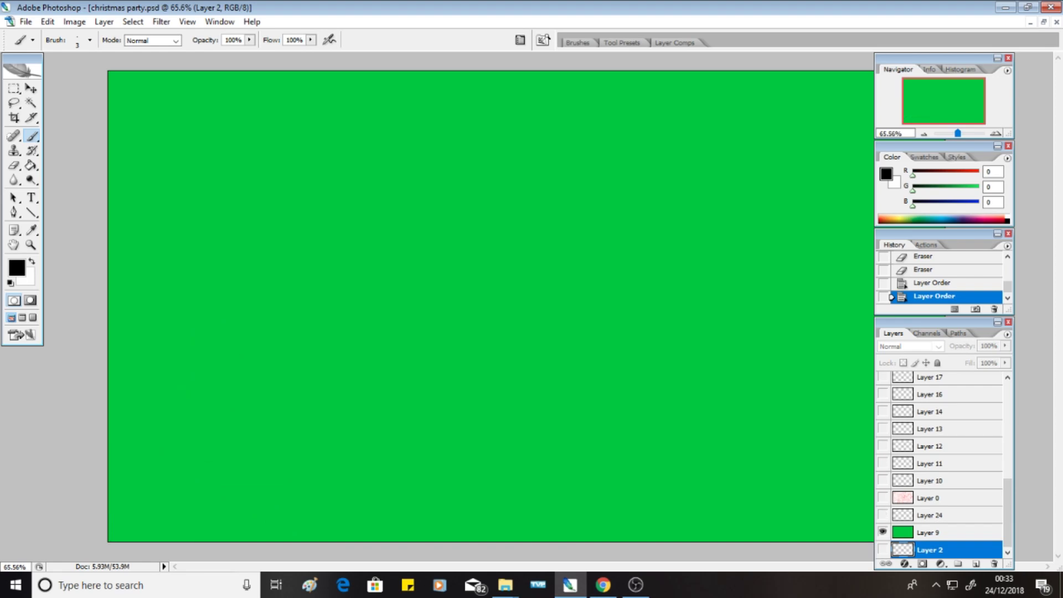
pyautogui.click(883, 498)
pyautogui.scroll(5, 942, 465)
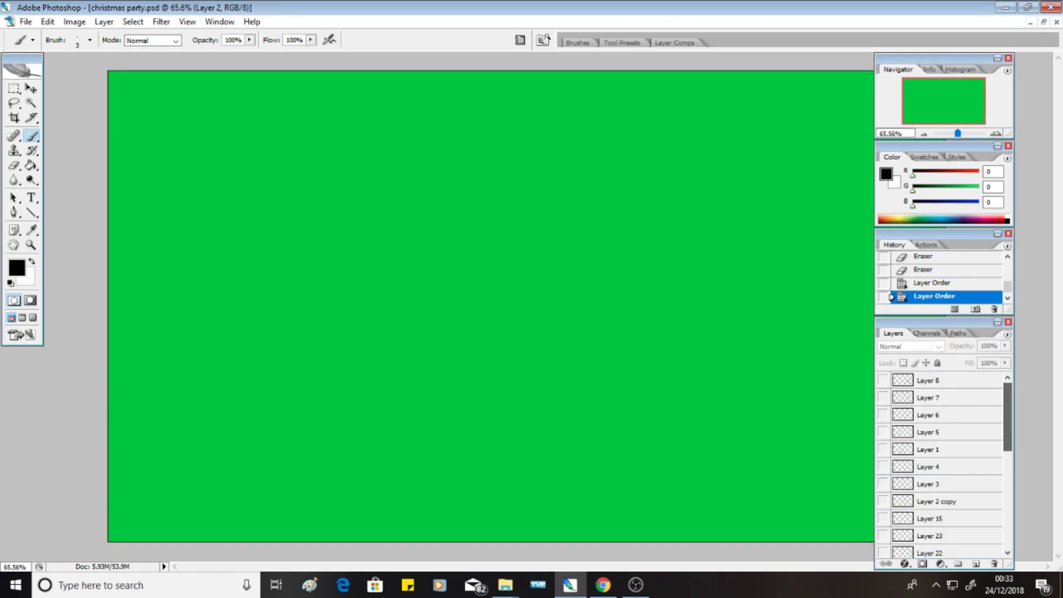
pyautogui.hotkey('ctrl', '[')
pyautogui.hotkey('ctrl', '[')
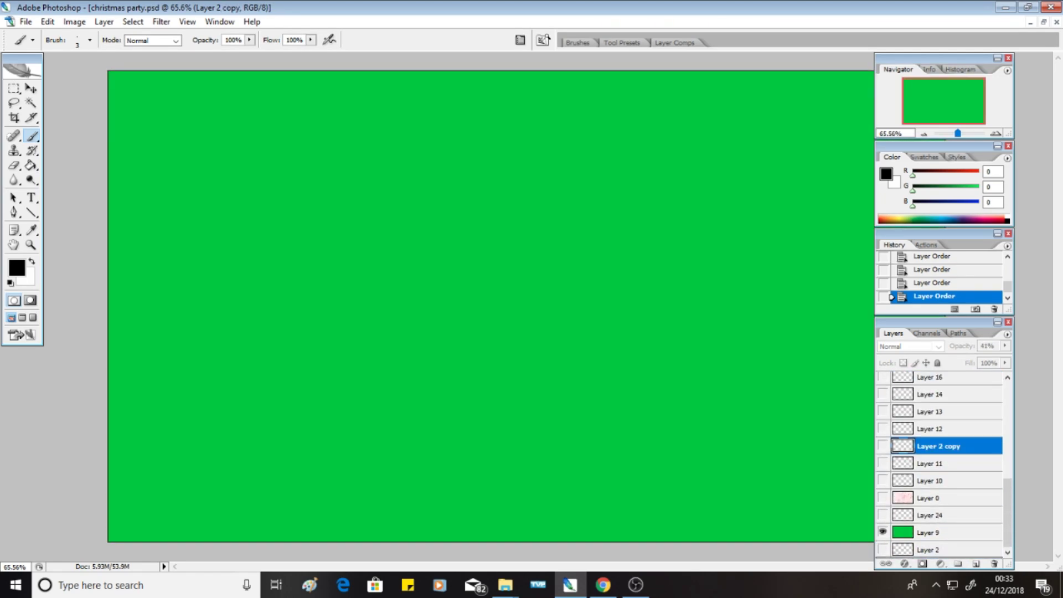
pyautogui.click(883, 515)
pyautogui.scroll(-1, 941, 465)
pyautogui.click(883, 515)
pyautogui.click(883, 515)
pyautogui.scroll(5, 942, 465)
# Show the red sketch on Layer 5 and make it the working layer.
pyautogui.click(883, 395)
pyautogui.click(883, 429)
pyautogui.click(936, 428)
pyautogui.rightClick(937, 428)
pyautogui.press('Escape')
# Add a new Layer 25 above Layer 5, fade Layer 5 to 51% opacity, and select Layer 25.
pyautogui.click(976, 564)
pyautogui.click(936, 446)
pyautogui.click(1005, 346)
pyautogui.moveTo(1005, 358); pyautogui.dragTo(972, 359)
pyautogui.click(936, 428)
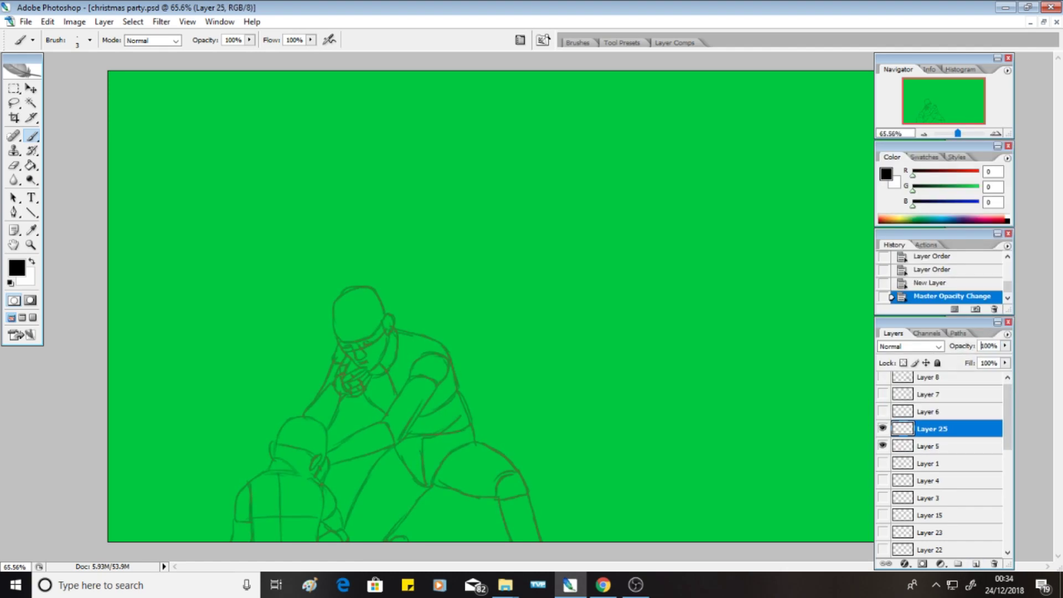
pyautogui.click(161, 22)
pyautogui.click(203, 102)
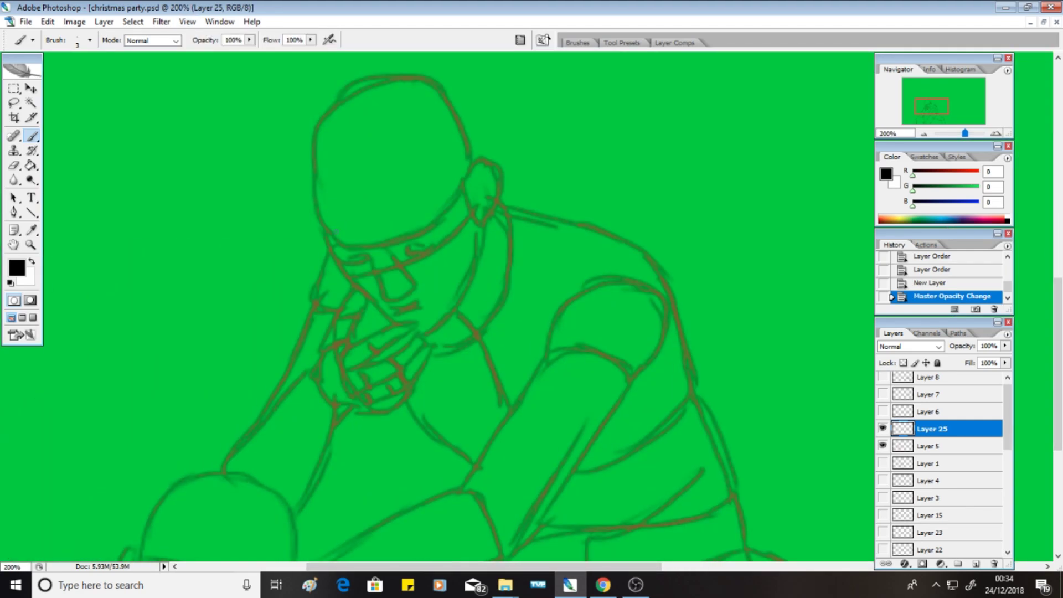
# Ink the line under the cap brim, the jaw and the cheek.
pyautogui.moveTo(321, 227)
pyautogui.mouseDown()
pyautogui.moveTo(435, 195)
pyautogui.moveTo(460, 176)
pyautogui.mouseUp()
pyautogui.moveTo(322, 231)
pyautogui.mouseDown()
pyautogui.moveTo(395, 325)
pyautogui.moveTo(452, 299)
pyautogui.moveTo(469, 240)
pyautogui.mouseUp()
pyautogui.moveTo(459, 178); pyautogui.dragTo(472, 265)
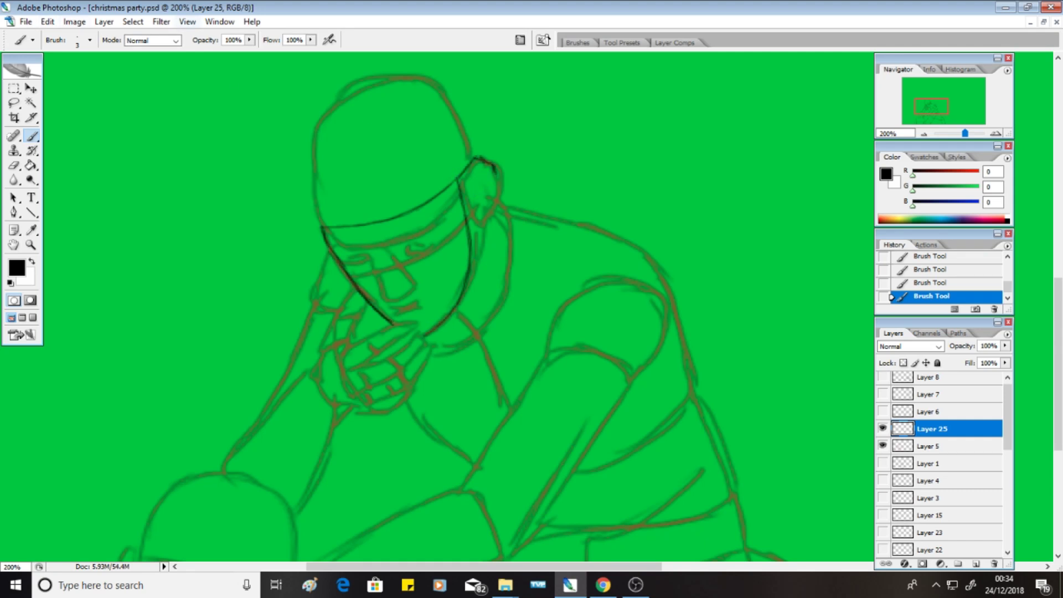
# Set the Eraser to a 69 px hard tip, then return to the Brush and ink the ear outline.
pyautogui.press('e')
pyautogui.click(89, 40)
pyautogui.scroll(5, 89, 177)
pyautogui.click(88, 213)
pyautogui.press('Return')
pyautogui.press('b')
pyautogui.moveTo(476, 161)
pyautogui.mouseDown()
pyautogui.moveTo(495, 167)
pyautogui.moveTo(496, 192)
pyautogui.mouseUp()
# Ink both closed eyes, the smiling mouth, lines under the brim and the face's right side.
pyautogui.hotkey('ctrl', '+')
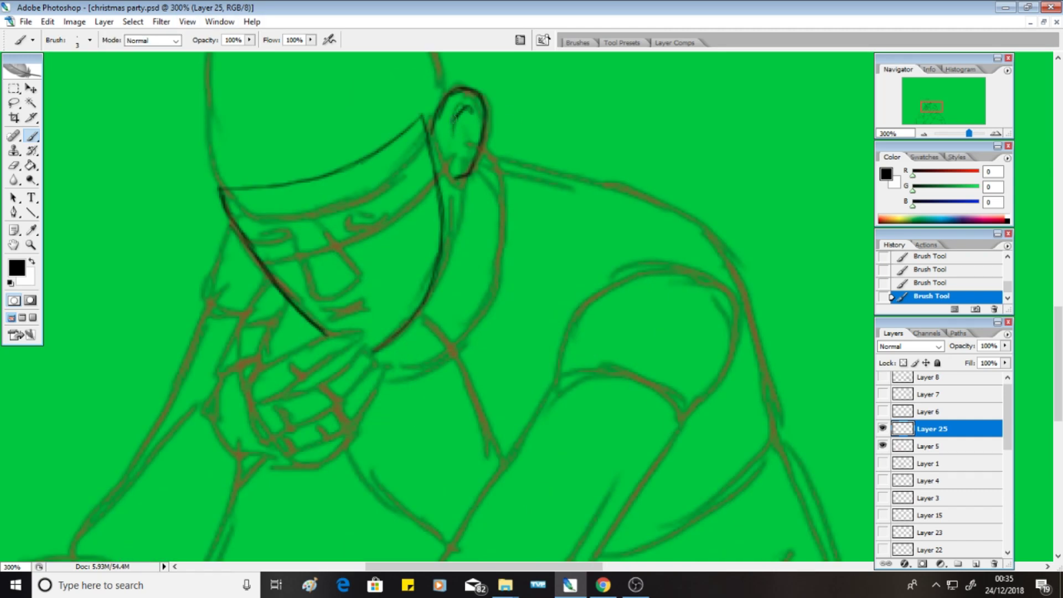
pyautogui.moveTo(351, 229); pyautogui.dragTo(386, 211)
pyautogui.moveTo(258, 235); pyautogui.dragTo(294, 237)
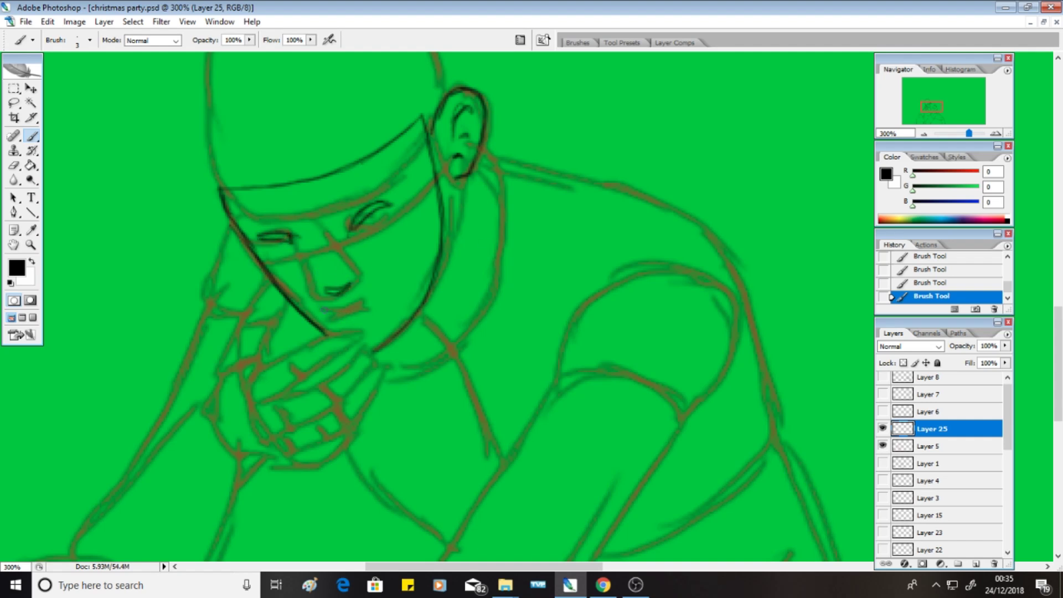
pyautogui.moveTo(365, 303)
pyautogui.mouseDown()
pyautogui.moveTo(404, 268)
pyautogui.moveTo(369, 306)
pyautogui.mouseUp()
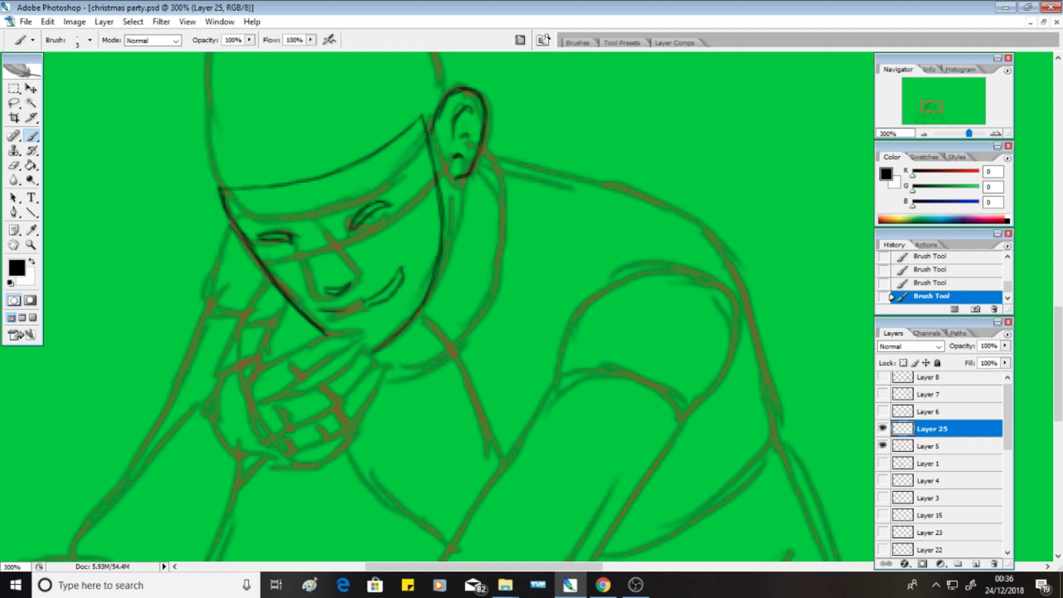
pyautogui.moveTo(258, 203)
pyautogui.mouseDown()
pyautogui.moveTo(384, 164)
pyautogui.moveTo(424, 129)
pyautogui.moveTo(351, 189)
pyautogui.moveTo(419, 137)
pyautogui.moveTo(432, 279)
pyautogui.mouseUp()
pyautogui.moveTo(420, 148); pyautogui.dragTo(426, 292)
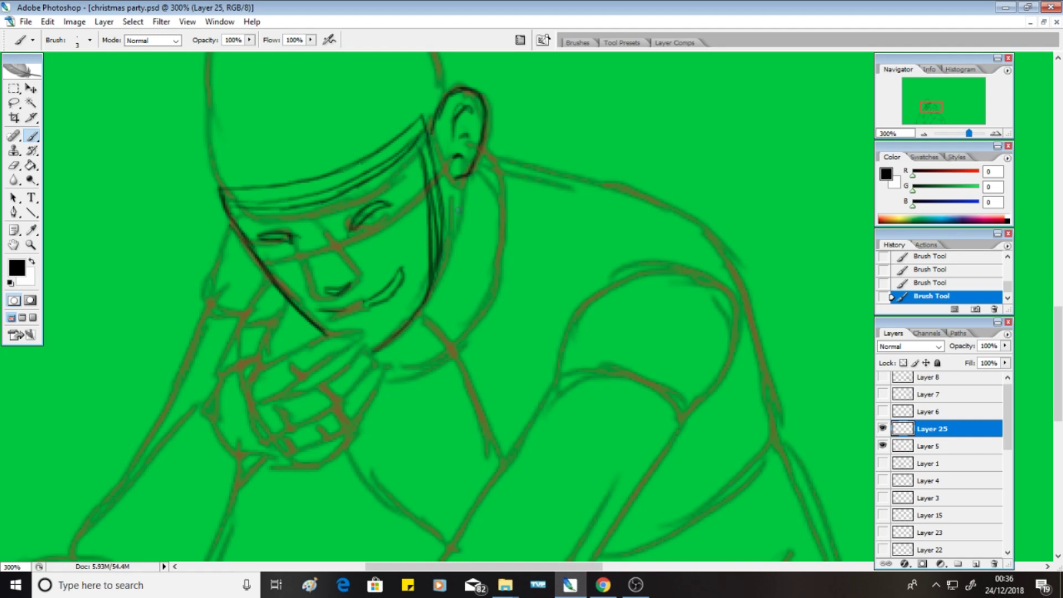
pyautogui.scroll(5, 444, 305)
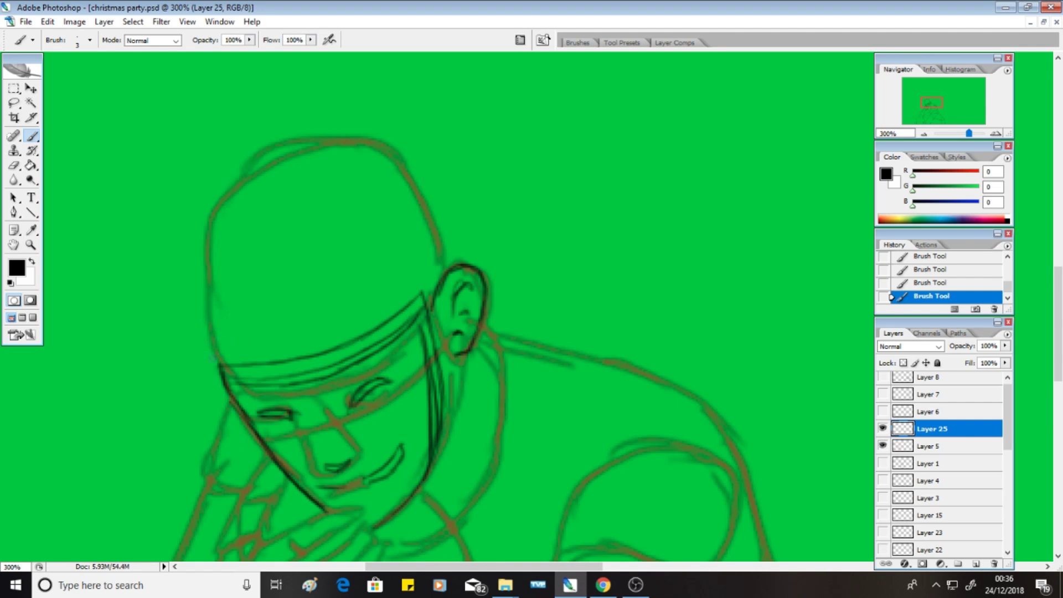
# Ink the hat brim edge, left side of the head, behind-ear curve, hair lock and eyebrows.
pyautogui.moveTo(215, 363); pyautogui.dragTo(452, 252)
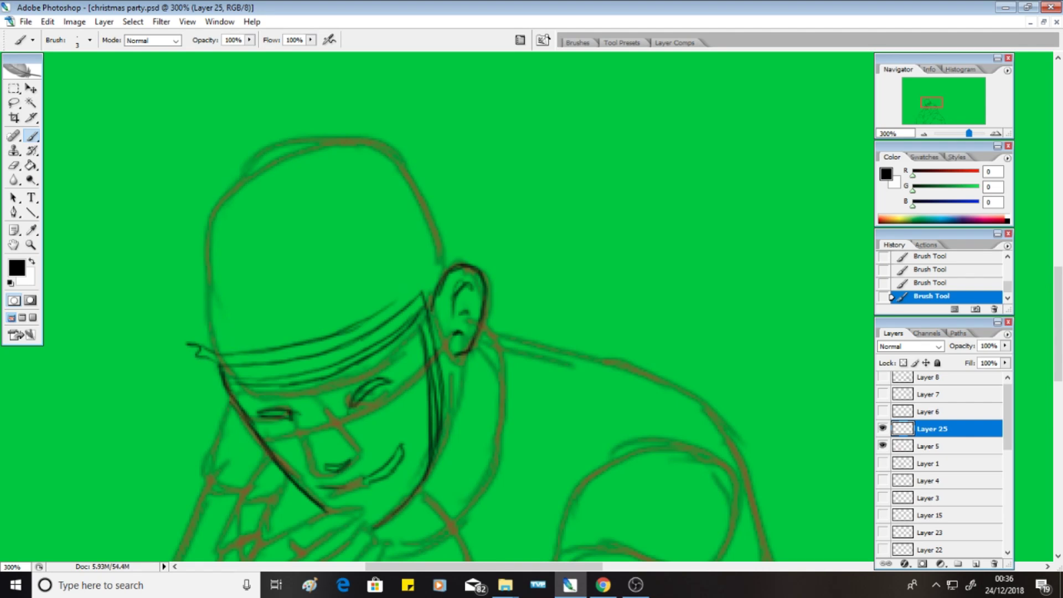
pyautogui.moveTo(191, 344)
pyautogui.mouseDown()
pyautogui.moveTo(313, 126)
pyautogui.moveTo(415, 143)
pyautogui.moveTo(521, 212)
pyautogui.mouseUp()
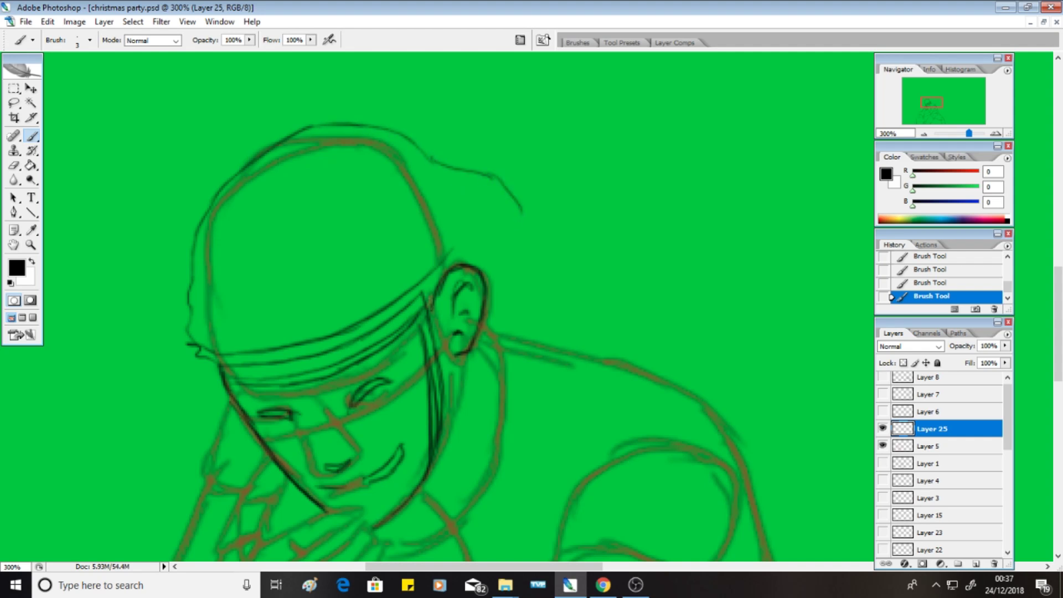
pyautogui.moveTo(410, 167)
pyautogui.mouseDown()
pyautogui.moveTo(468, 259)
pyautogui.moveTo(533, 269)
pyautogui.mouseUp()
pyautogui.moveTo(522, 211); pyautogui.dragTo(534, 270)
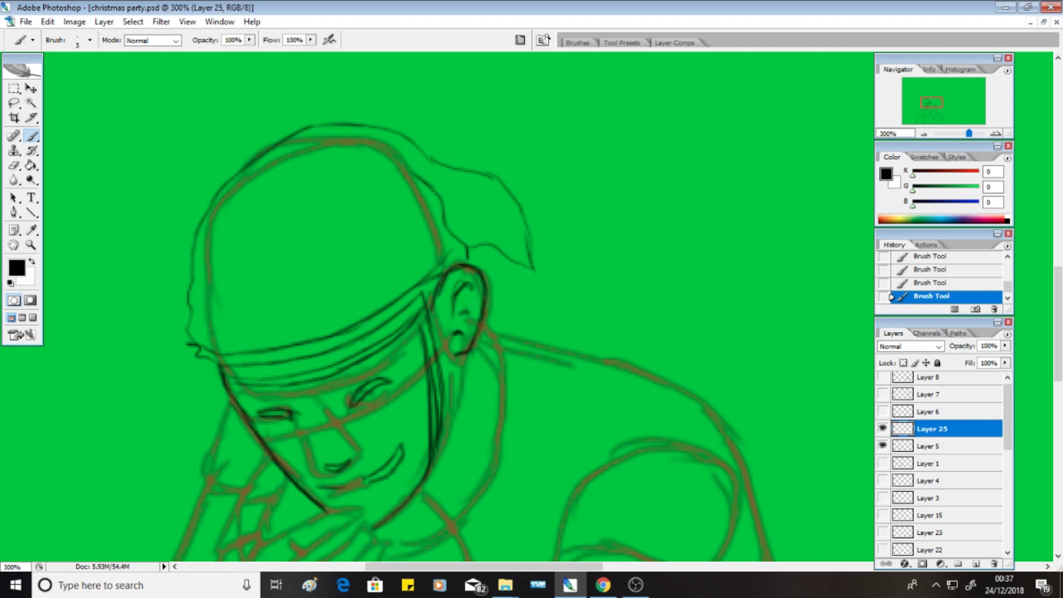
pyautogui.moveTo(199, 319)
pyautogui.mouseDown()
pyautogui.moveTo(357, 276)
pyautogui.moveTo(418, 243)
pyautogui.mouseUp()
pyautogui.moveTo(210, 269); pyautogui.dragTo(417, 200)
# Add forehead lines and short hair tufts with further black strokes.
pyautogui.moveTo(218, 221); pyautogui.dragTo(414, 176)
pyautogui.moveTo(276, 165)
pyautogui.mouseDown()
pyautogui.moveTo(396, 154)
pyautogui.moveTo(439, 193)
pyautogui.mouseUp()
pyautogui.moveTo(453, 169); pyautogui.dragTo(477, 241)
pyautogui.moveTo(474, 194); pyautogui.dragTo(495, 245)
pyautogui.scroll(-5, 429, 306)
pyautogui.moveTo(467, 184); pyautogui.dragTo(412, 255)
pyautogui.moveTo(453, 108); pyautogui.dragTo(473, 185)
pyautogui.hscroll(-5, 471, 183)
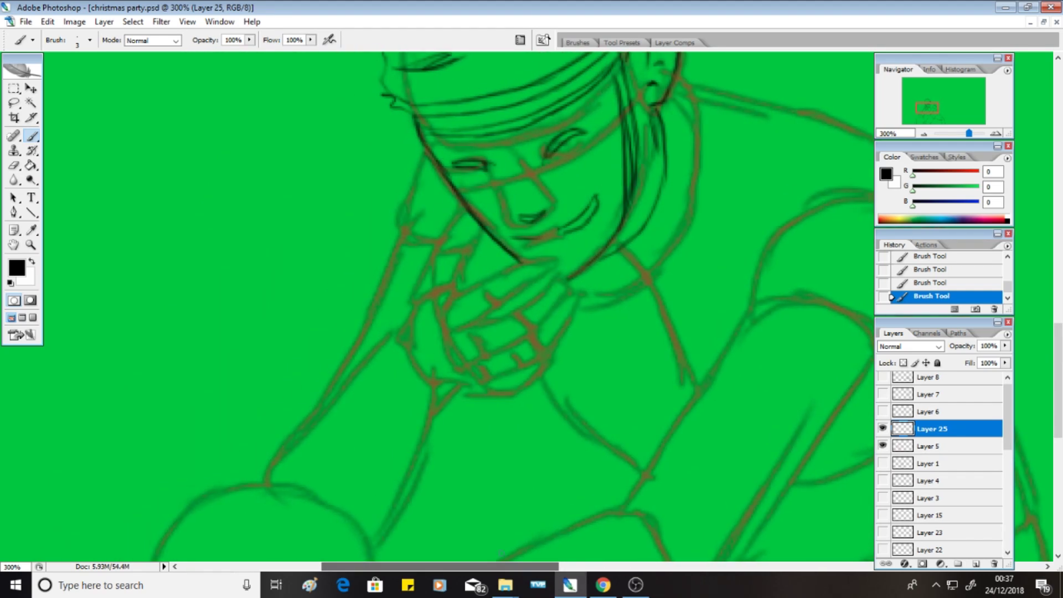
pyautogui.moveTo(406, 327)
pyautogui.mouseDown()
pyautogui.moveTo(360, 346)
pyautogui.moveTo(400, 397)
pyautogui.moveTo(413, 454)
pyautogui.mouseUp()
# Ink the lines below the hand and a wavy hair strand beside the face.
pyautogui.moveTo(424, 419); pyautogui.dragTo(461, 464)
pyautogui.moveTo(408, 335); pyautogui.dragTo(439, 387)
pyautogui.moveTo(400, 201); pyautogui.dragTo(384, 271)
pyautogui.moveTo(427, 154)
pyautogui.mouseDown()
pyautogui.moveTo(359, 170)
pyautogui.moveTo(448, 218)
pyautogui.moveTo(409, 334)
pyautogui.mouseUp()
# Ink the hand's outline, upper and lower edges and finger lines.
pyautogui.moveTo(452, 271); pyautogui.dragTo(486, 255)
pyautogui.moveTo(498, 250)
pyautogui.mouseDown()
pyautogui.moveTo(479, 279)
pyautogui.moveTo(561, 257)
pyautogui.moveTo(472, 328)
pyautogui.mouseUp()
pyautogui.moveTo(443, 382)
pyautogui.mouseDown()
pyautogui.moveTo(486, 388)
pyautogui.moveTo(542, 364)
pyautogui.moveTo(493, 383)
pyautogui.mouseUp()
pyautogui.moveTo(577, 302); pyautogui.dragTo(498, 376)
pyautogui.moveTo(527, 306)
pyautogui.mouseDown()
pyautogui.moveTo(473, 326)
pyautogui.moveTo(560, 275)
pyautogui.moveTo(486, 358)
pyautogui.mouseUp()
pyautogui.moveTo(570, 298); pyautogui.dragTo(558, 333)
# Ink the left arm's upper edge, the forearm line and short hatch lines near it.
pyautogui.moveTo(277, 455); pyautogui.dragTo(340, 360)
pyautogui.moveTo(310, 427); pyautogui.dragTo(371, 359)
pyautogui.moveTo(437, 430); pyautogui.dragTo(385, 534)
pyautogui.moveTo(355, 499); pyautogui.dragTo(411, 468)
pyautogui.moveTo(364, 506); pyautogui.dragTo(408, 477)
pyautogui.hscroll(5, 437, 310)
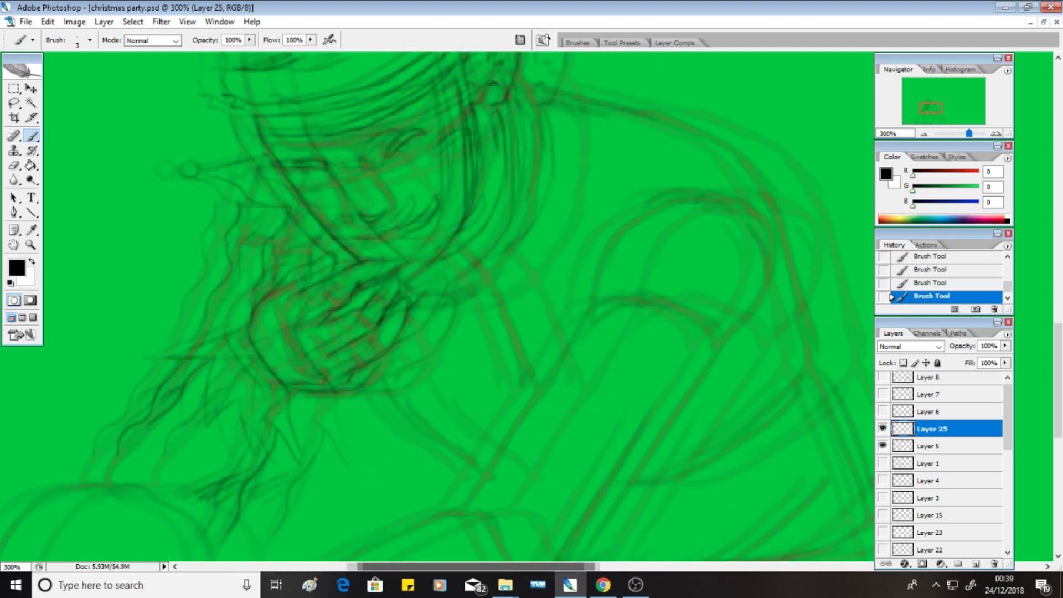
pyautogui.moveTo(349, 377)
pyautogui.mouseDown()
pyautogui.moveTo(387, 436)
pyautogui.moveTo(446, 479)
pyautogui.mouseUp()
# Ink the lines under the chin and neck and the collar and shoulder right of the face.
pyautogui.moveTo(380, 338); pyautogui.dragTo(422, 398)
pyautogui.moveTo(397, 284)
pyautogui.mouseDown()
pyautogui.moveTo(415, 343)
pyautogui.moveTo(436, 327)
pyautogui.mouseUp()
pyautogui.moveTo(437, 267)
pyautogui.mouseDown()
pyautogui.moveTo(459, 371)
pyautogui.moveTo(422, 418)
pyautogui.moveTo(437, 403)
pyautogui.mouseUp()
pyautogui.moveTo(445, 272); pyautogui.dragTo(487, 303)
pyautogui.moveTo(481, 268); pyautogui.dragTo(495, 309)
pyautogui.moveTo(480, 275); pyautogui.dragTo(562, 232)
pyautogui.moveTo(519, 166)
pyautogui.mouseDown()
pyautogui.moveTo(596, 240)
pyautogui.moveTo(620, 94)
pyautogui.mouseUp()
# Ink a cord running from the collar to a small loop on the jacket.
pyautogui.scroll(3, 554, 167)
pyautogui.moveTo(498, 197)
pyautogui.mouseDown()
pyautogui.moveTo(582, 230)
pyautogui.moveTo(646, 219)
pyautogui.mouseUp()
pyautogui.moveTo(530, 196); pyautogui.dragTo(540, 189)
pyautogui.moveTo(595, 394); pyautogui.dragTo(606, 401)
pyautogui.scroll(-2, 498, 305)
# Ink the right shoulder and collar outline.
pyautogui.moveTo(614, 166)
pyautogui.mouseDown()
pyautogui.moveTo(662, 158)
pyautogui.moveTo(770, 299)
pyautogui.mouseUp()
pyautogui.moveTo(767, 261); pyautogui.dragTo(773, 360)
pyautogui.scroll(-3, 438, 305)
pyautogui.moveTo(540, 182); pyautogui.dragTo(545, 274)
pyautogui.moveTo(515, 205)
pyautogui.mouseDown()
pyautogui.moveTo(535, 266)
pyautogui.moveTo(471, 382)
pyautogui.moveTo(430, 424)
pyautogui.mouseUp()
# Ink the long collar edge, short strokes below it, and the collar toward the upper right.
pyautogui.moveTo(434, 428); pyautogui.dragTo(479, 425)
pyautogui.moveTo(441, 436); pyautogui.dragTo(515, 461)
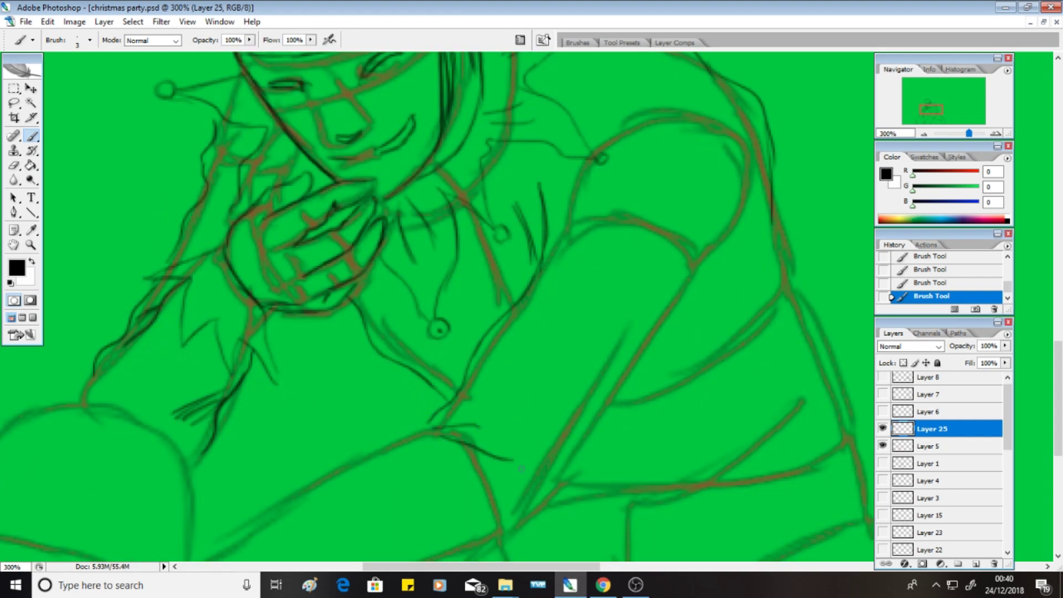
pyautogui.scroll(-3, 443, 305)
pyautogui.moveTo(371, 426); pyautogui.dragTo(543, 327)
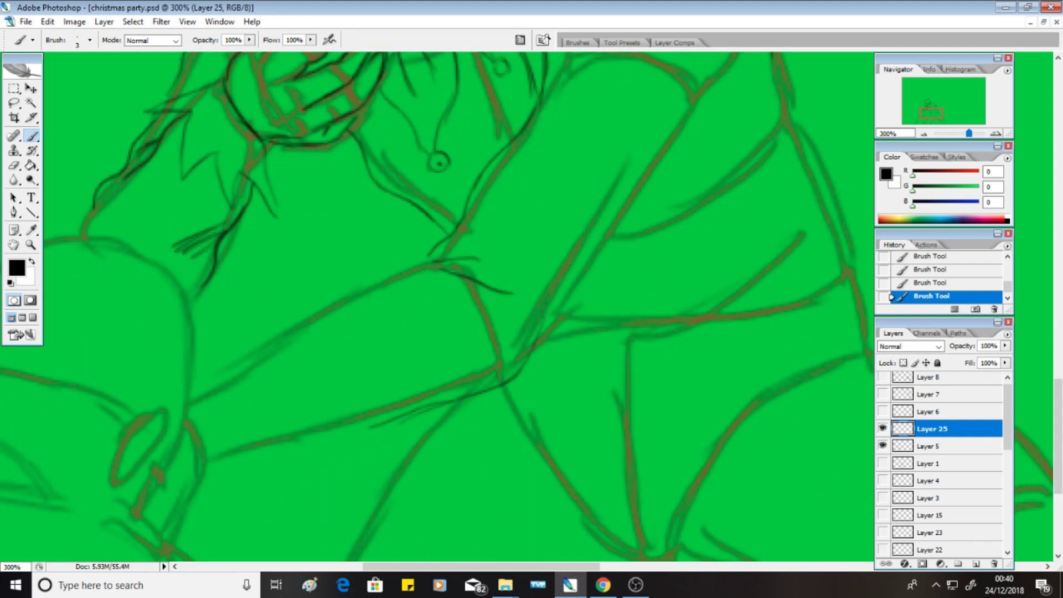
pyautogui.moveTo(524, 372); pyautogui.dragTo(681, 145)
pyautogui.moveTo(628, 213); pyautogui.dragTo(734, 126)
pyautogui.scroll(-3, 438, 305)
pyautogui.hscroll(-5, 438, 305)
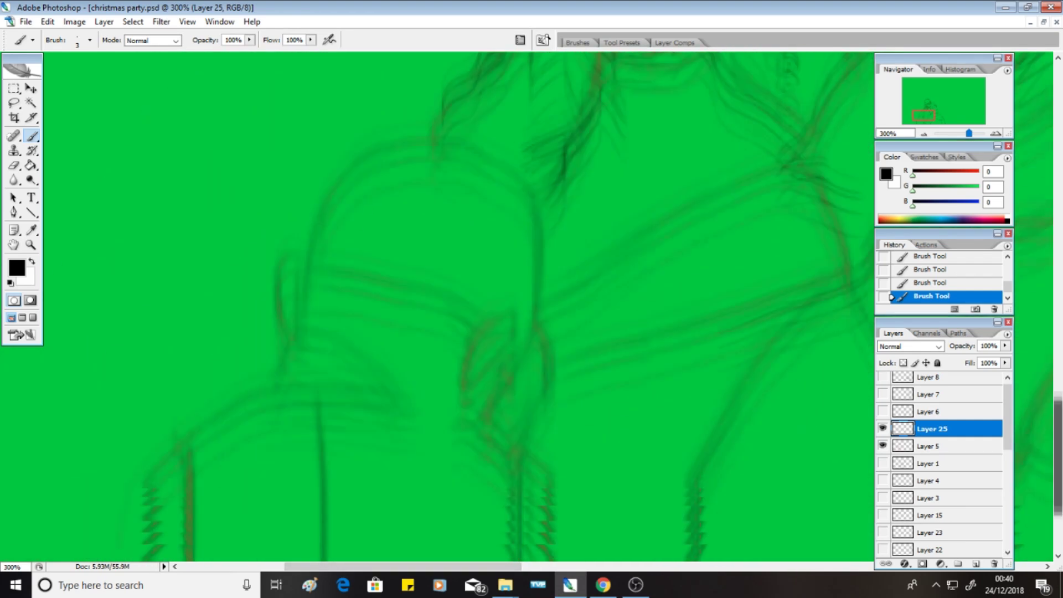
# Ink the lower figure's shoulder arc in black on Layer 25.
pyautogui.moveTo(243, 319)
pyautogui.mouseDown()
pyautogui.moveTo(305, 142)
pyautogui.moveTo(395, 61)
pyautogui.mouseUp()
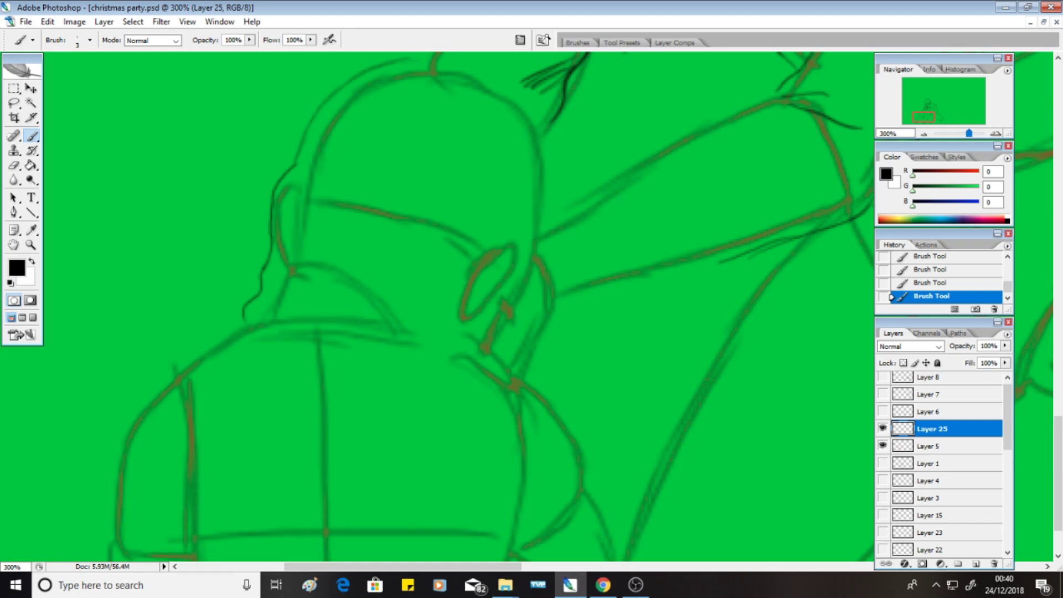
pyautogui.scroll(4, 443, 305)
pyautogui.moveTo(409, 260)
pyautogui.mouseDown()
pyautogui.moveTo(501, 282)
pyautogui.moveTo(554, 388)
pyautogui.moveTo(495, 462)
pyautogui.moveTo(485, 545)
pyautogui.mouseUp()
pyautogui.scroll(-4, 499, 305)
pyautogui.moveTo(512, 280); pyautogui.dragTo(531, 360)
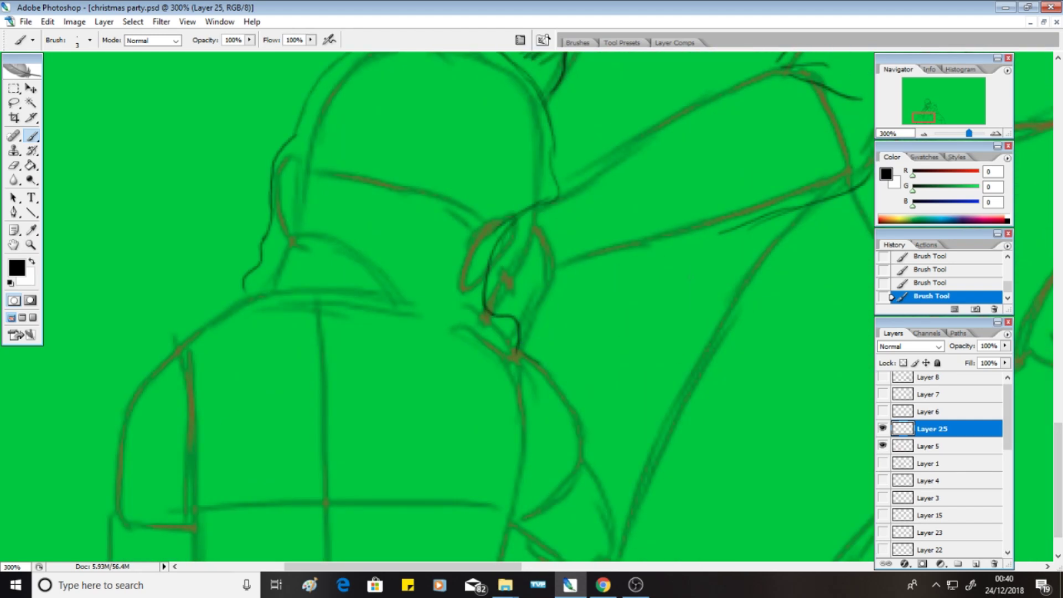
pyautogui.scroll(2, 498, 304)
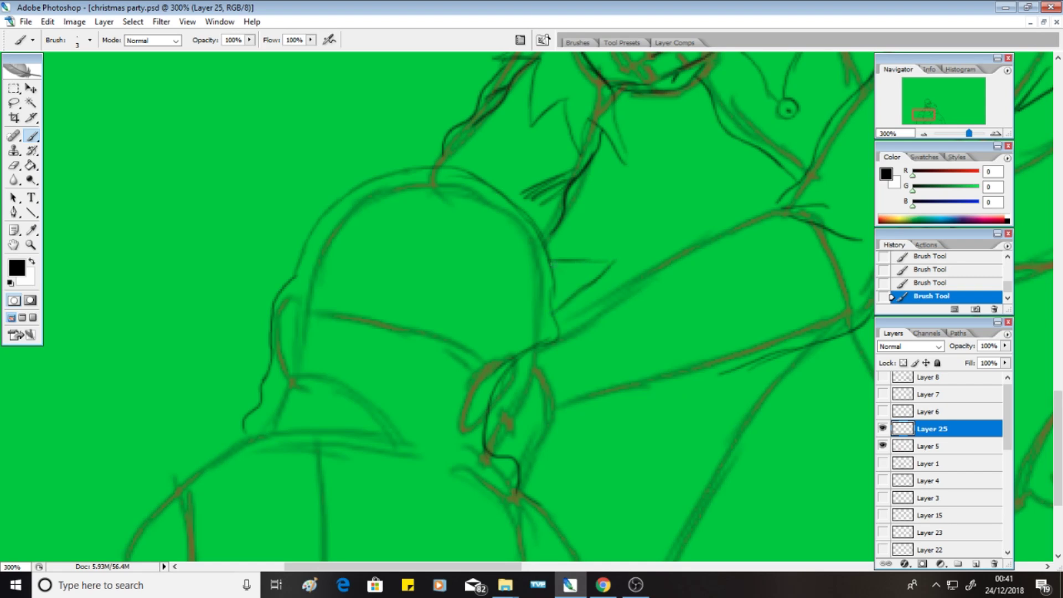
pyautogui.scroll(-3, 550, 260)
pyautogui.scroll(-1, 518, 207)
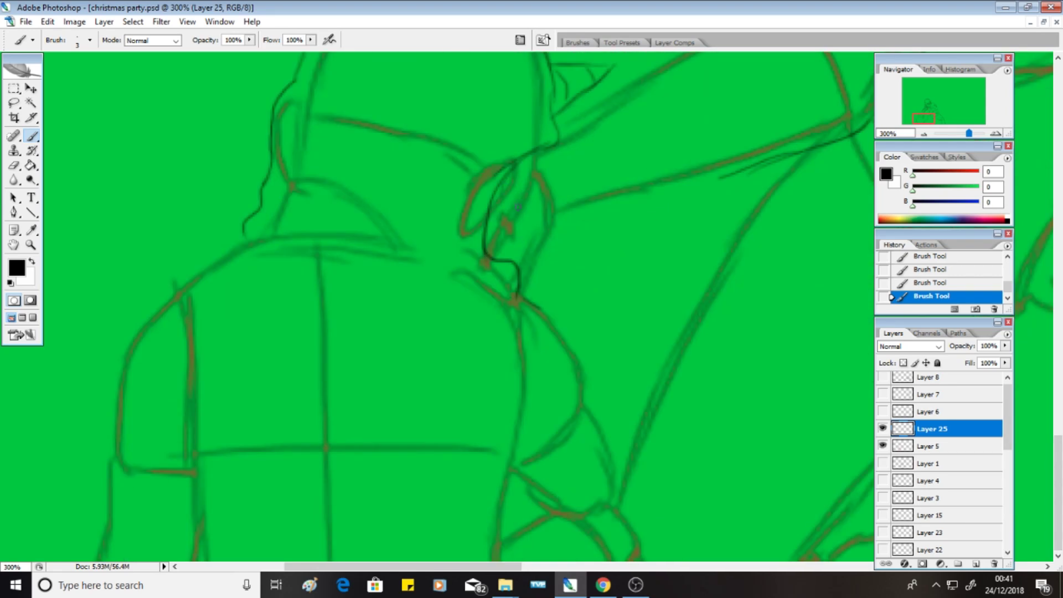
# Ink and thicken the brim, plus the long curve of the back.
pyautogui.moveTo(260, 235); pyautogui.dragTo(391, 244)
pyautogui.moveTo(279, 247); pyautogui.dragTo(390, 250)
pyautogui.moveTo(243, 235); pyautogui.dragTo(105, 388)
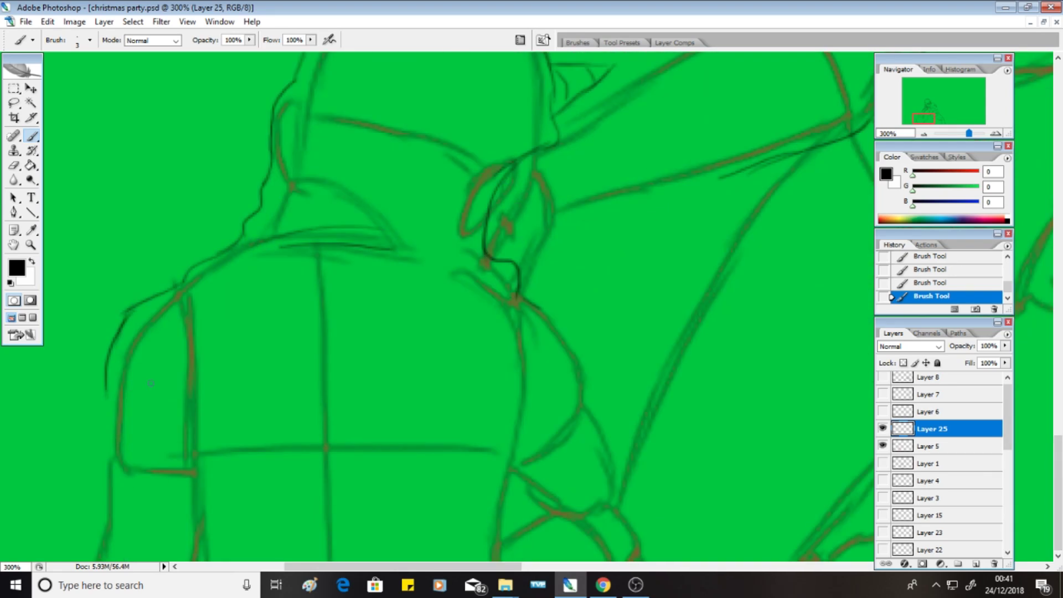
pyautogui.moveTo(289, 247); pyautogui.dragTo(356, 250)
# Ink the lower-left body outline with a few short strokes.
pyautogui.moveTo(115, 392); pyautogui.dragTo(95, 555)
pyautogui.moveTo(126, 473); pyautogui.dragTo(166, 477)
pyautogui.moveTo(189, 491); pyautogui.dragTo(195, 560)
pyautogui.moveTo(149, 376); pyautogui.dragTo(186, 510)
pyautogui.moveTo(141, 439); pyautogui.dragTo(178, 455)
# Extend the figure's right-side outline and add short hatching on the lower edge.
pyautogui.moveTo(501, 561); pyautogui.dragTo(515, 393)
pyautogui.moveTo(576, 413)
pyautogui.mouseDown()
pyautogui.moveTo(507, 493)
pyautogui.moveTo(576, 512)
pyautogui.mouseUp()
pyautogui.moveTo(520, 299)
pyautogui.mouseDown()
pyautogui.moveTo(609, 508)
pyautogui.moveTo(592, 483)
pyautogui.mouseUp()
pyautogui.moveTo(592, 503); pyautogui.dragTo(603, 487)
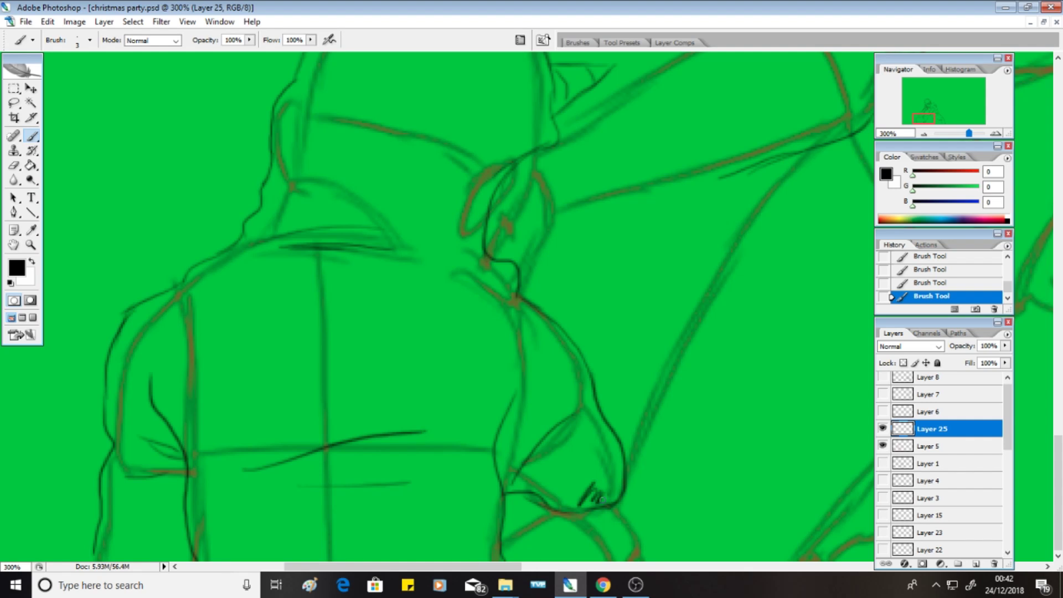
# Ink small details near the lower figure's head.
pyautogui.moveTo(514, 169); pyautogui.dragTo(532, 222)
pyautogui.moveTo(546, 147); pyautogui.dragTo(526, 188)
pyautogui.moveTo(544, 148)
pyautogui.mouseDown()
pyautogui.moveTo(570, 174)
pyautogui.moveTo(553, 172)
pyautogui.mouseUp()
pyautogui.moveTo(515, 177)
pyautogui.mouseDown()
pyautogui.moveTo(493, 208)
pyautogui.moveTo(510, 231)
pyautogui.mouseUp()
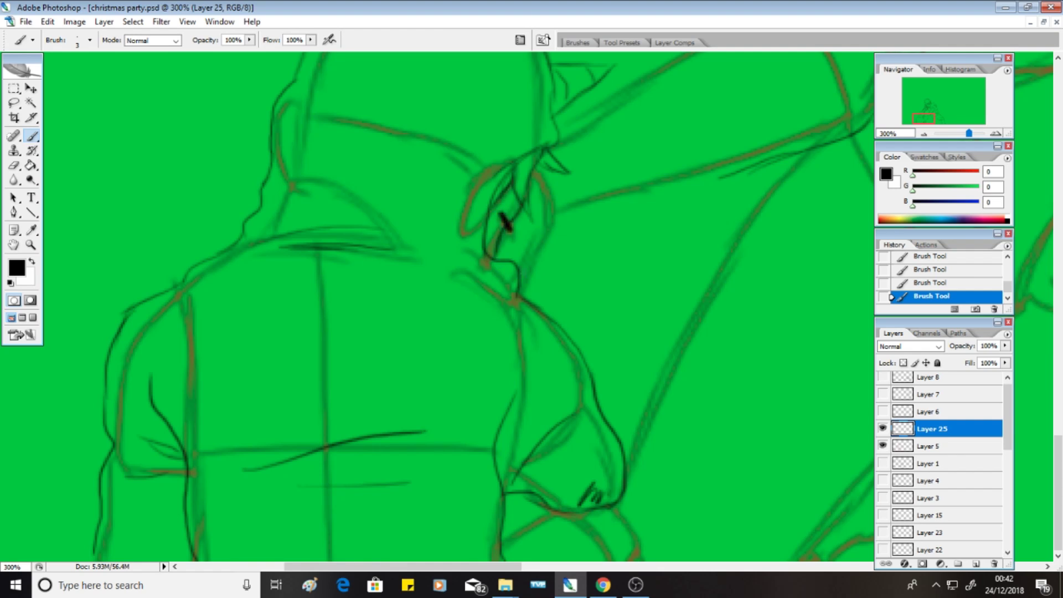
# Ink thin lines near the figure's head and strokes across the shoulder.
pyautogui.scroll(3, 505, 232)
pyautogui.hscroll(5, 505, 233)
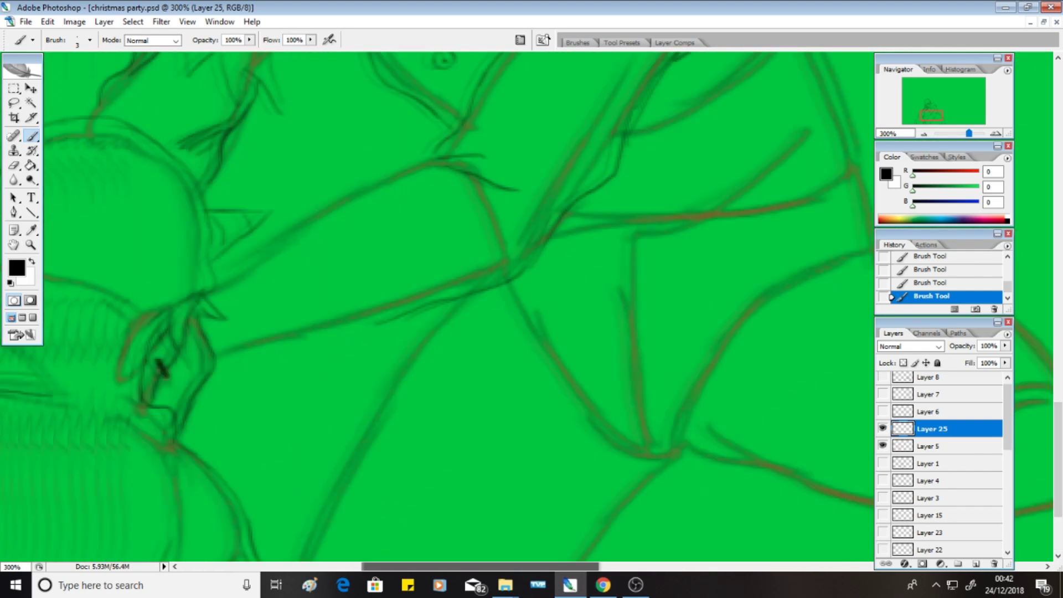
pyautogui.moveTo(227, 224); pyautogui.dragTo(276, 277)
pyautogui.moveTo(259, 280); pyautogui.dragTo(297, 254)
pyautogui.moveTo(256, 309); pyautogui.dragTo(331, 279)
pyautogui.moveTo(277, 310); pyautogui.dragTo(302, 376)
pyautogui.moveTo(230, 366)
pyautogui.mouseDown()
pyautogui.moveTo(304, 379)
pyautogui.moveTo(337, 339)
pyautogui.moveTo(424, 310)
pyautogui.mouseUp()
pyautogui.moveTo(271, 249); pyautogui.dragTo(468, 161)
# Ink long lines across the neighbouring shoulder.
pyautogui.scroll(-3, 468, 166)
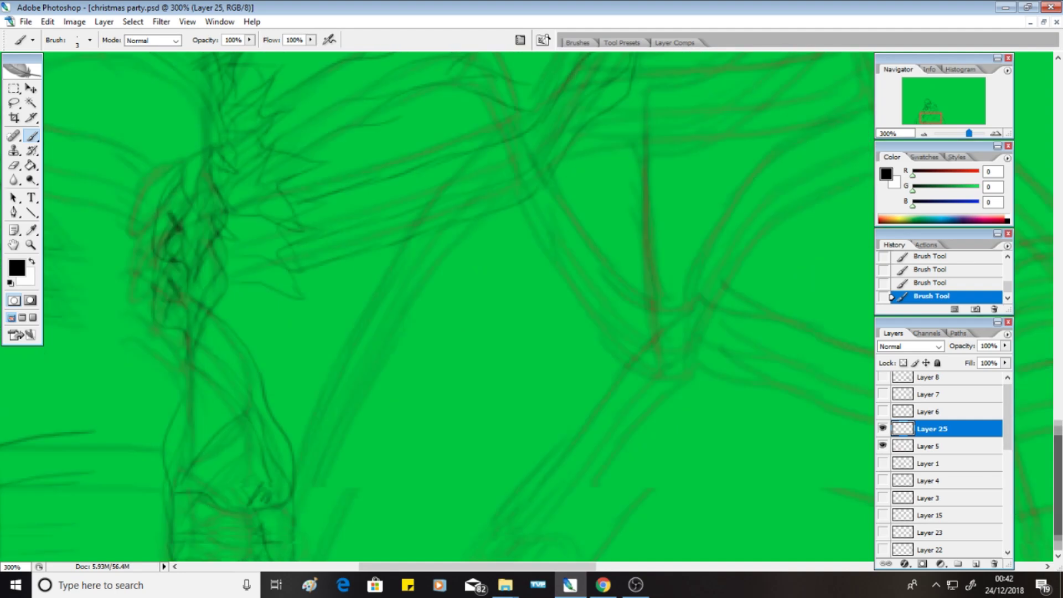
pyautogui.scroll(5, 437, 305)
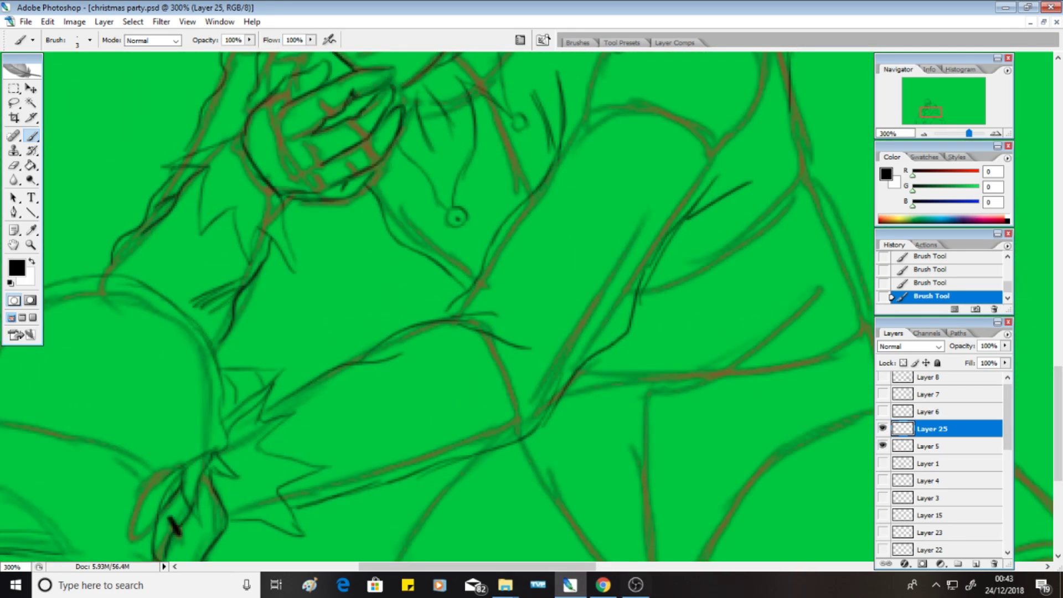
pyautogui.hscroll(5, 437, 305)
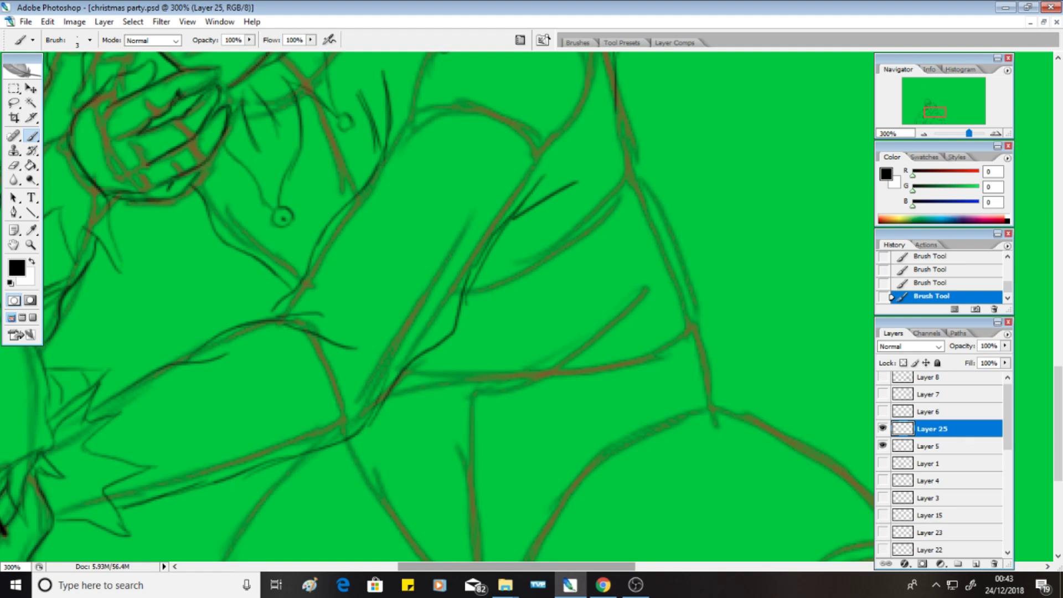
pyautogui.moveTo(399, 385)
pyautogui.mouseDown()
pyautogui.moveTo(635, 346)
pyautogui.moveTo(693, 311)
pyautogui.mouseUp()
pyautogui.scroll(5, 613, 239)
pyautogui.moveTo(614, 238); pyautogui.dragTo(695, 499)
pyautogui.scroll(-4, 695, 498)
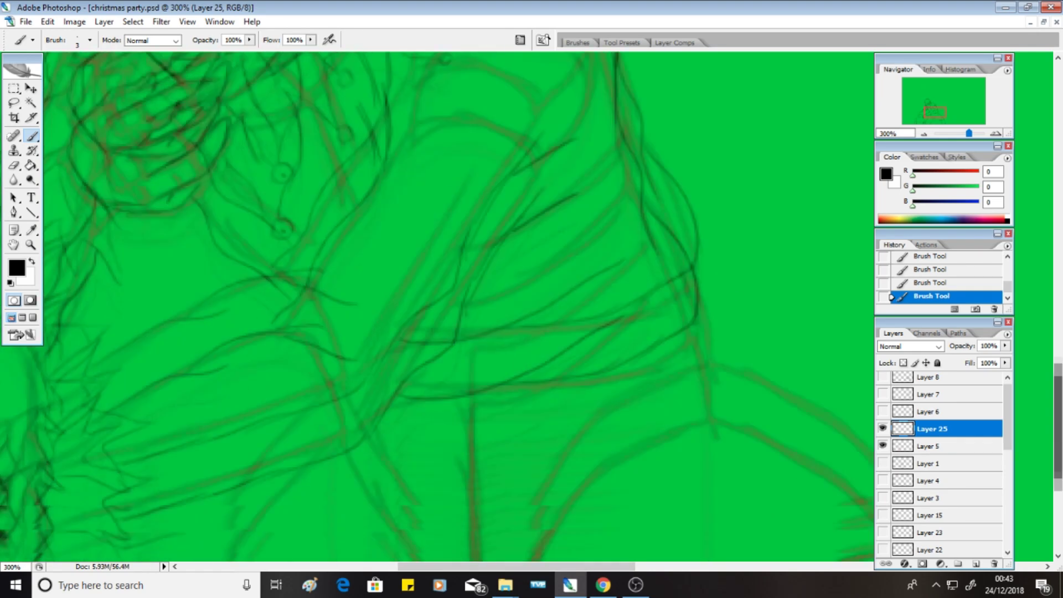
pyautogui.scroll(-4, 696, 498)
# Ink a zigzag jacket fold and strokes at the upper right.
pyautogui.moveTo(244, 344)
pyautogui.mouseDown()
pyautogui.moveTo(399, 281)
pyautogui.moveTo(485, 327)
pyautogui.moveTo(653, 361)
pyautogui.moveTo(603, 252)
pyautogui.moveTo(811, 266)
pyautogui.mouseUp()
pyautogui.moveTo(700, 169); pyautogui.dragTo(831, 160)
pyautogui.moveTo(845, 216); pyautogui.dragTo(714, 275)
pyautogui.scroll(-3, 715, 274)
pyautogui.moveTo(410, 379); pyautogui.dragTo(634, 284)
pyautogui.moveTo(394, 317); pyautogui.dragTo(650, 221)
pyautogui.moveTo(468, 248); pyautogui.dragTo(570, 231)
# Ink lower-middle strokes, a line under the sketch, and curving and diagonal lines.
pyautogui.hscroll(-5, 438, 311)
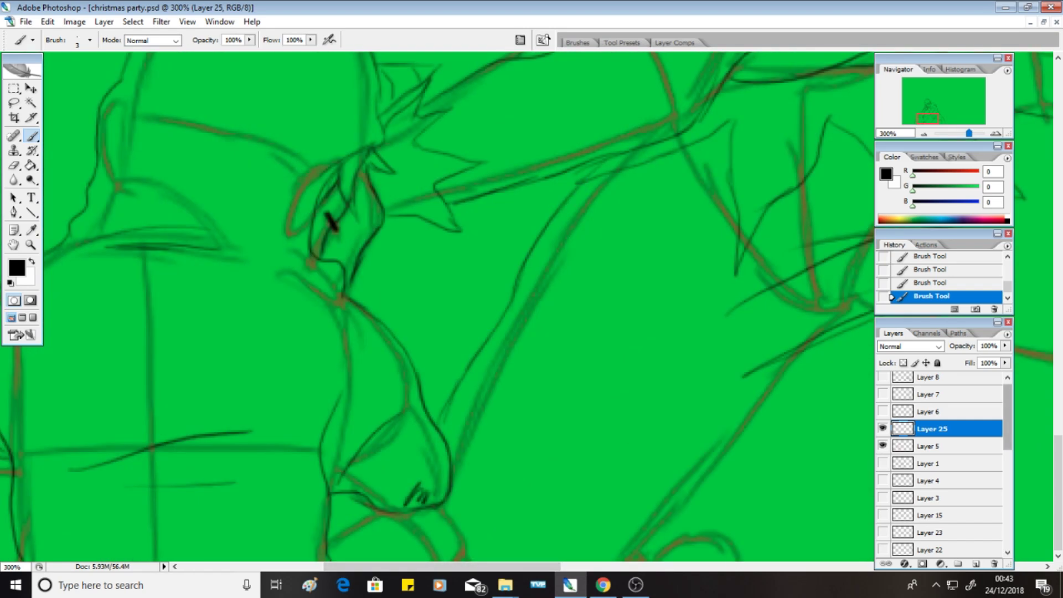
pyautogui.hscroll(10, 438, 310)
pyautogui.hscroll(-10, 437, 311)
pyautogui.moveTo(595, 340); pyautogui.dragTo(391, 554)
pyautogui.hscroll(4, 437, 310)
pyautogui.moveTo(260, 315)
pyautogui.mouseDown()
pyautogui.moveTo(470, 378)
pyautogui.moveTo(515, 402)
pyautogui.moveTo(653, 313)
pyautogui.mouseUp()
pyautogui.moveTo(513, 399); pyautogui.dragTo(442, 218)
pyautogui.moveTo(359, 240); pyautogui.dragTo(435, 313)
# Ink the head contour, eyebrow and hatch marks, and sleeve fold lines.
pyautogui.moveTo(471, 119)
pyautogui.mouseDown()
pyautogui.moveTo(617, 246)
pyautogui.moveTo(656, 313)
pyautogui.mouseUp()
pyautogui.moveTo(507, 293); pyautogui.dragTo(559, 230)
pyautogui.moveTo(540, 288); pyautogui.dragTo(574, 243)
pyautogui.moveTo(529, 444); pyautogui.dragTo(579, 560)
pyautogui.moveTo(645, 313); pyautogui.dragTo(678, 455)
pyautogui.moveTo(651, 357); pyautogui.dragTo(703, 559)
pyautogui.moveTo(626, 377); pyautogui.dragTo(532, 426)
pyautogui.moveTo(660, 371); pyautogui.dragTo(549, 419)
# Add a bottom stroke, then hide the brown sketch to check the inks.
pyautogui.hscroll(-5, 437, 310)
pyautogui.hscroll(3, 438, 310)
pyautogui.moveTo(412, 557)
pyautogui.mouseDown()
pyautogui.moveTo(471, 521)
pyautogui.moveTo(515, 558)
pyautogui.mouseUp()
pyautogui.click(883, 445)
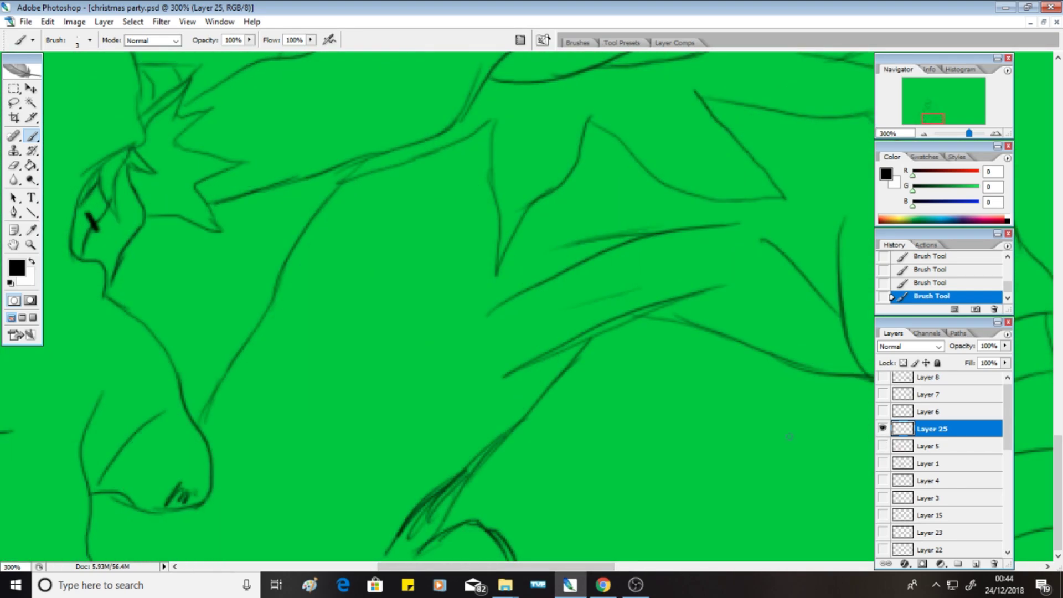
# Add a short ink stroke, fit the canvas on screen, and hide Layer 5.
pyautogui.moveTo(89, 535); pyautogui.dragTo(131, 505)
pyautogui.click(188, 21)
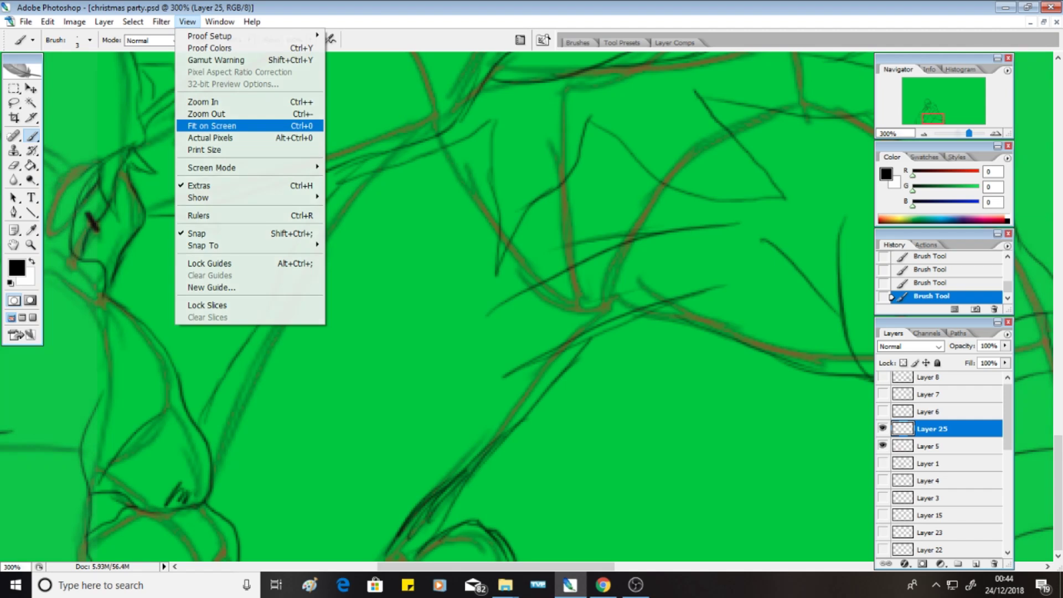
pyautogui.click(210, 131)
pyautogui.click(883, 446)
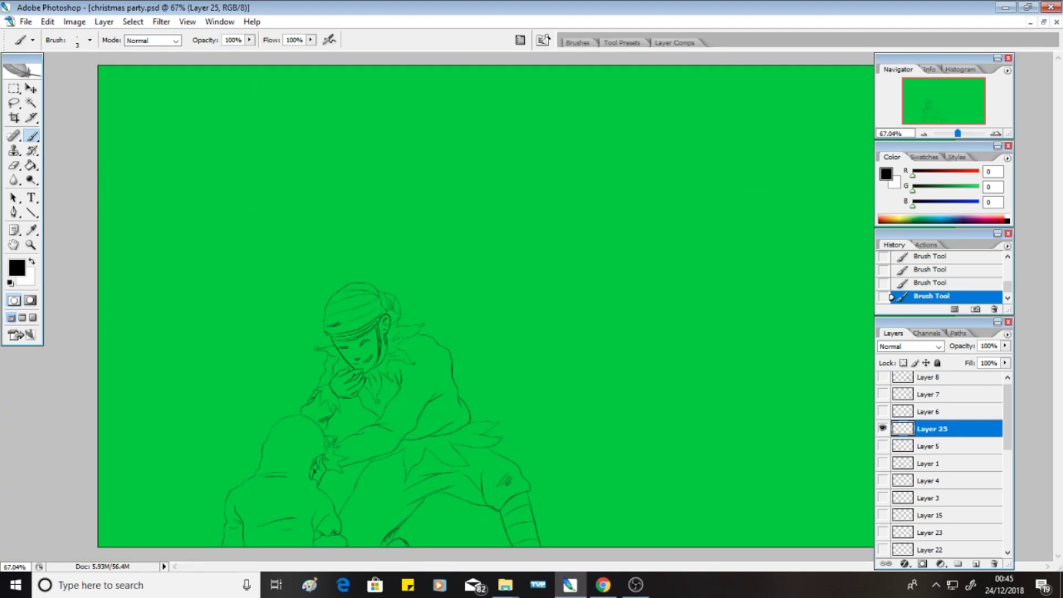
# Move Layer 25 down two places and show Layer 24's antlered figure linework.
pyautogui.hotkey('ctrl', '[')
pyautogui.hotkey('ctrl', '[')
pyautogui.hotkey('ctrl', '[')
pyautogui.hotkey('ctrl', '[')
pyautogui.hotkey('ctrl', '[')
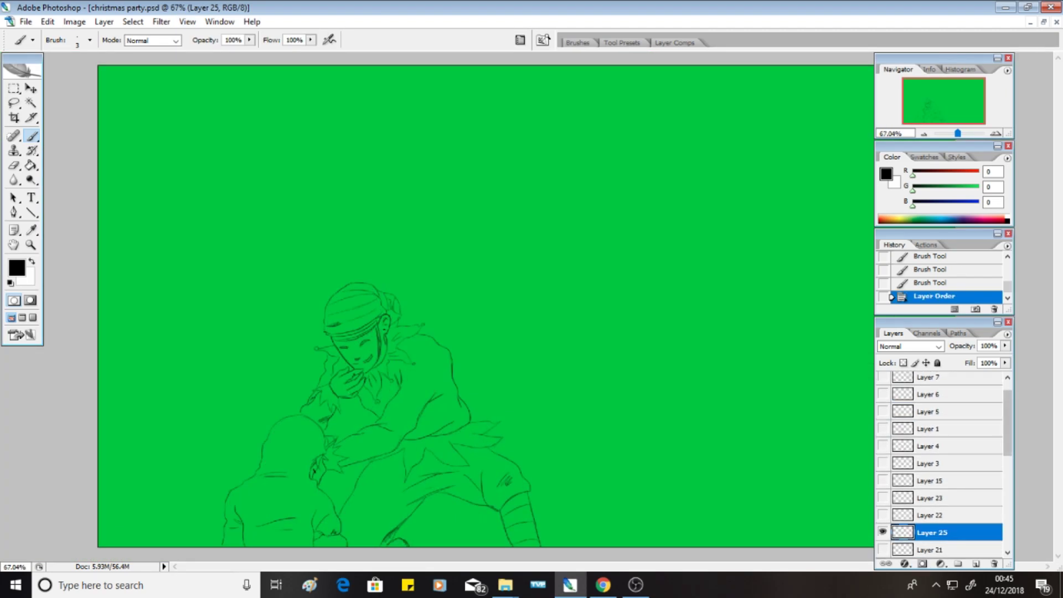
pyautogui.hotkey('ctrl', '[')
pyautogui.hotkey('ctrl', '[')
pyautogui.hotkey('ctrl', '[')
pyautogui.hotkey('ctrl', '[')
pyautogui.hotkey('ctrl', '[')
pyautogui.hotkey('ctrl', '[')
pyautogui.hotkey('ctrl', '[')
pyautogui.hotkey('ctrl', '[')
pyautogui.hotkey('ctrl', '[')
pyautogui.hotkey('ctrl', '[')
pyautogui.click(883, 498)
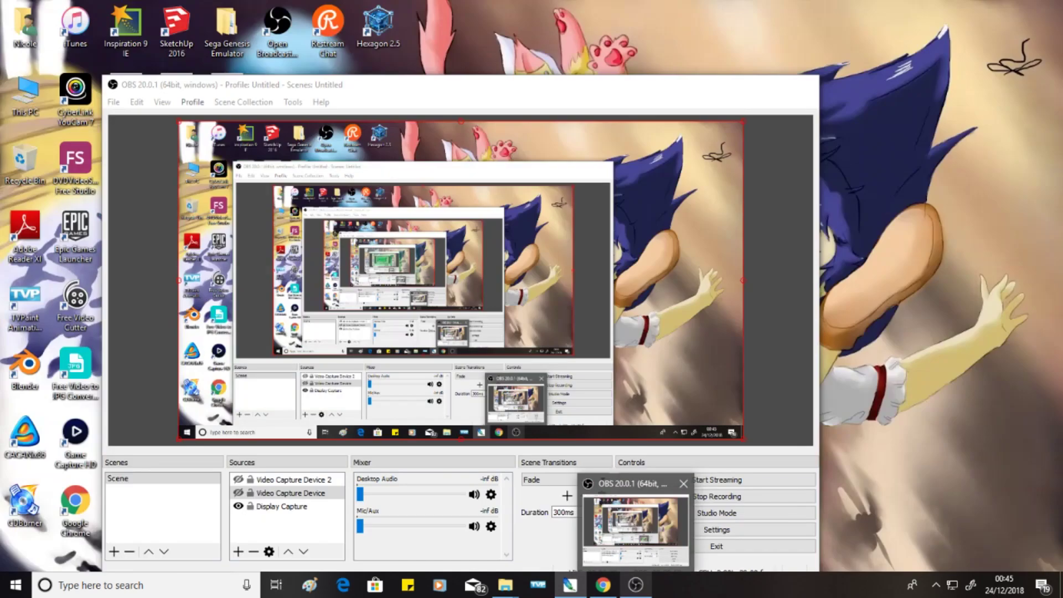
pyautogui.click(637, 521)
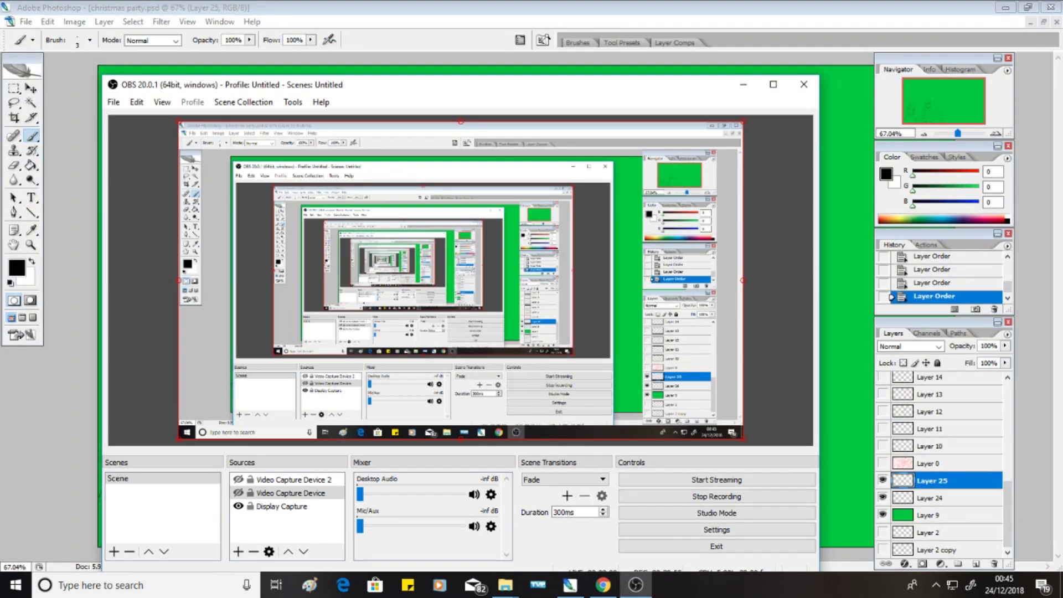
pyautogui.click(713, 34)
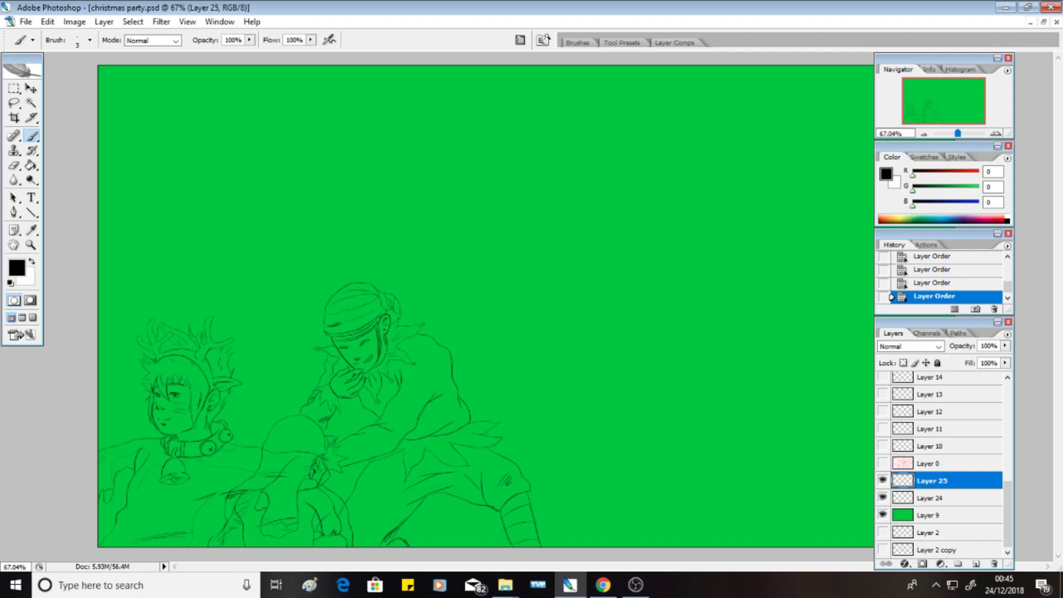
# Duplicate Layer 25 as Layer 25 copy.
pyautogui.rightClick(942, 481)
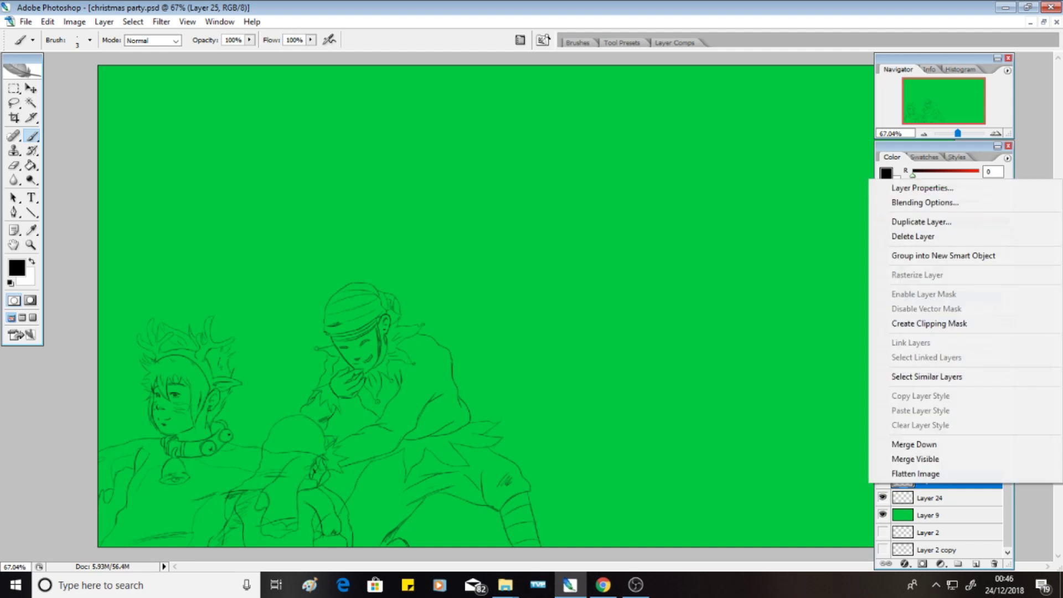
pyautogui.click(886, 244)
pyautogui.press('Return')
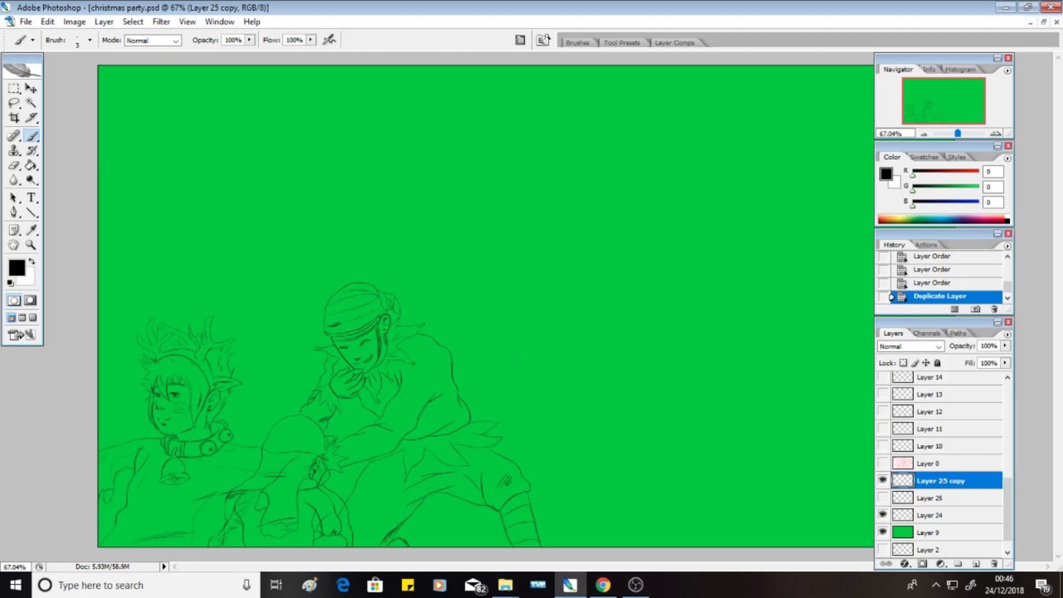
# Erase stray lines from the copy with the Eraser, then move Layer 25 below Layer 24.
pyautogui.press('e')
pyautogui.moveTo(242, 518); pyautogui.dragTo(242, 545)
pyautogui.moveTo(243, 526); pyautogui.dragTo(242, 540)
pyautogui.moveTo(264, 458); pyautogui.dragTo(268, 462)
pyautogui.click(267, 461)
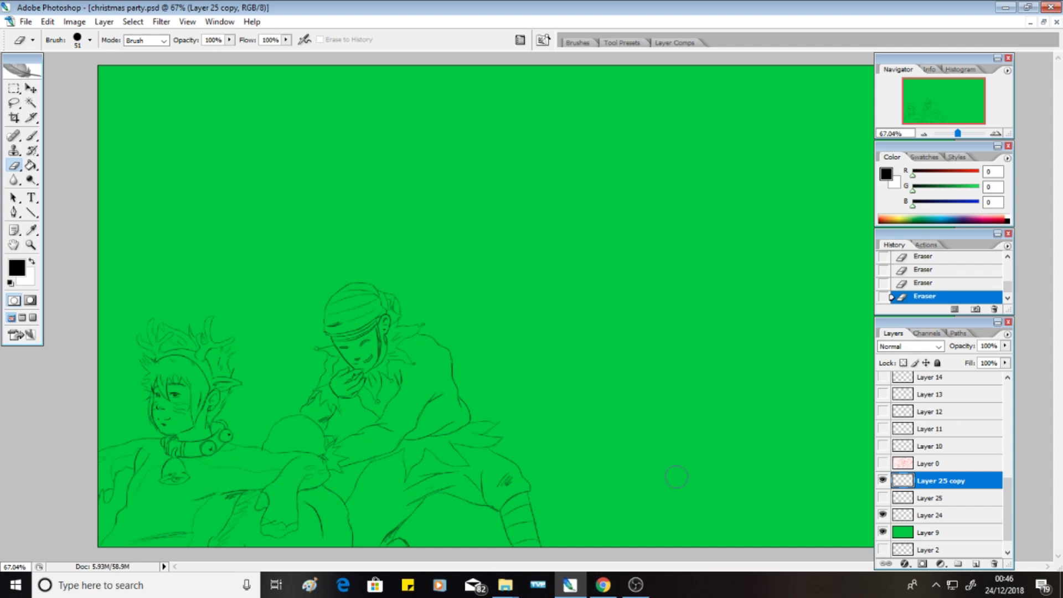
pyautogui.moveTo(930, 497); pyautogui.dragTo(931, 535)
# Show the red sketch and two-figure mannequin sketch, hiding the crowd sketch layers.
pyautogui.click(883, 463)
pyautogui.click(884, 481)
pyautogui.click(884, 498)
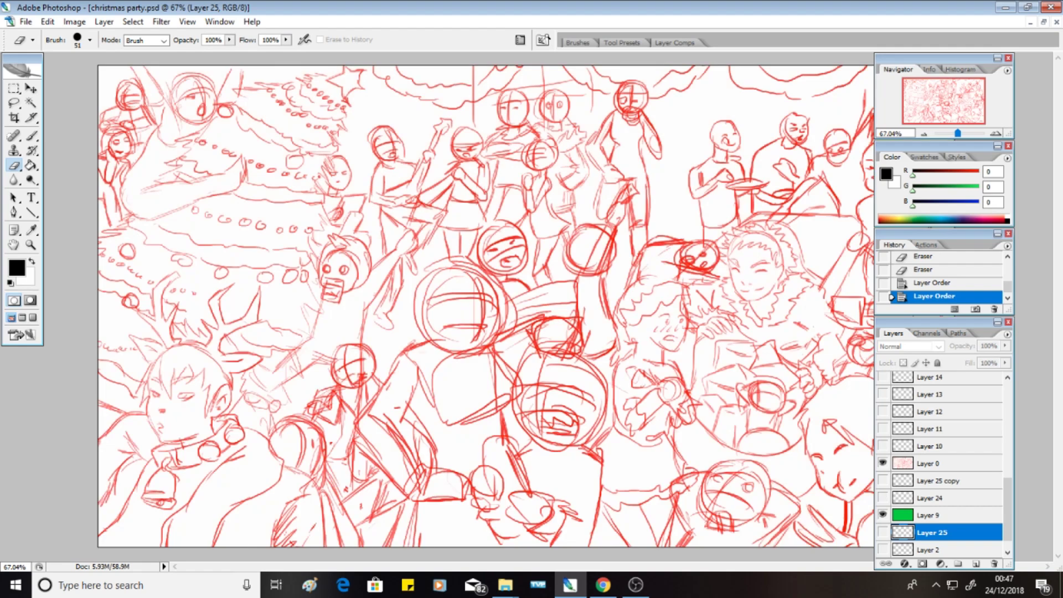
pyautogui.click(884, 446)
# Duplicate Layer 10 and move the copy to the canvas centre.
pyautogui.rightClick(930, 446)
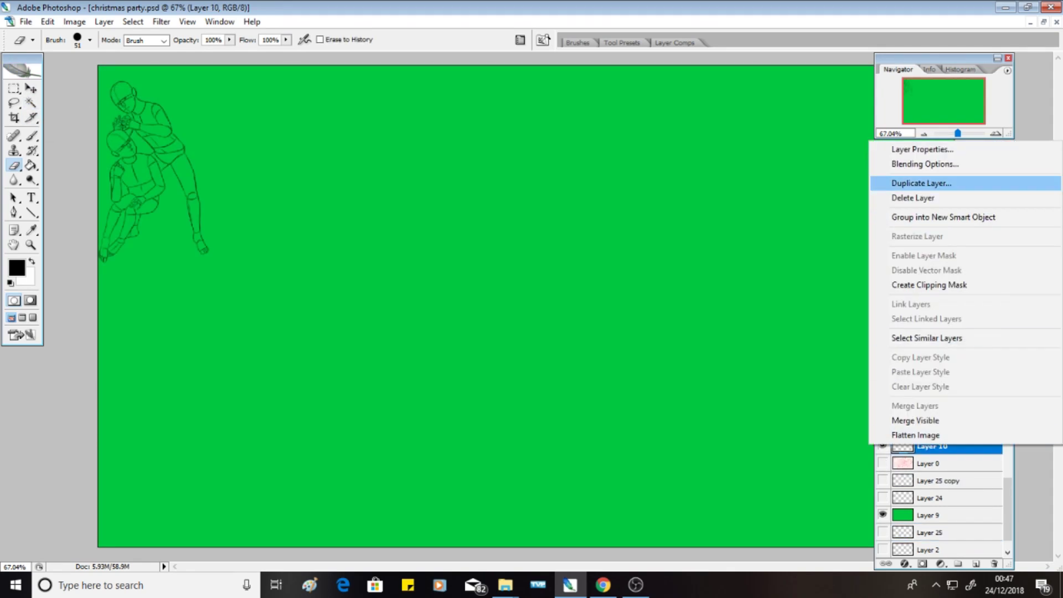
pyautogui.click(922, 183)
pyautogui.press('Return')
pyautogui.press('v')
pyautogui.moveTo(144, 167); pyautogui.dragTo(532, 326)
# Scale the copied sketch to about 200% and set its opacity to 53%.
pyautogui.click(48, 22)
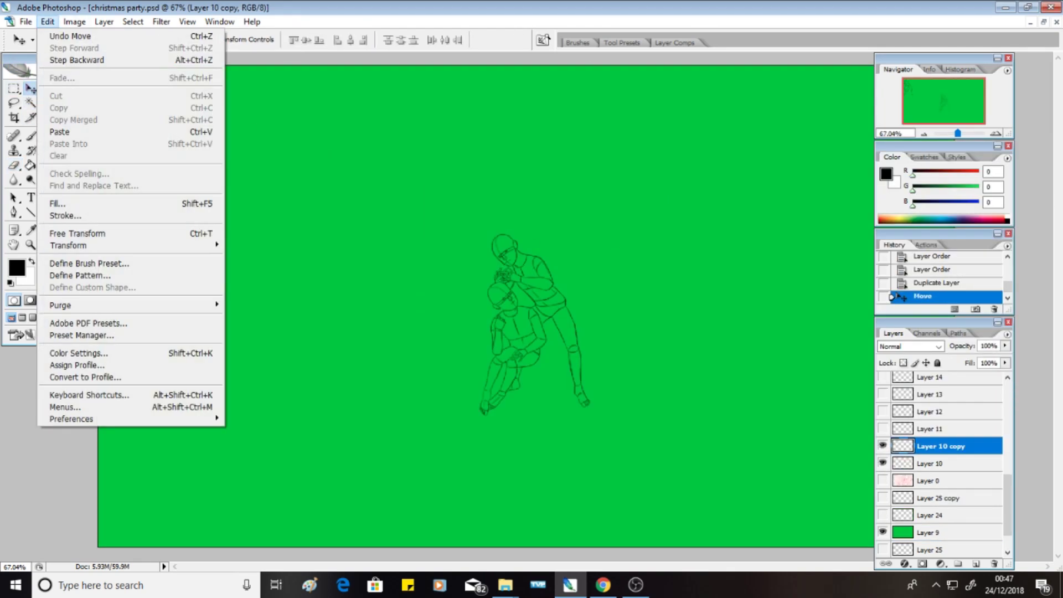
pyautogui.click(72, 231)
pyautogui.moveTo(480, 235); pyautogui.dragTo(391, 153)
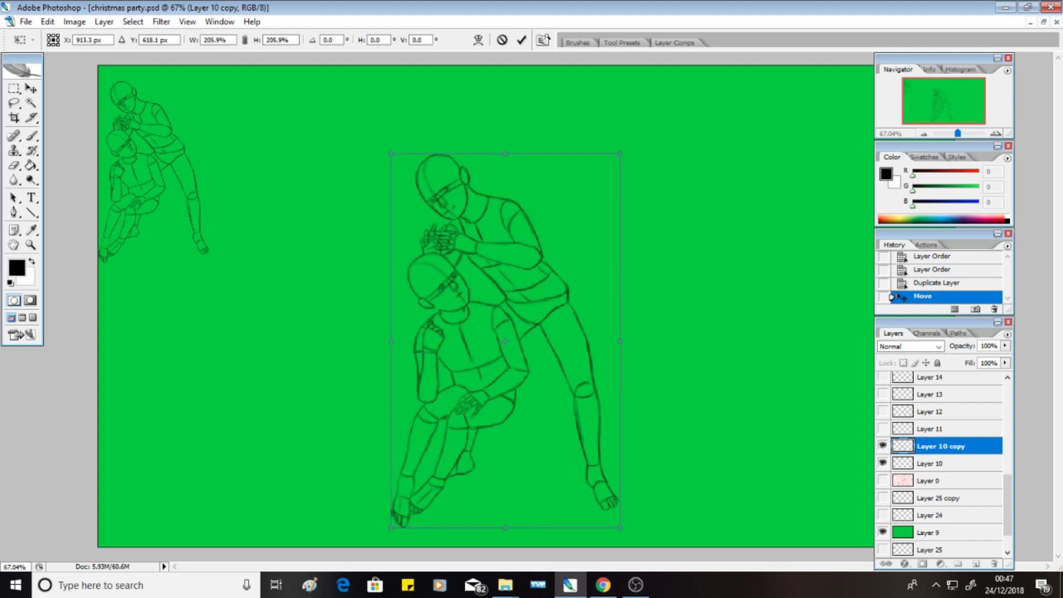
pyautogui.press('Return')
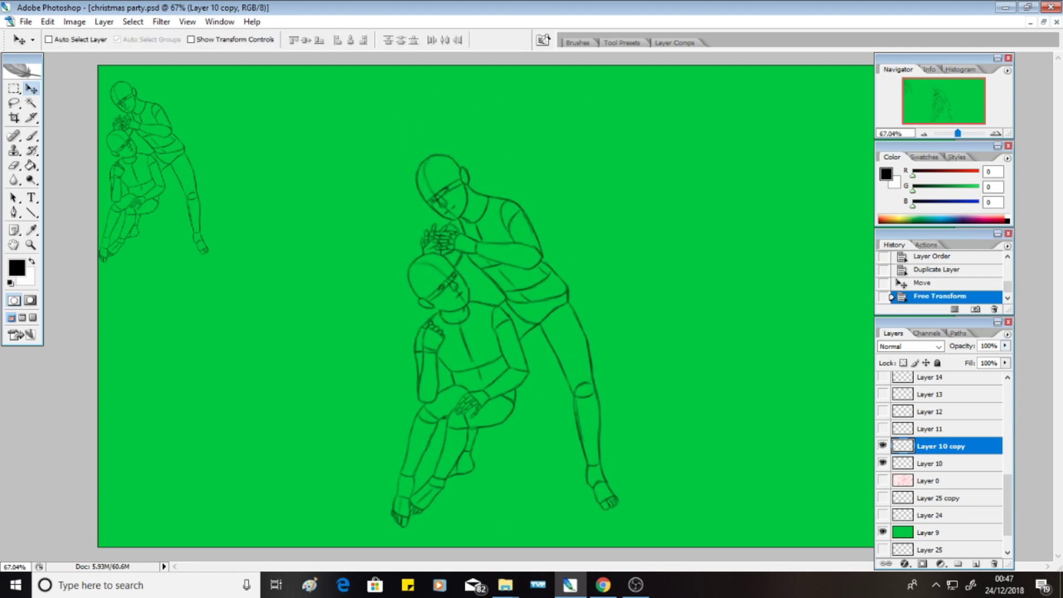
pyautogui.press('5')
pyautogui.press('3')
# Select the Brush, add a new blank layer, and zoom in to 300%.
pyautogui.press('b')
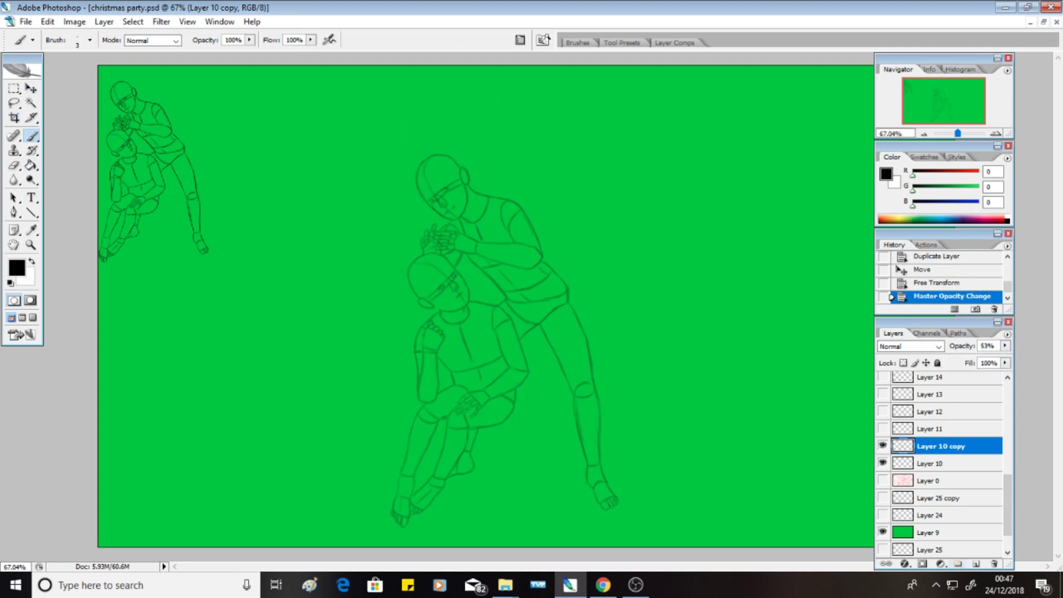
pyautogui.hotkey('ctrl', 'shift', 'alt', 'n')
pyautogui.hotkey('ctrl', '+')
pyautogui.hotkey('ctrl', '+')
pyautogui.hotkey('ctrl', '+')
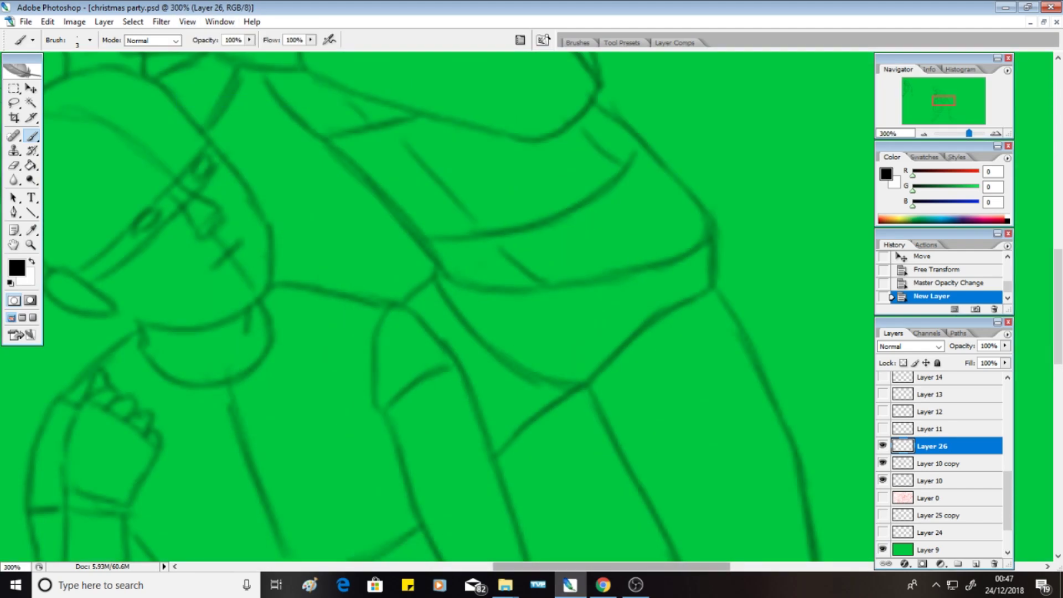
# Ink the eyelashes, upper eyelid, brow and first hair strokes near the ear.
pyautogui.hscroll(-5, 443, 304)
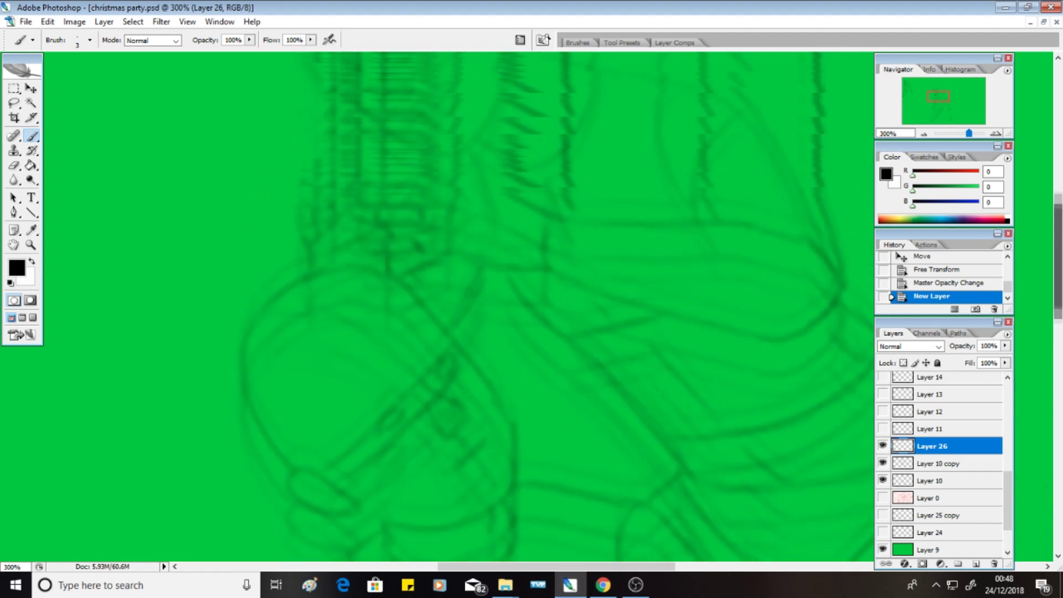
pyautogui.scroll(5, 443, 304)
pyautogui.click(390, 291)
pyautogui.moveTo(388, 292); pyautogui.dragTo(404, 291)
pyautogui.moveTo(402, 290); pyautogui.dragTo(414, 281)
pyautogui.moveTo(412, 280); pyautogui.dragTo(442, 320)
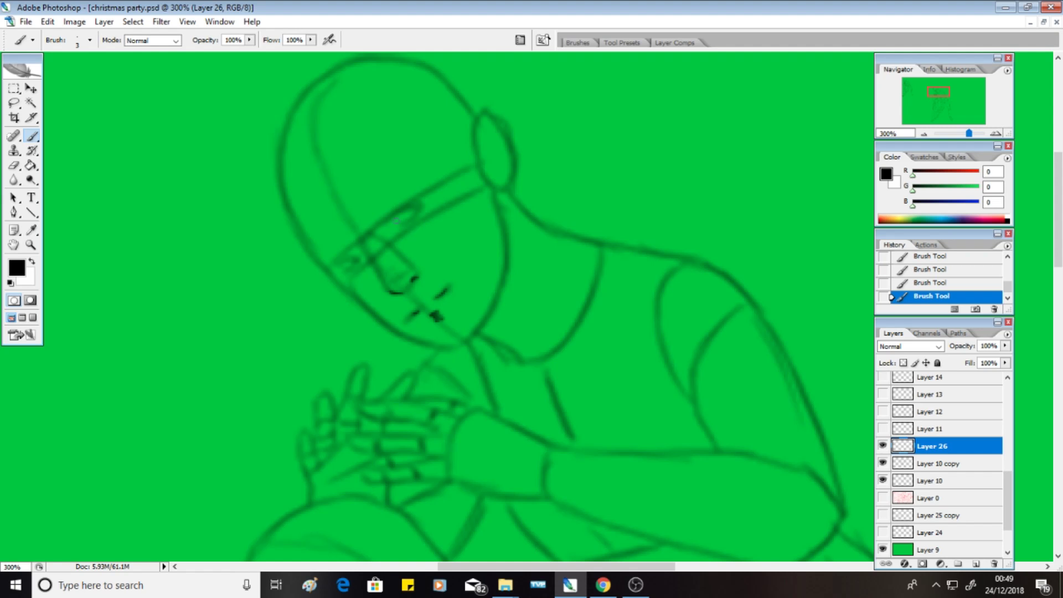
pyautogui.moveTo(401, 217)
pyautogui.mouseDown()
pyautogui.moveTo(423, 209)
pyautogui.moveTo(404, 203)
pyautogui.moveTo(429, 189)
pyautogui.mouseUp()
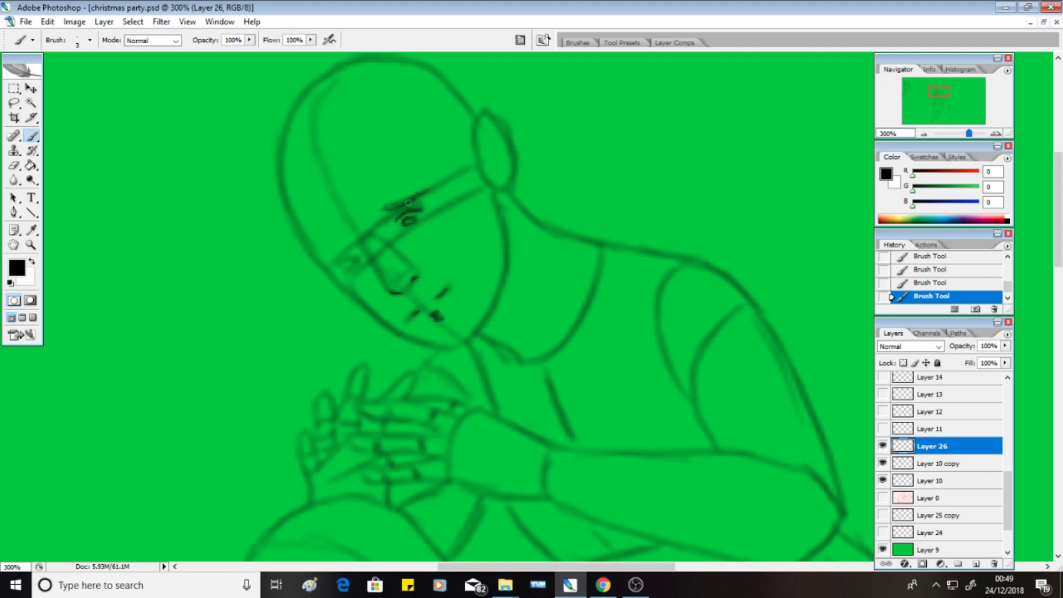
pyautogui.moveTo(330, 231)
pyautogui.mouseDown()
pyautogui.moveTo(362, 248)
pyautogui.moveTo(412, 247)
pyautogui.moveTo(347, 202)
pyautogui.moveTo(357, 208)
pyautogui.moveTo(413, 184)
pyautogui.mouseUp()
pyautogui.moveTo(410, 170)
pyautogui.mouseDown()
pyautogui.moveTo(429, 194)
pyautogui.moveTo(459, 186)
pyautogui.moveTo(521, 233)
pyautogui.mouseUp()
pyautogui.moveTo(457, 157)
pyautogui.mouseDown()
pyautogui.moveTo(501, 213)
pyautogui.moveTo(488, 194)
pyautogui.mouseUp()
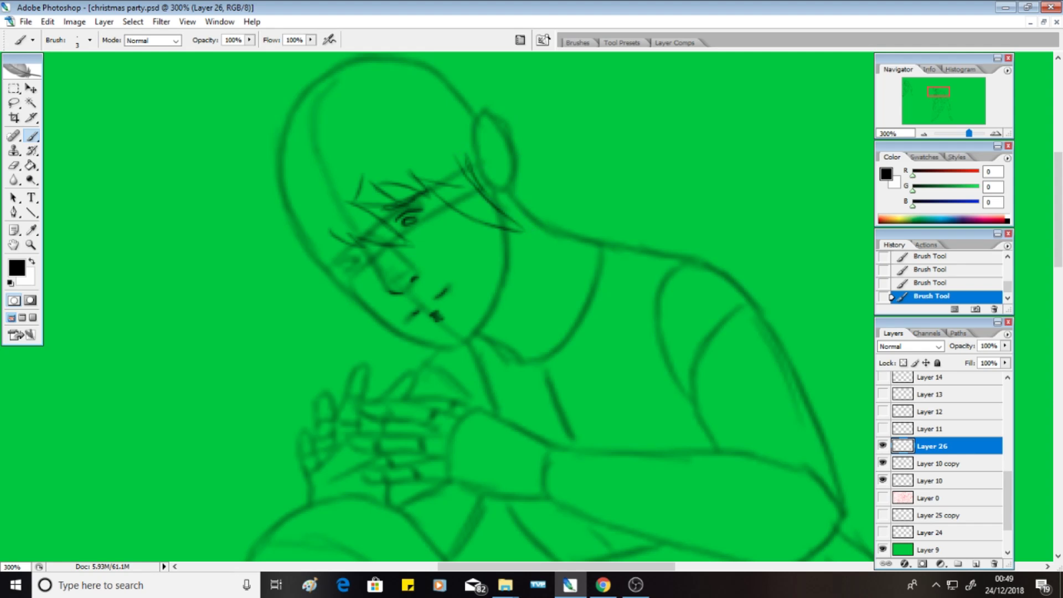
pyautogui.moveTo(464, 133); pyautogui.dragTo(524, 136)
pyautogui.moveTo(465, 161); pyautogui.dragTo(513, 141)
# Erase stray strokes over the eye with a smaller eraser, then return to the brush.
pyautogui.press('e')
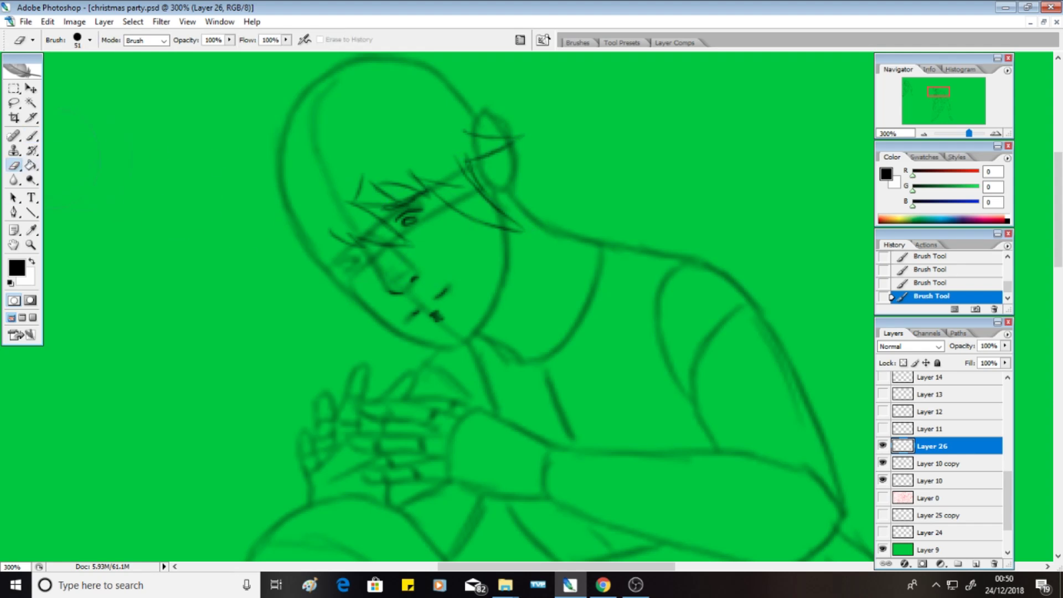
pyautogui.click(89, 40)
pyautogui.moveTo(421, 213)
pyautogui.mouseDown()
pyautogui.moveTo(396, 219)
pyautogui.moveTo(424, 189)
pyautogui.mouseUp()
pyautogui.press('b')
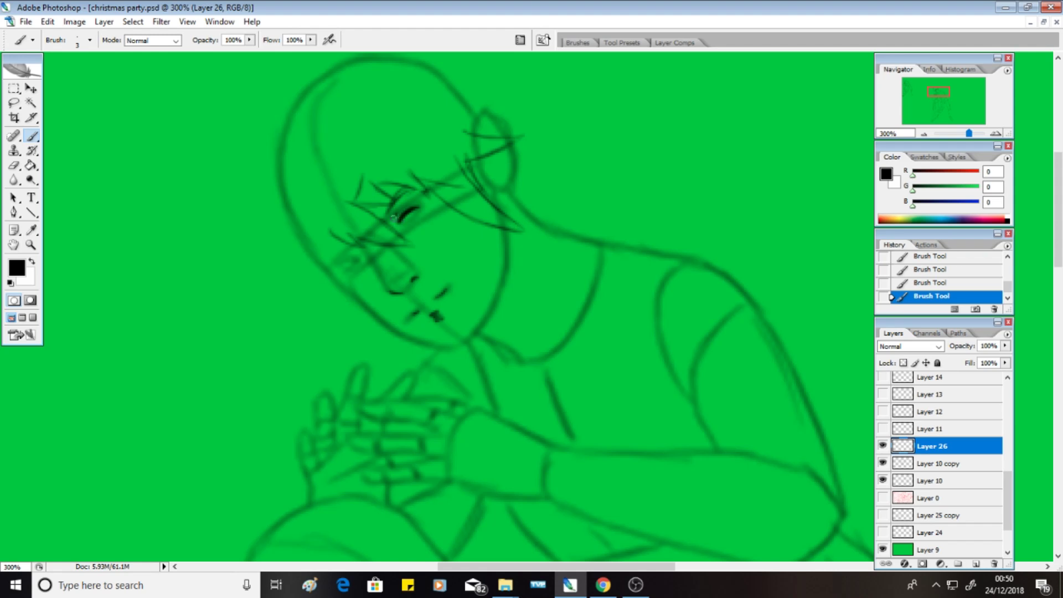
# Ink hair strands on the head's left edge, the forehead arc and zigzag spikes on top.
pyautogui.scroll(3, 455, 305)
pyautogui.moveTo(277, 292)
pyautogui.mouseDown()
pyautogui.moveTo(260, 266)
pyautogui.moveTo(264, 213)
pyautogui.mouseUp()
pyautogui.moveTo(258, 315); pyautogui.dragTo(300, 342)
pyautogui.moveTo(256, 308); pyautogui.dragTo(287, 303)
pyautogui.moveTo(267, 245)
pyautogui.mouseDown()
pyautogui.moveTo(310, 259)
pyautogui.moveTo(299, 228)
pyautogui.mouseUp()
pyautogui.moveTo(289, 205); pyautogui.dragTo(344, 222)
pyautogui.moveTo(310, 344)
pyautogui.mouseDown()
pyautogui.moveTo(410, 232)
pyautogui.moveTo(487, 216)
pyautogui.mouseUp()
pyautogui.moveTo(348, 222)
pyautogui.mouseDown()
pyautogui.moveTo(403, 184)
pyautogui.moveTo(457, 172)
pyautogui.moveTo(501, 224)
pyautogui.mouseUp()
# Add short hair strands on the head's right side and zigzag spikes at the top left.
pyautogui.moveTo(502, 295); pyautogui.dragTo(537, 306)
pyautogui.moveTo(522, 285); pyautogui.dragTo(551, 318)
pyautogui.moveTo(503, 253); pyautogui.dragTo(540, 288)
pyautogui.moveTo(520, 232); pyautogui.dragTo(524, 265)
pyautogui.moveTo(264, 216)
pyautogui.mouseDown()
pyautogui.moveTo(300, 105)
pyautogui.moveTo(312, 138)
pyautogui.moveTo(404, 75)
pyautogui.moveTo(415, 148)
pyautogui.mouseUp()
pyautogui.moveTo(397, 107); pyautogui.dragTo(370, 146)
pyautogui.scroll(3, 421, 166)
pyautogui.moveTo(439, 166)
pyautogui.mouseDown()
pyautogui.moveTo(414, 169)
pyautogui.moveTo(482, 185)
pyautogui.moveTo(500, 218)
pyautogui.moveTo(503, 261)
pyautogui.mouseUp()
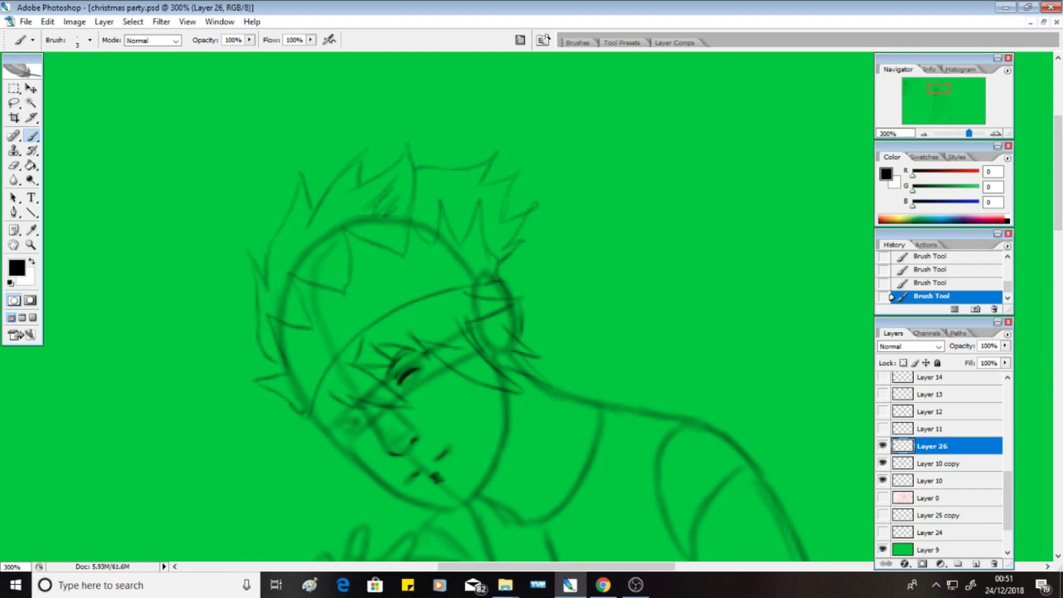
pyautogui.scroll(-5, 421, 304)
# Draw face-framing strands and both closed eyes, then hide the sketch to check the ink.
pyautogui.moveTo(323, 293)
pyautogui.mouseDown()
pyautogui.moveTo(336, 325)
pyautogui.moveTo(368, 332)
pyautogui.mouseUp()
pyautogui.moveTo(334, 231)
pyautogui.mouseDown()
pyautogui.moveTo(330, 265)
pyautogui.moveTo(365, 315)
pyautogui.moveTo(459, 358)
pyautogui.moveTo(483, 332)
pyautogui.moveTo(503, 244)
pyautogui.mouseUp()
pyautogui.moveTo(442, 227)
pyautogui.mouseDown()
pyautogui.moveTo(454, 257)
pyautogui.moveTo(469, 258)
pyautogui.moveTo(466, 221)
pyautogui.moveTo(472, 247)
pyautogui.mouseUp()
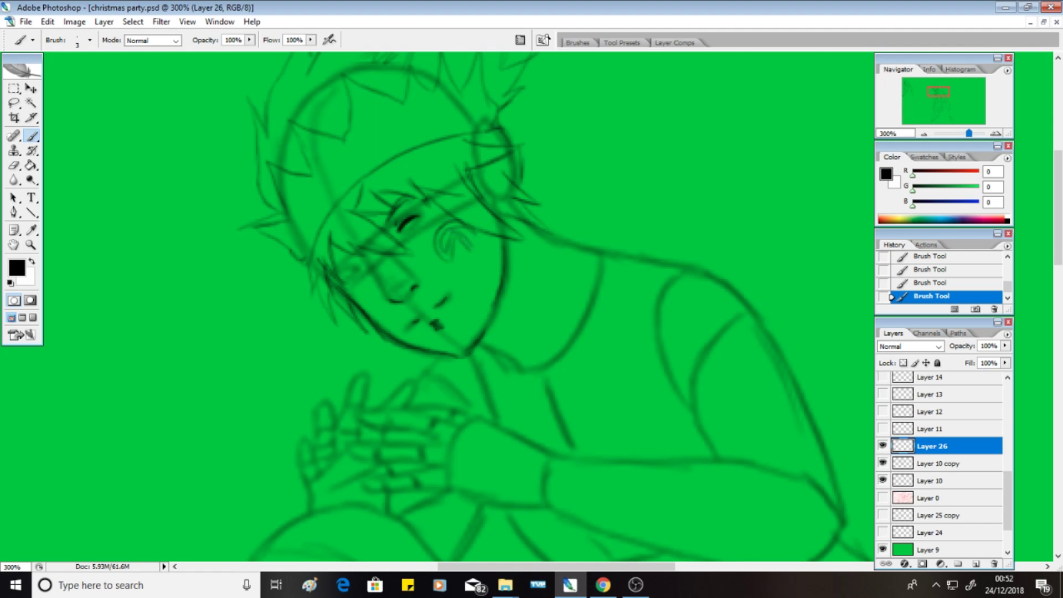
pyautogui.moveTo(343, 279)
pyautogui.mouseDown()
pyautogui.moveTo(364, 265)
pyautogui.moveTo(360, 252)
pyautogui.moveTo(355, 294)
pyautogui.mouseUp()
pyautogui.moveTo(367, 284); pyautogui.dragTo(373, 293)
pyautogui.moveTo(419, 247); pyautogui.dragTo(435, 231)
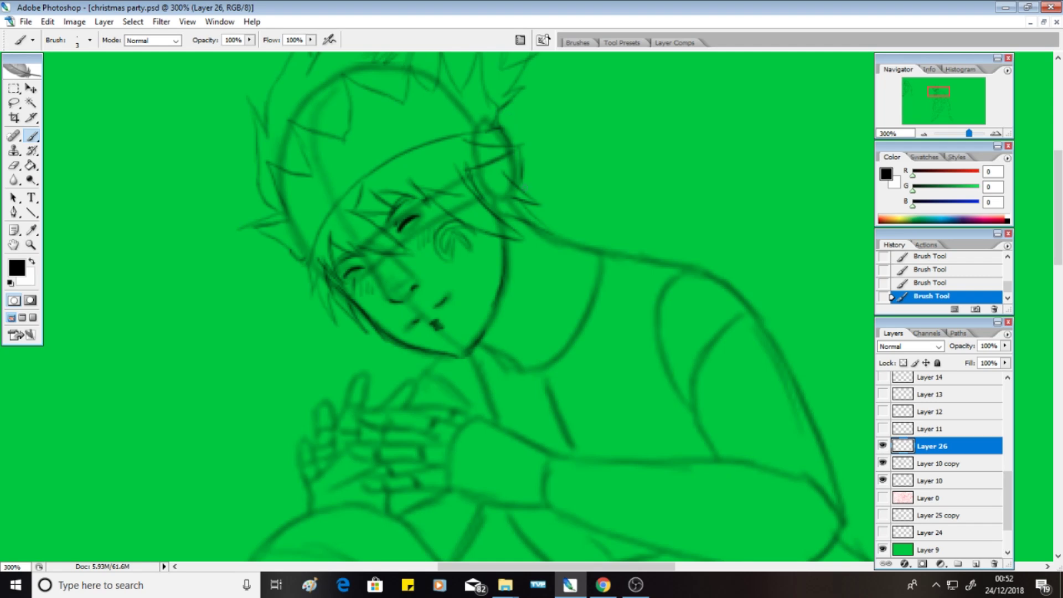
pyautogui.click(883, 463)
# Show the Layer 10 copy sketch again and ink the collar lines and a stronger shoulder line.
pyautogui.scroll(3, 388, 277)
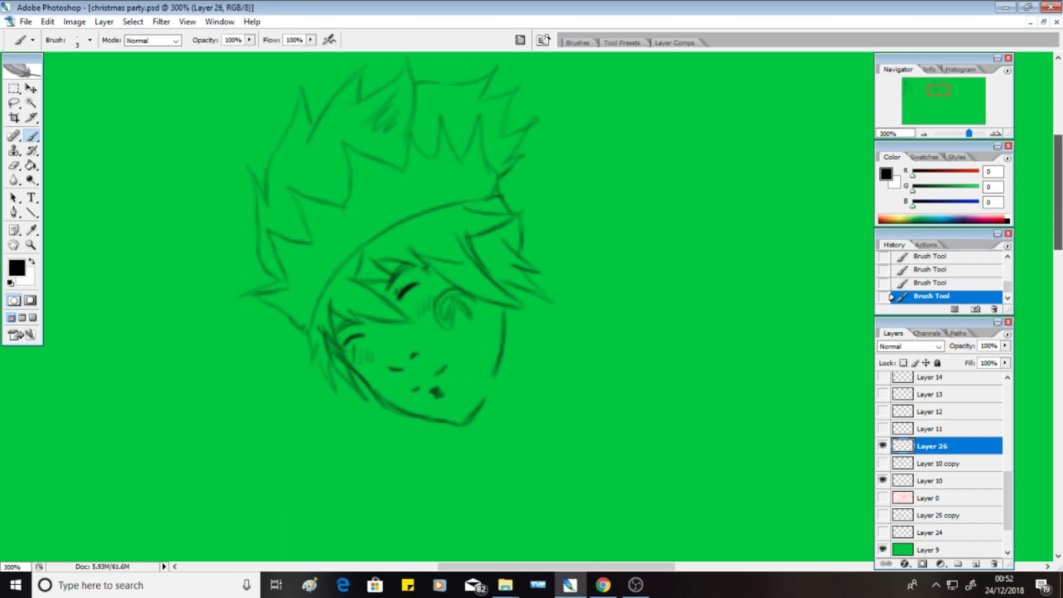
pyautogui.click(883, 463)
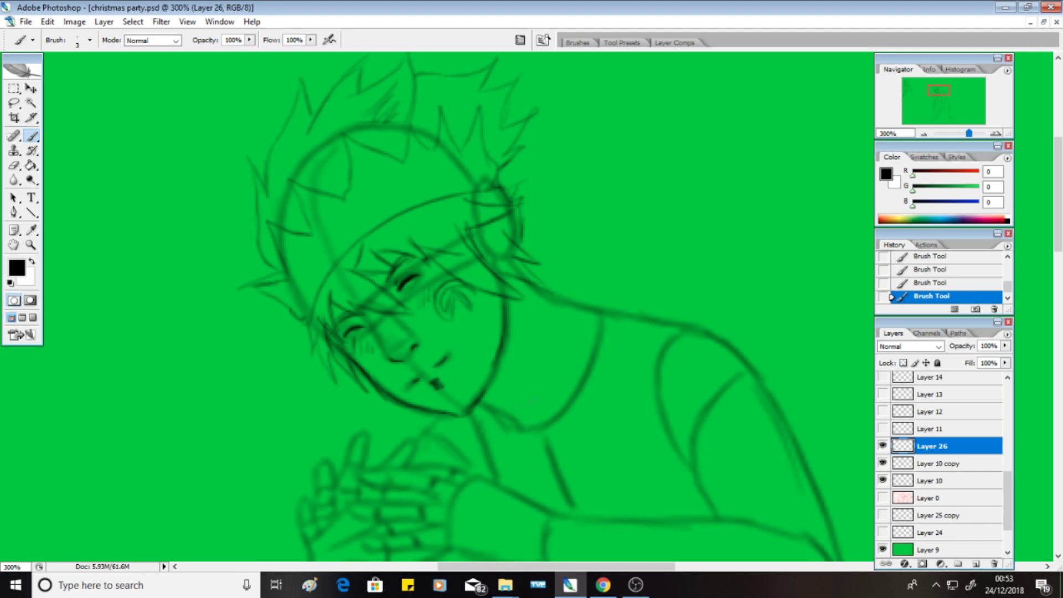
pyautogui.moveTo(481, 398)
pyautogui.mouseDown()
pyautogui.moveTo(530, 430)
pyautogui.moveTo(554, 475)
pyautogui.moveTo(609, 317)
pyautogui.moveTo(672, 264)
pyautogui.moveTo(742, 272)
pyautogui.moveTo(745, 310)
pyautogui.mouseUp()
pyautogui.moveTo(554, 475); pyautogui.dragTo(593, 391)
pyautogui.moveTo(524, 281)
pyautogui.mouseDown()
pyautogui.moveTo(582, 327)
pyautogui.moveTo(607, 319)
pyautogui.mouseUp()
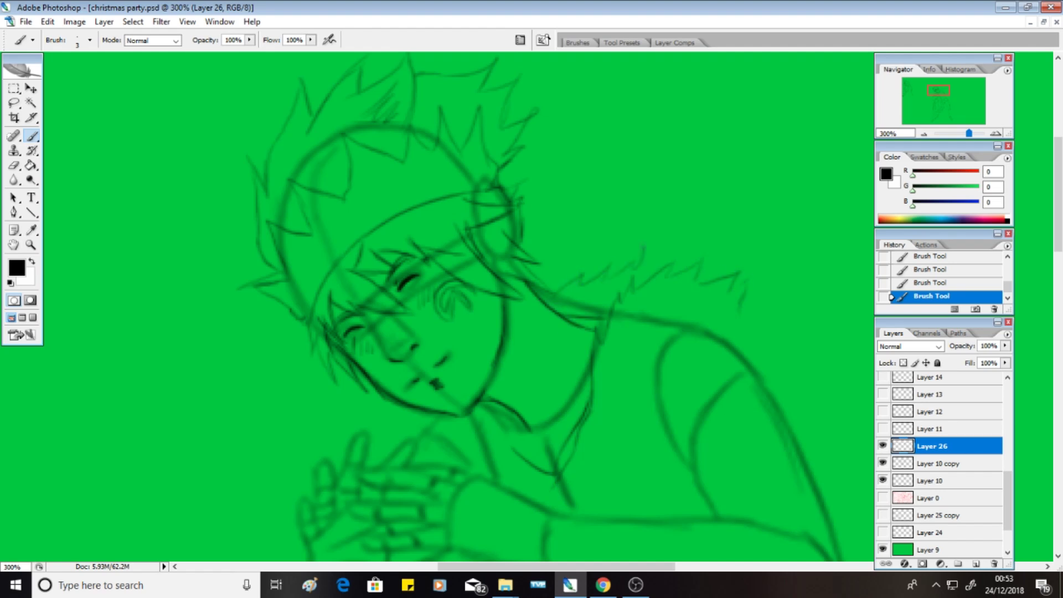
pyautogui.scroll(-3, 503, 270)
pyautogui.moveTo(389, 236)
pyautogui.mouseDown()
pyautogui.moveTo(420, 232)
pyautogui.moveTo(551, 288)
pyautogui.mouseUp()
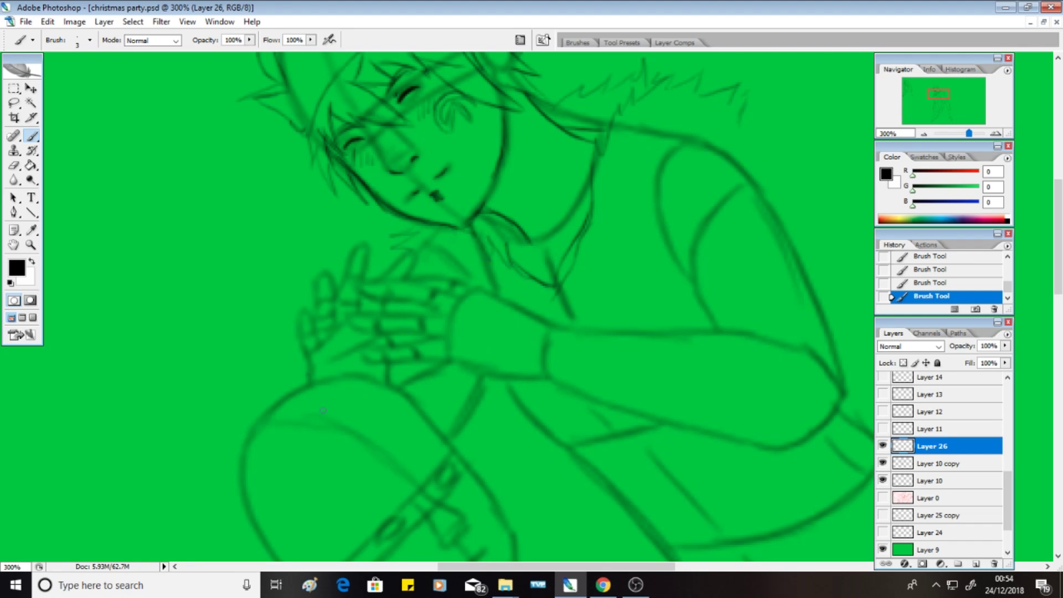
pyautogui.scroll(-3, 555, 306)
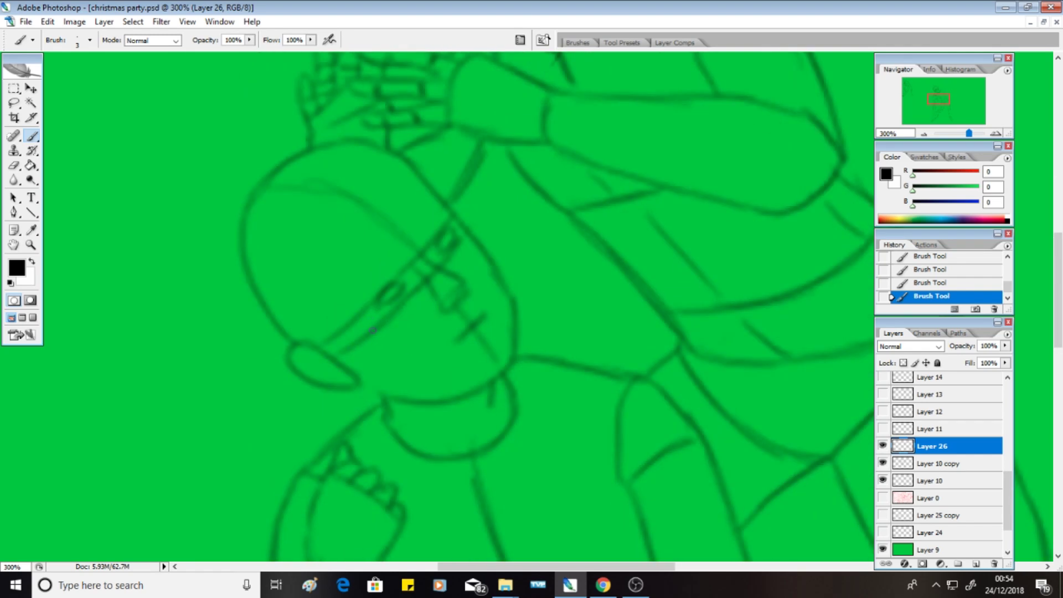
# Ink the lower figure's two eyes, nostril, nose curve and eyebrow.
pyautogui.moveTo(382, 300); pyautogui.dragTo(401, 284)
pyautogui.moveTo(436, 243)
pyautogui.mouseDown()
pyautogui.moveTo(450, 233)
pyautogui.moveTo(456, 247)
pyautogui.moveTo(439, 249)
pyautogui.mouseUp()
pyautogui.moveTo(450, 301); pyautogui.dragTo(455, 297)
pyautogui.moveTo(454, 275); pyautogui.dragTo(466, 287)
pyautogui.moveTo(382, 260)
pyautogui.mouseDown()
pyautogui.moveTo(360, 268)
pyautogui.moveTo(399, 256)
pyautogui.moveTo(439, 204)
pyautogui.mouseUp()
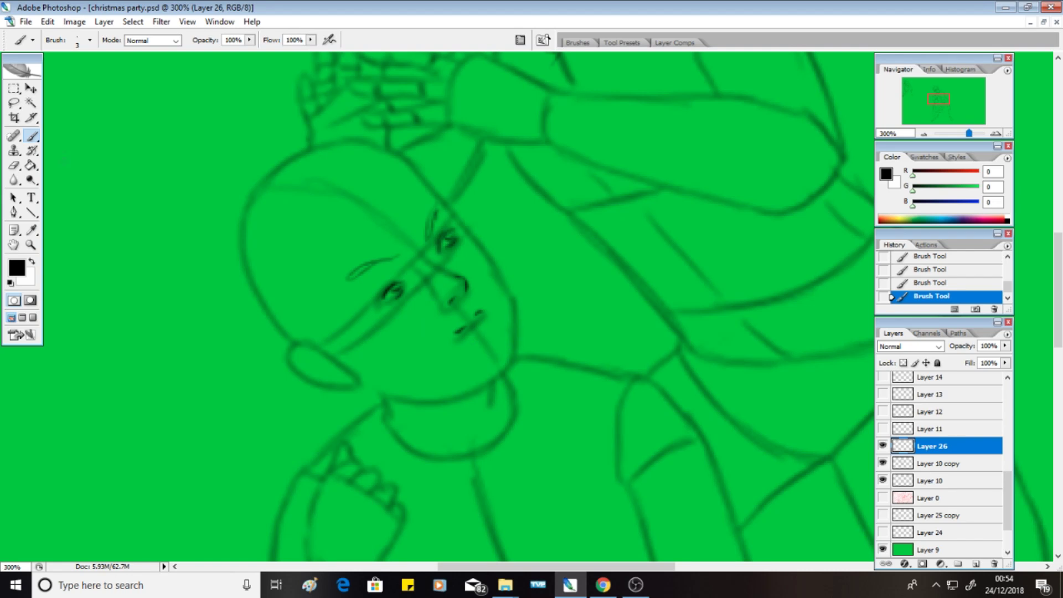
# Erase and redraw the mouth, then hatch around the eyebrow and eye.
pyautogui.press('e')
pyautogui.moveTo(466, 325); pyautogui.dragTo(453, 334)
pyautogui.moveTo(481, 319)
pyautogui.mouseDown()
pyautogui.moveTo(464, 334)
pyautogui.moveTo(489, 350)
pyautogui.mouseUp()
pyautogui.moveTo(371, 254)
pyautogui.mouseDown()
pyautogui.moveTo(427, 281)
pyautogui.moveTo(474, 275)
pyautogui.mouseUp()
pyautogui.moveTo(407, 222); pyautogui.dragTo(466, 270)
pyautogui.moveTo(396, 239); pyautogui.dragTo(429, 254)
# Ink the chin and jawline, refine the eyebrow and eye, and draw the jaw-to-neck line.
pyautogui.moveTo(450, 360); pyautogui.dragTo(434, 399)
pyautogui.moveTo(447, 398)
pyautogui.mouseDown()
pyautogui.moveTo(501, 377)
pyautogui.moveTo(509, 304)
pyautogui.mouseUp()
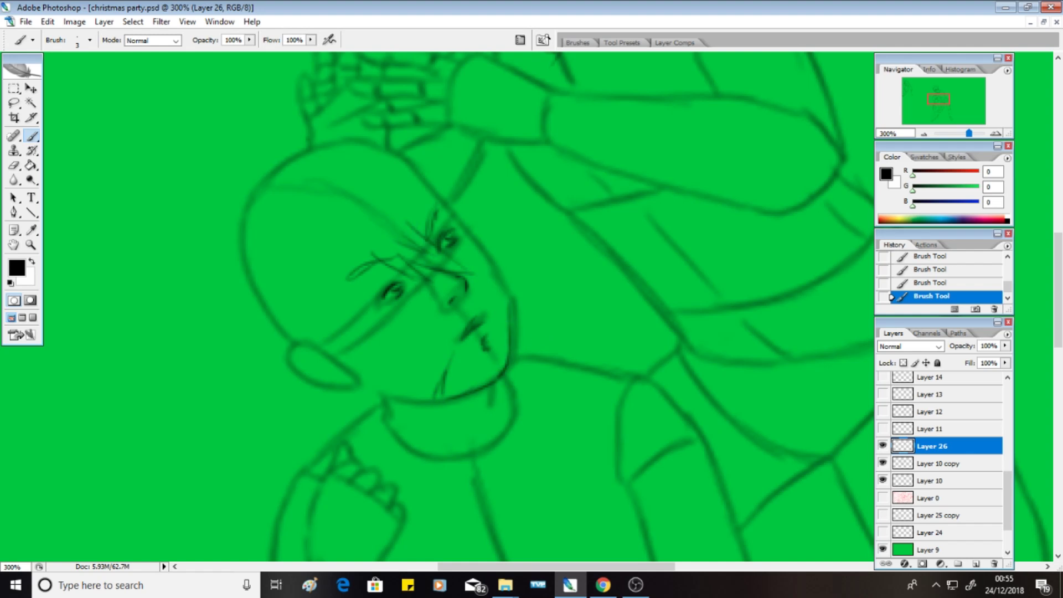
pyautogui.moveTo(364, 257); pyautogui.dragTo(355, 283)
pyautogui.moveTo(379, 240); pyautogui.dragTo(370, 285)
pyautogui.moveTo(360, 260); pyautogui.dragTo(382, 289)
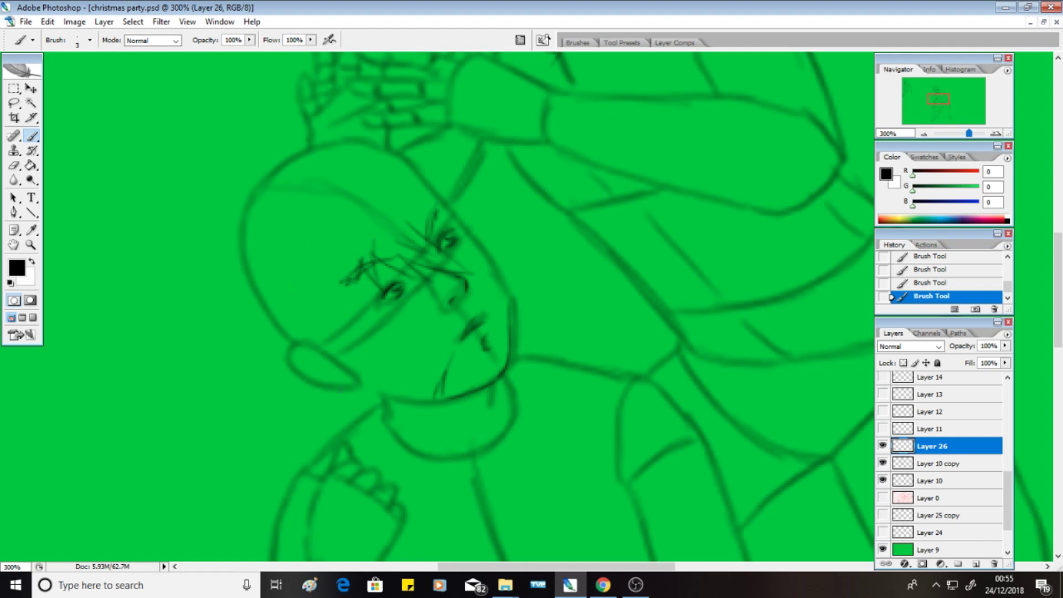
pyautogui.moveTo(302, 382)
pyautogui.mouseDown()
pyautogui.moveTo(467, 455)
pyautogui.moveTo(421, 481)
pyautogui.moveTo(487, 457)
pyautogui.mouseUp()
# Draw the bow at the neck, a detailed bell beneath it, and a hand with fingers.
pyautogui.moveTo(426, 493)
pyautogui.mouseDown()
pyautogui.moveTo(499, 443)
pyautogui.moveTo(511, 515)
pyautogui.moveTo(571, 499)
pyautogui.mouseUp()
pyautogui.moveTo(497, 455)
pyautogui.mouseDown()
pyautogui.moveTo(549, 462)
pyautogui.moveTo(572, 493)
pyautogui.moveTo(554, 485)
pyautogui.mouseUp()
pyautogui.moveTo(536, 518); pyautogui.dragTo(549, 509)
pyautogui.moveTo(279, 379)
pyautogui.mouseDown()
pyautogui.moveTo(260, 449)
pyautogui.moveTo(264, 495)
pyautogui.mouseUp()
pyautogui.moveTo(261, 452); pyautogui.dragTo(306, 460)
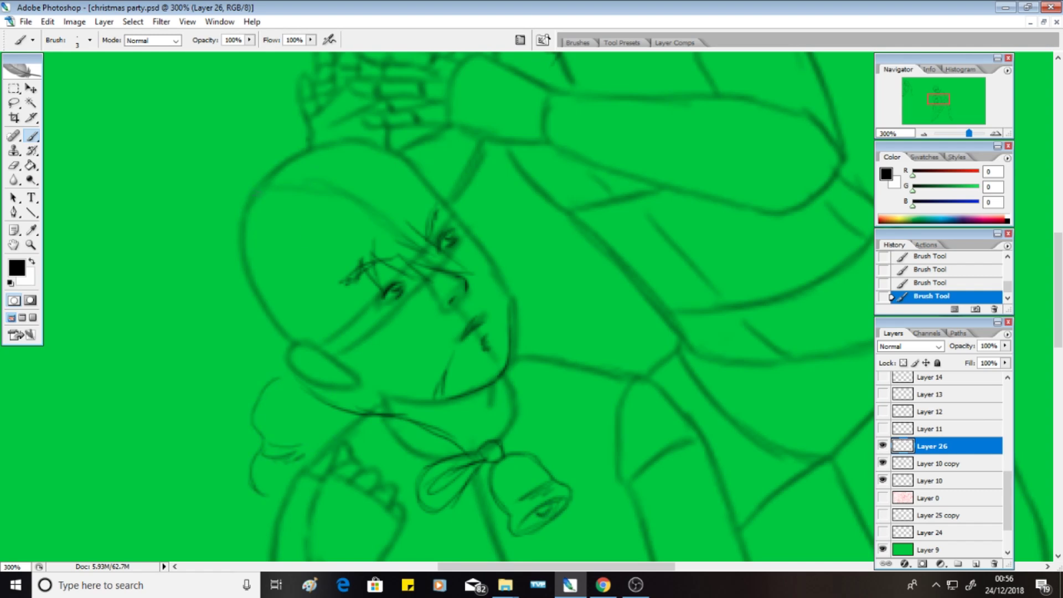
# Ink zigzag and curved hair strands up the left side of the head.
pyautogui.scroll(3, 554, 305)
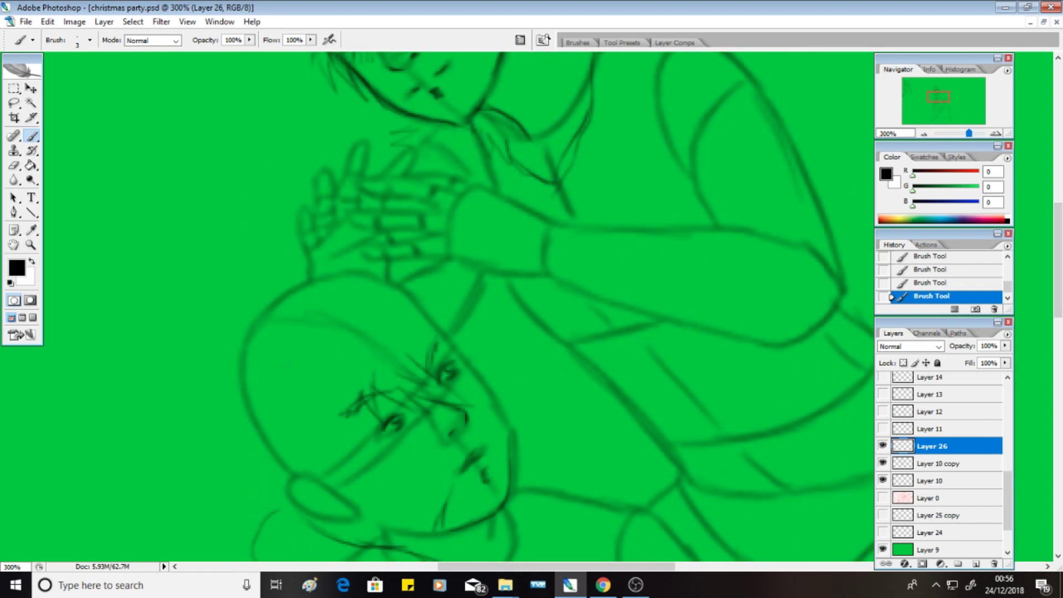
pyautogui.moveTo(217, 440)
pyautogui.mouseDown()
pyautogui.moveTo(333, 327)
pyautogui.moveTo(359, 241)
pyautogui.mouseUp()
pyautogui.moveTo(314, 423)
pyautogui.mouseDown()
pyautogui.moveTo(297, 466)
pyautogui.moveTo(397, 297)
pyautogui.mouseUp()
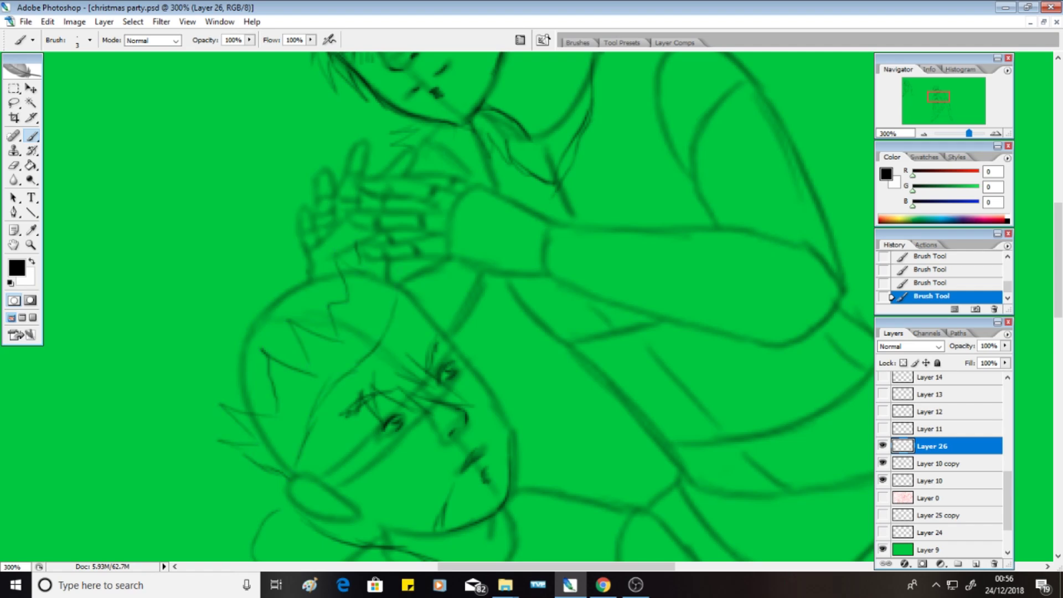
pyautogui.moveTo(273, 333)
pyautogui.mouseDown()
pyautogui.moveTo(250, 291)
pyautogui.moveTo(251, 255)
pyautogui.moveTo(347, 255)
pyautogui.mouseUp()
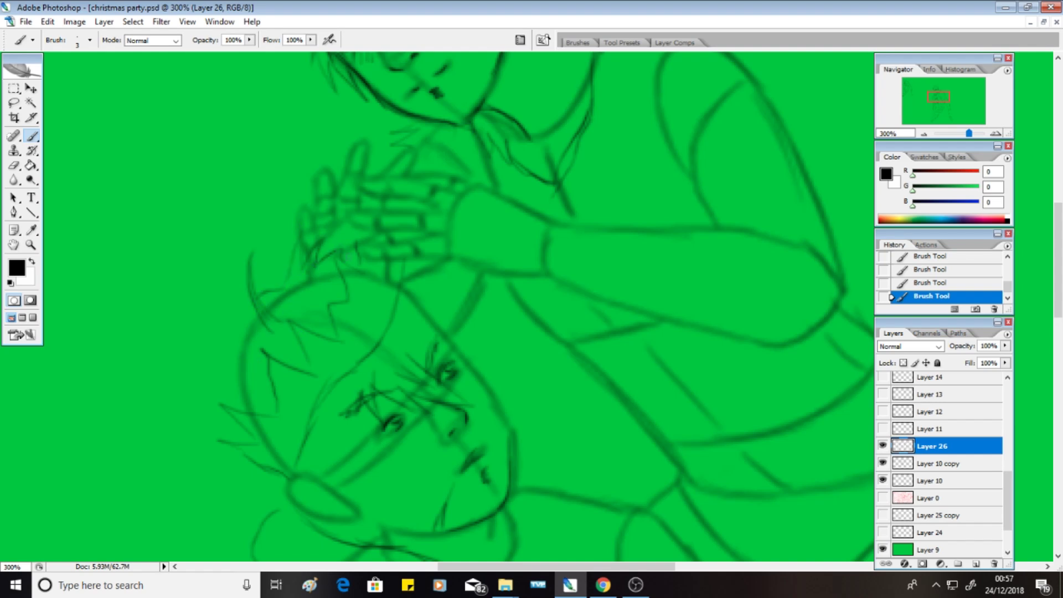
pyautogui.moveTo(252, 303); pyautogui.dragTo(196, 344)
pyautogui.moveTo(224, 385); pyautogui.dragTo(230, 443)
# Draw fringe strands falling between the eyes and over the lower face.
pyautogui.moveTo(363, 385); pyautogui.dragTo(357, 465)
pyautogui.moveTo(384, 426); pyautogui.dragTo(347, 473)
pyautogui.moveTo(327, 425); pyautogui.dragTo(327, 489)
pyautogui.moveTo(360, 417); pyautogui.dragTo(337, 498)
pyautogui.moveTo(384, 490)
pyautogui.mouseDown()
pyautogui.moveTo(358, 504)
pyautogui.moveTo(331, 547)
pyautogui.mouseUp()
pyautogui.moveTo(330, 490); pyautogui.dragTo(324, 514)
pyautogui.moveTo(328, 465); pyautogui.dragTo(293, 512)
pyautogui.moveTo(331, 478); pyautogui.dragTo(322, 511)
pyautogui.moveTo(386, 435); pyautogui.dragTo(374, 462)
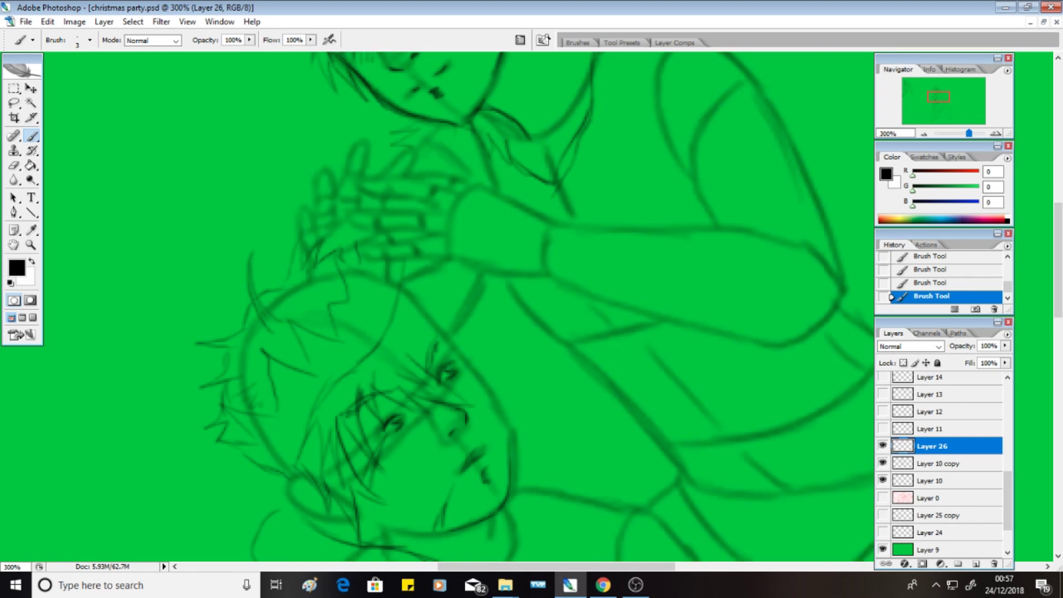
# Ink the jaw line, short hair strokes at the head top and the face's right side.
pyautogui.scroll(-3, 462, 396)
pyautogui.moveTo(304, 368); pyautogui.dragTo(352, 377)
pyautogui.moveTo(397, 209); pyautogui.dragTo(388, 169)
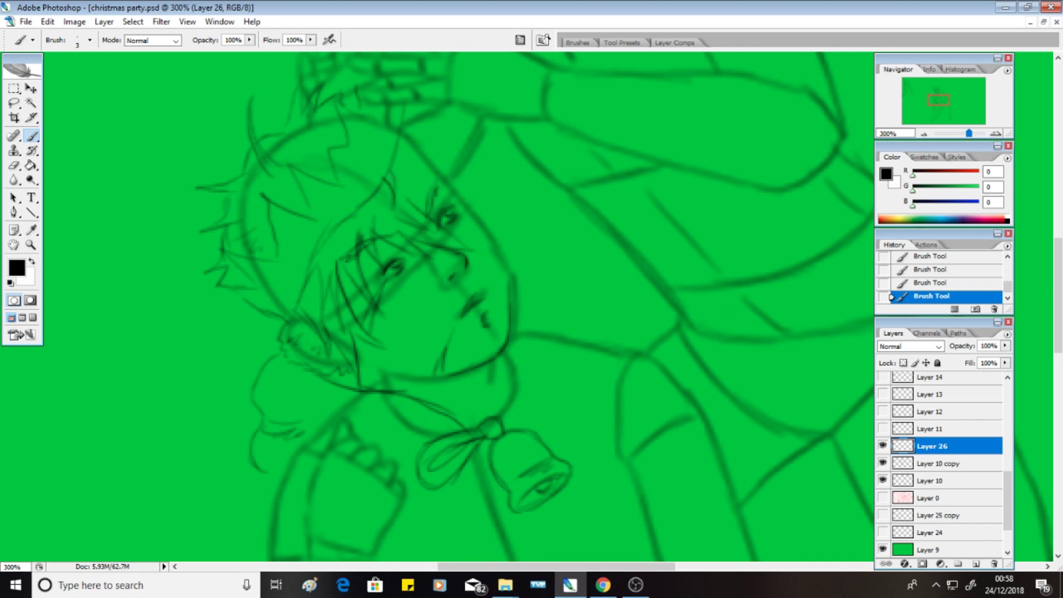
pyautogui.moveTo(476, 161)
pyautogui.mouseDown()
pyautogui.moveTo(449, 176)
pyautogui.moveTo(487, 213)
pyautogui.moveTo(489, 284)
pyautogui.mouseUp()
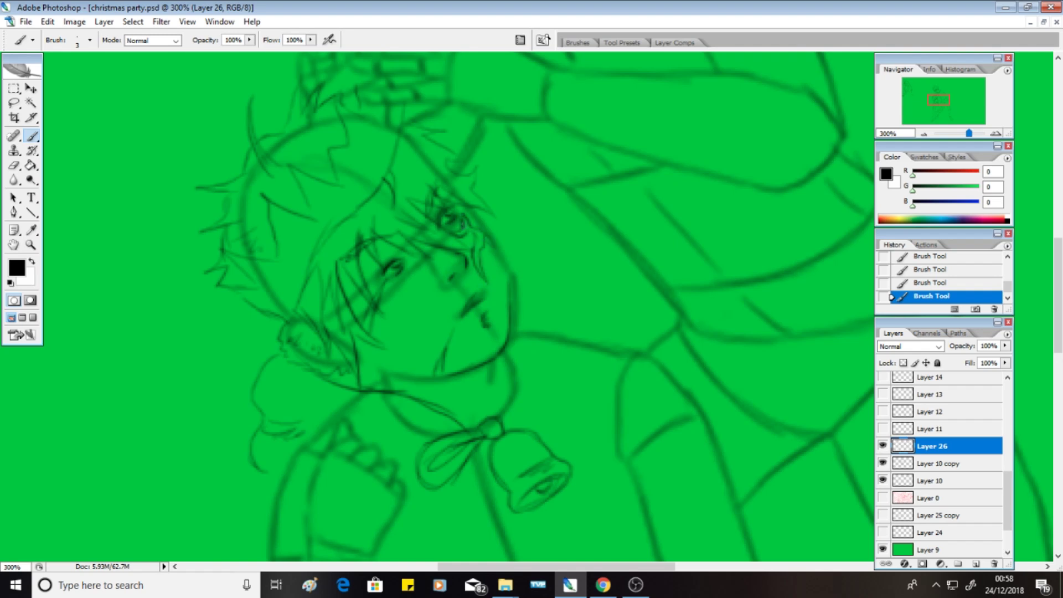
pyautogui.moveTo(466, 207); pyautogui.dragTo(508, 289)
pyautogui.scroll(-5, 443, 305)
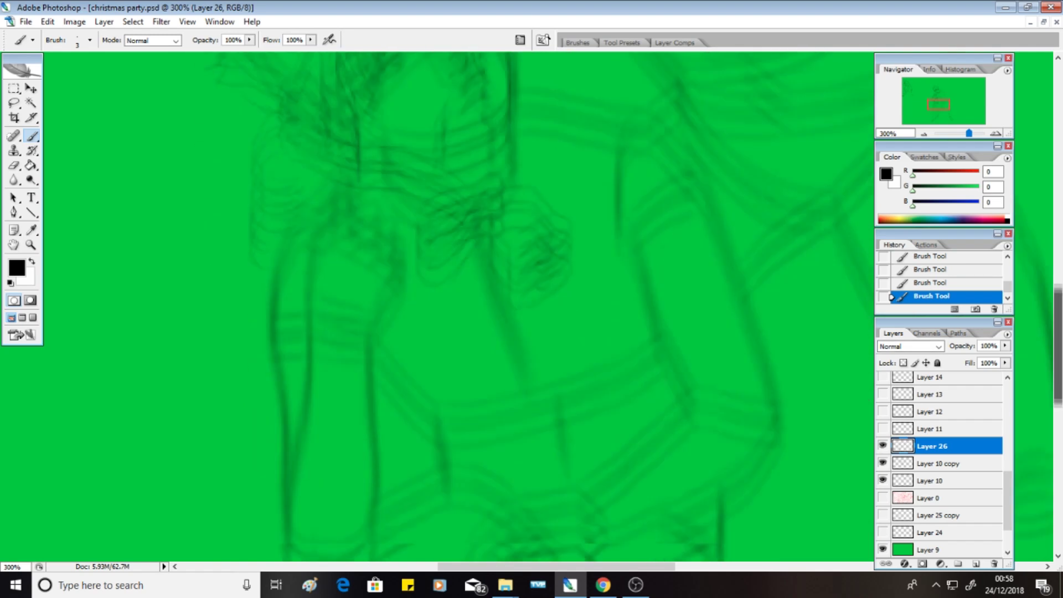
# Erase stray strokes, then ink two lines near the collar with the brush.
pyautogui.scroll(-5, 443, 304)
pyautogui.moveTo(258, 248)
pyautogui.mouseDown()
pyautogui.moveTo(354, 146)
pyautogui.moveTo(302, 202)
pyautogui.moveTo(328, 195)
pyautogui.mouseUp()
pyautogui.press('e')
pyautogui.click(32, 135)
pyautogui.moveTo(261, 224); pyautogui.dragTo(297, 199)
pyautogui.moveTo(353, 171); pyautogui.dragTo(426, 169)
# Draw the bow knot and loop, the ribbon tails, and the left arm with fold lines.
pyautogui.moveTo(495, 103)
pyautogui.mouseDown()
pyautogui.moveTo(486, 154)
pyautogui.moveTo(537, 147)
pyautogui.moveTo(557, 166)
pyautogui.moveTo(507, 173)
pyautogui.moveTo(474, 286)
pyautogui.moveTo(493, 323)
pyautogui.mouseUp()
pyautogui.moveTo(493, 320); pyautogui.dragTo(480, 234)
pyautogui.moveTo(485, 191); pyautogui.dragTo(481, 236)
pyautogui.moveTo(499, 239)
pyautogui.mouseDown()
pyautogui.moveTo(517, 302)
pyautogui.moveTo(509, 250)
pyautogui.mouseUp()
pyautogui.moveTo(270, 236)
pyautogui.mouseDown()
pyautogui.moveTo(264, 360)
pyautogui.moveTo(288, 532)
pyautogui.moveTo(374, 518)
pyautogui.moveTo(388, 232)
pyautogui.moveTo(296, 271)
pyautogui.moveTo(283, 427)
pyautogui.moveTo(309, 517)
pyautogui.mouseUp()
pyautogui.moveTo(307, 371); pyautogui.dragTo(311, 437)
pyautogui.moveTo(386, 377)
pyautogui.mouseDown()
pyautogui.moveTo(427, 446)
pyautogui.moveTo(441, 332)
pyautogui.moveTo(507, 294)
pyautogui.moveTo(661, 413)
pyautogui.mouseUp()
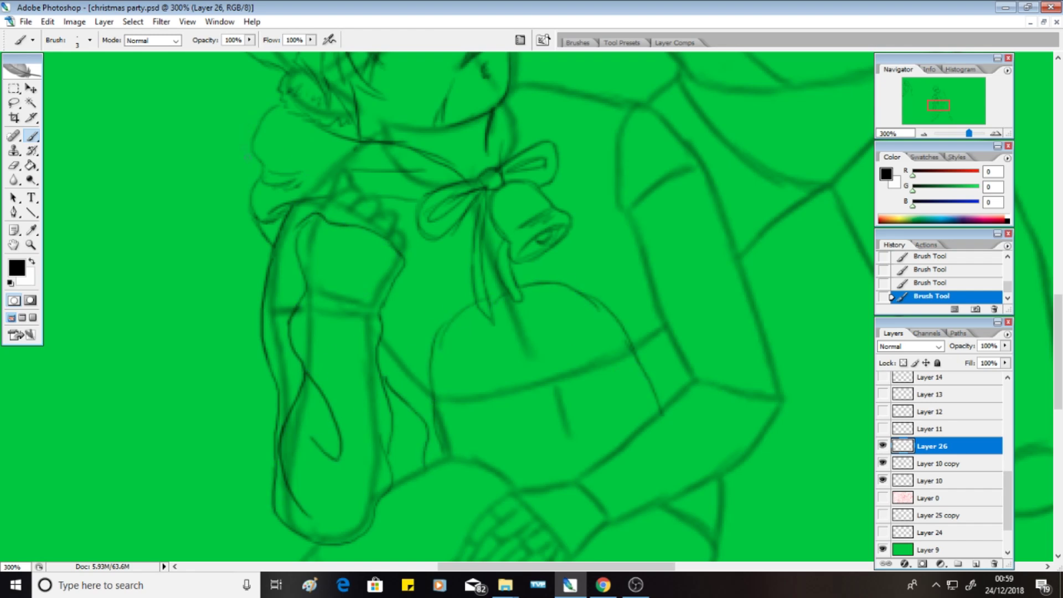
# Draw, erase and redraw the pointed collar tip left of the head.
pyautogui.moveTo(244, 145); pyautogui.dragTo(204, 154)
pyautogui.moveTo(209, 155)
pyautogui.mouseDown()
pyautogui.moveTo(254, 172)
pyautogui.moveTo(194, 163)
pyautogui.mouseUp()
pyautogui.press('e')
pyautogui.press('b')
pyautogui.click(251, 147)
pyautogui.moveTo(195, 162); pyautogui.dragTo(254, 178)
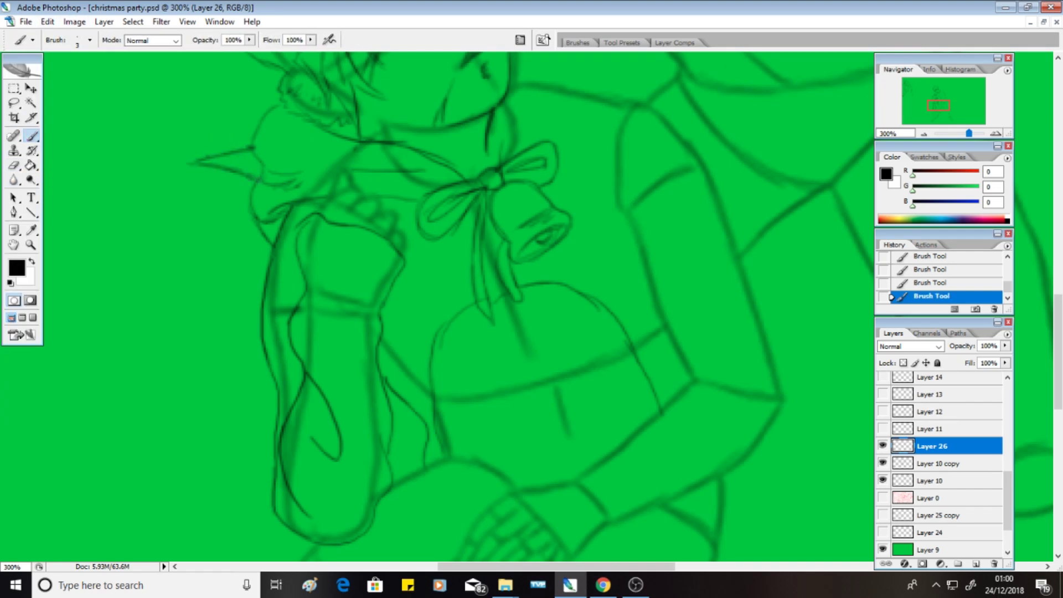
# Ink the neck and collar lines below the bow.
pyautogui.scroll(5, 531, 306)
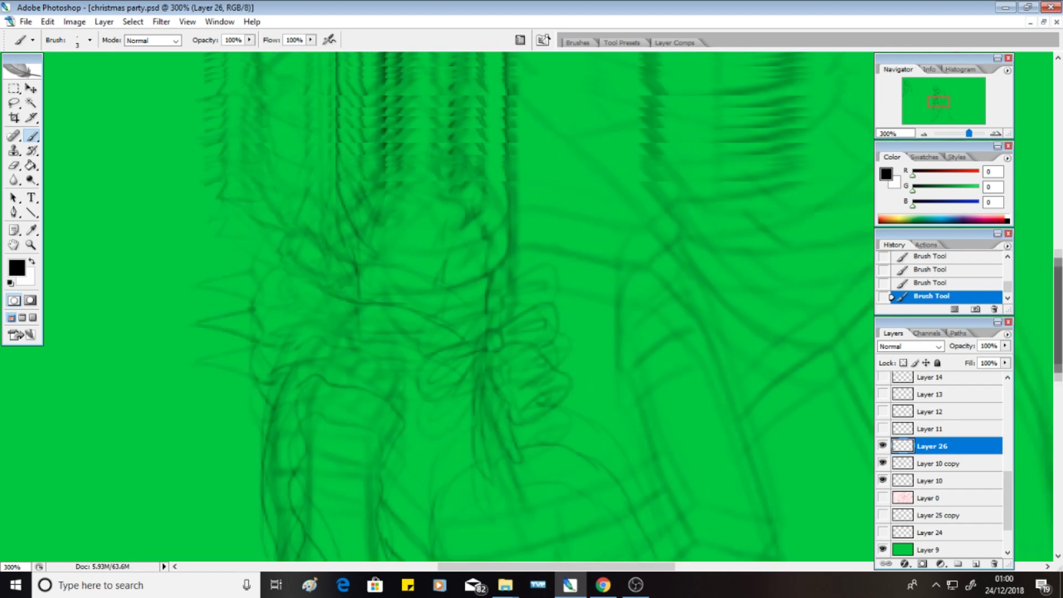
pyautogui.moveTo(512, 335); pyautogui.dragTo(506, 385)
pyautogui.moveTo(515, 285); pyautogui.dragTo(584, 404)
pyautogui.moveTo(557, 311); pyautogui.dragTo(546, 366)
pyautogui.moveTo(599, 316)
pyautogui.mouseDown()
pyautogui.moveTo(671, 346)
pyautogui.moveTo(717, 405)
pyautogui.mouseUp()
pyautogui.scroll(-6, 530, 306)
pyautogui.moveTo(606, 176)
pyautogui.mouseDown()
pyautogui.moveTo(652, 249)
pyautogui.moveTo(677, 352)
pyautogui.mouseUp()
# Ink the torso's lower edge, the cuff and the right side of the torso.
pyautogui.moveTo(748, 347)
pyautogui.mouseDown()
pyautogui.moveTo(653, 370)
pyautogui.moveTo(585, 431)
pyautogui.moveTo(510, 443)
pyautogui.mouseUp()
pyautogui.moveTo(509, 446)
pyautogui.mouseDown()
pyautogui.moveTo(580, 521)
pyautogui.moveTo(571, 523)
pyautogui.moveTo(785, 340)
pyautogui.mouseUp()
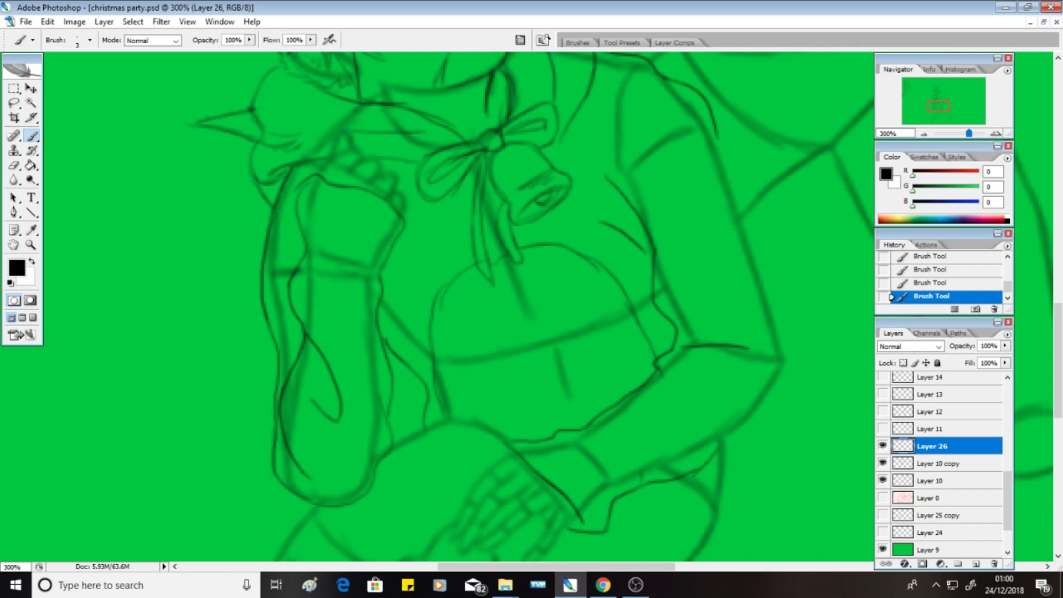
pyautogui.moveTo(716, 136); pyautogui.dragTo(786, 349)
pyautogui.moveTo(743, 266); pyautogui.dragTo(695, 313)
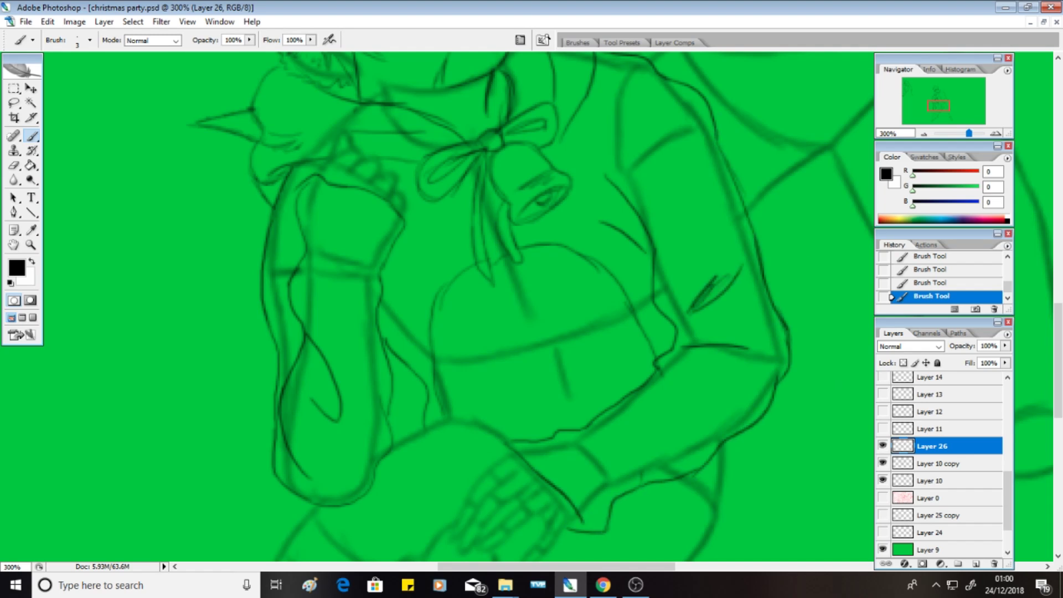
pyautogui.scroll(-5, 554, 288)
pyautogui.moveTo(510, 209)
pyautogui.mouseDown()
pyautogui.moveTo(452, 292)
pyautogui.moveTo(509, 242)
pyautogui.moveTo(462, 310)
pyautogui.moveTo(521, 263)
pyautogui.moveTo(487, 306)
pyautogui.moveTo(539, 280)
pyautogui.moveTo(530, 330)
pyautogui.mouseUp()
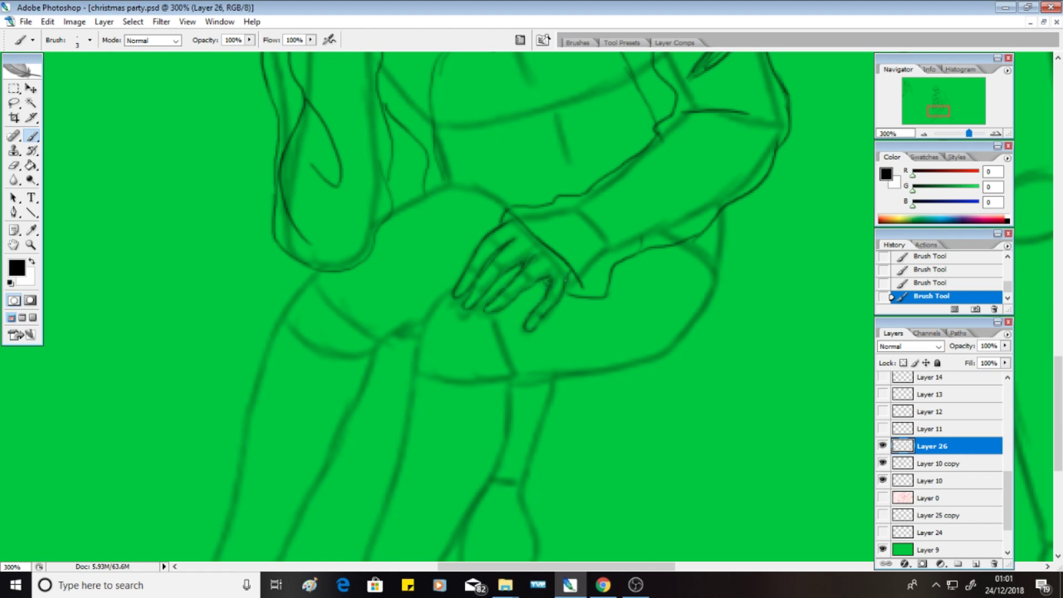
# Add contour lines around the seated figure's hand and lap and down the upper legs.
pyautogui.moveTo(390, 208); pyautogui.dragTo(531, 182)
pyautogui.moveTo(471, 158); pyautogui.dragTo(616, 129)
pyautogui.moveTo(721, 207); pyautogui.dragTo(726, 302)
pyautogui.scroll(-3, 437, 305)
pyautogui.moveTo(305, 108)
pyautogui.mouseDown()
pyautogui.moveTo(249, 208)
pyautogui.moveTo(196, 443)
pyautogui.mouseUp()
pyautogui.moveTo(386, 218); pyautogui.dragTo(285, 435)
# Ink lines along both legs, including the leg's right side and the left leg above the feet.
pyautogui.moveTo(382, 136); pyautogui.dragTo(391, 233)
pyautogui.moveTo(455, 133)
pyautogui.mouseDown()
pyautogui.moveTo(388, 363)
pyautogui.moveTo(339, 454)
pyautogui.mouseUp()
pyautogui.moveTo(412, 478); pyautogui.dragTo(520, 274)
pyautogui.moveTo(523, 171); pyautogui.dragTo(493, 282)
pyautogui.moveTo(532, 188)
pyautogui.mouseDown()
pyautogui.moveTo(593, 255)
pyautogui.moveTo(731, 142)
pyautogui.mouseUp()
pyautogui.scroll(-3, 438, 304)
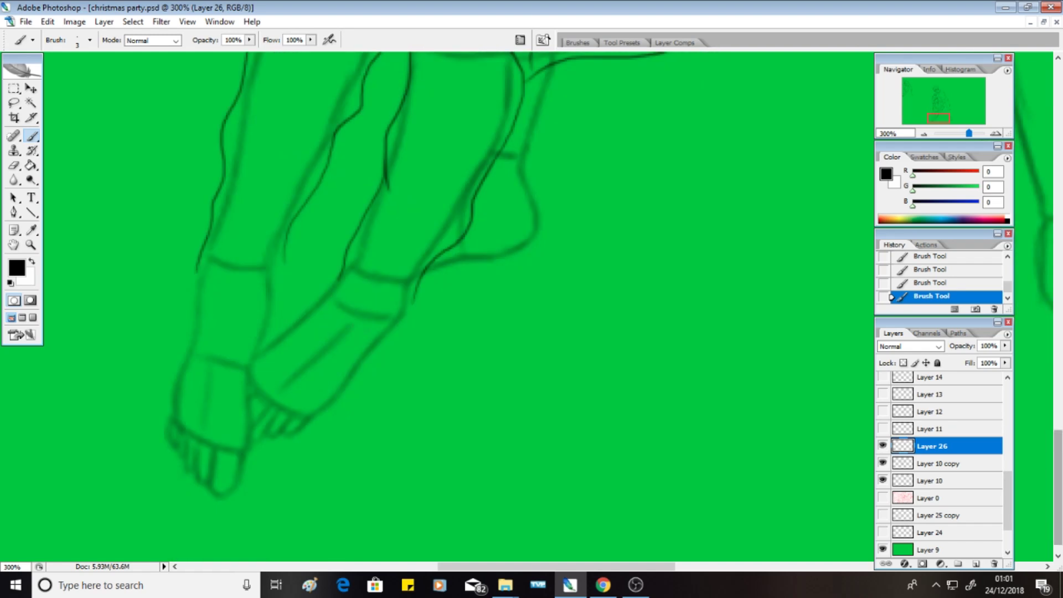
pyautogui.moveTo(195, 268)
pyautogui.mouseDown()
pyautogui.moveTo(181, 339)
pyautogui.moveTo(219, 505)
pyautogui.moveTo(285, 247)
pyautogui.moveTo(272, 319)
pyautogui.mouseUp()
# Trace the right foot's sole and ankle.
pyautogui.moveTo(262, 443)
pyautogui.mouseDown()
pyautogui.moveTo(376, 359)
pyautogui.moveTo(418, 289)
pyautogui.moveTo(536, 218)
pyautogui.mouseUp()
pyautogui.moveTo(421, 282)
pyautogui.mouseDown()
pyautogui.moveTo(518, 263)
pyautogui.moveTo(535, 231)
pyautogui.mouseUp()
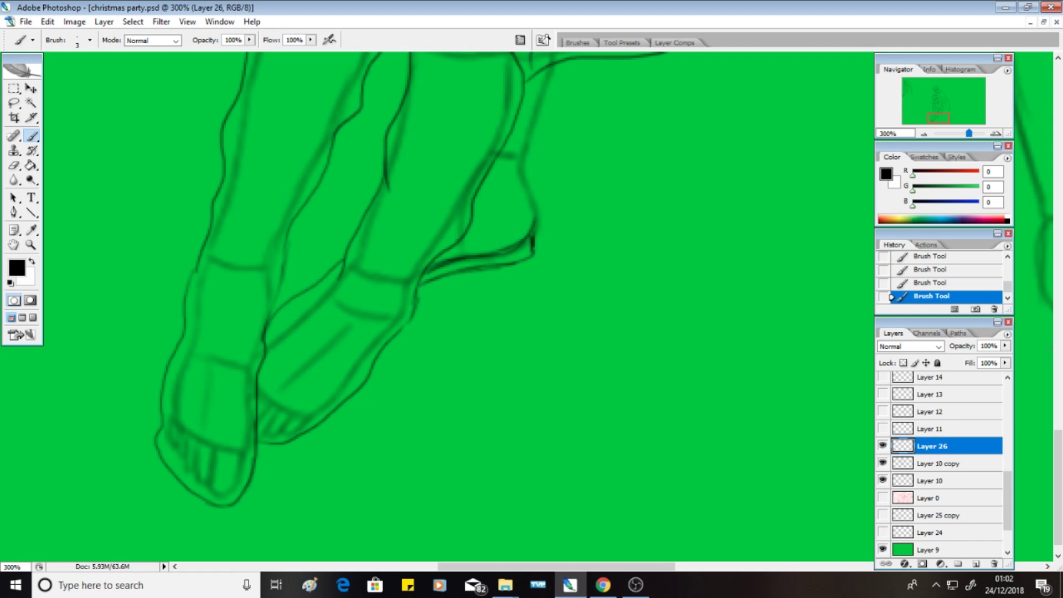
pyautogui.scroll(3, 476, 304)
pyautogui.moveTo(534, 407)
pyautogui.mouseDown()
pyautogui.moveTo(525, 329)
pyautogui.moveTo(549, 257)
pyautogui.mouseUp()
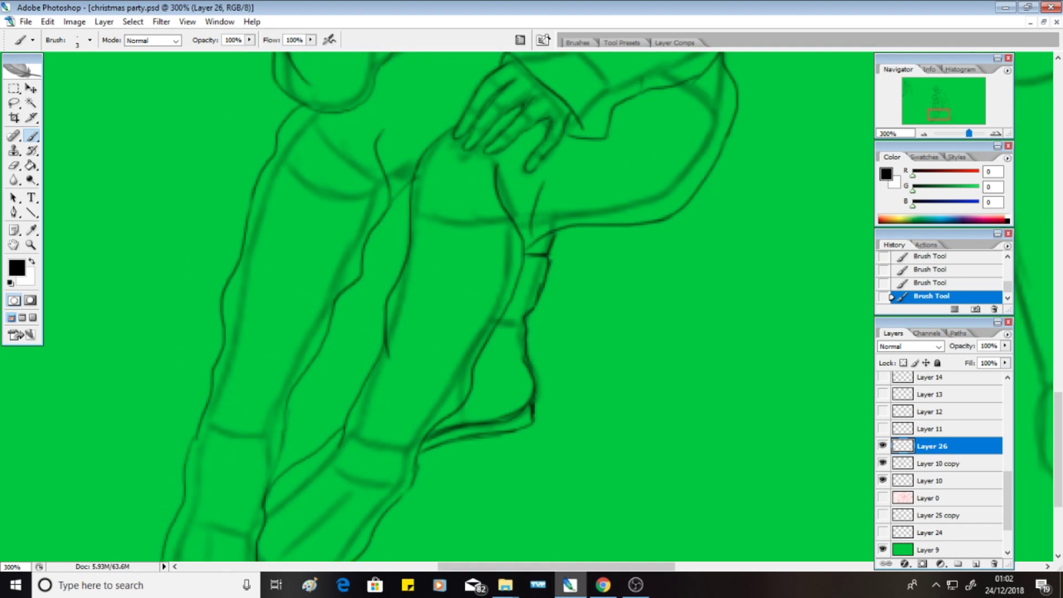
pyautogui.hscroll(6, 443, 304)
# Draw the ankle band and back-of-ankle line on the other leg.
pyautogui.moveTo(617, 321)
pyautogui.mouseDown()
pyautogui.moveTo(659, 334)
pyautogui.moveTo(701, 303)
pyautogui.mouseUp()
pyautogui.moveTo(615, 306)
pyautogui.mouseDown()
pyautogui.moveTo(628, 429)
pyautogui.moveTo(659, 486)
pyautogui.mouseUp()
pyautogui.moveTo(701, 299)
pyautogui.mouseDown()
pyautogui.moveTo(731, 438)
pyautogui.moveTo(754, 477)
pyautogui.mouseUp()
# Outline the toes, sole and front of the foot, and darken the heel and toe lines.
pyautogui.scroll(-3, 443, 304)
pyautogui.moveTo(641, 325)
pyautogui.mouseDown()
pyautogui.moveTo(717, 442)
pyautogui.moveTo(783, 407)
pyautogui.mouseUp()
pyautogui.moveTo(750, 324); pyautogui.dragTo(787, 409)
pyautogui.moveTo(635, 319); pyautogui.dragTo(670, 358)
pyautogui.moveTo(696, 421)
pyautogui.mouseDown()
pyautogui.moveTo(750, 448)
pyautogui.moveTo(787, 415)
pyautogui.moveTo(789, 393)
pyautogui.mouseUp()
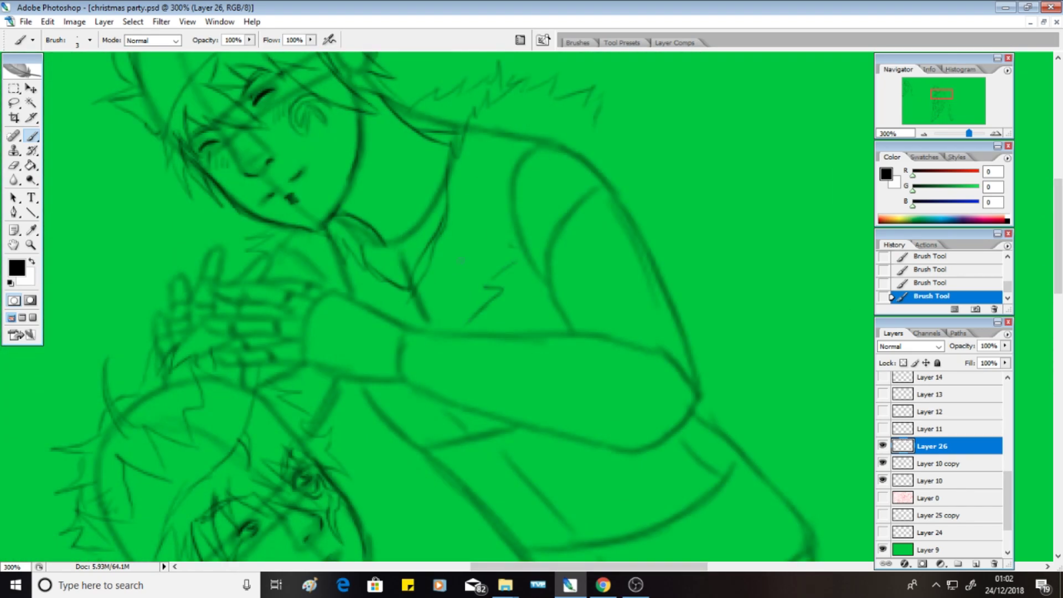
# Ink the raised arm's back curve, elbow fold strokes and fur trim along the sleeve edges.
pyautogui.moveTo(601, 139); pyautogui.dragTo(697, 332)
pyautogui.moveTo(548, 297); pyautogui.dragTo(570, 327)
pyautogui.moveTo(533, 328); pyautogui.dragTo(582, 326)
pyautogui.moveTo(640, 306); pyautogui.dragTo(659, 313)
pyautogui.moveTo(573, 335)
pyautogui.mouseDown()
pyautogui.moveTo(665, 359)
pyautogui.moveTo(700, 416)
pyautogui.mouseUp()
pyautogui.moveTo(681, 440)
pyautogui.mouseDown()
pyautogui.moveTo(671, 464)
pyautogui.moveTo(736, 410)
pyautogui.mouseUp()
pyautogui.moveTo(709, 337); pyautogui.dragTo(730, 376)
pyautogui.moveTo(684, 324); pyautogui.dragTo(704, 345)
# Ink the raised hand and its fingers.
pyautogui.hscroll(-5, 459, 310)
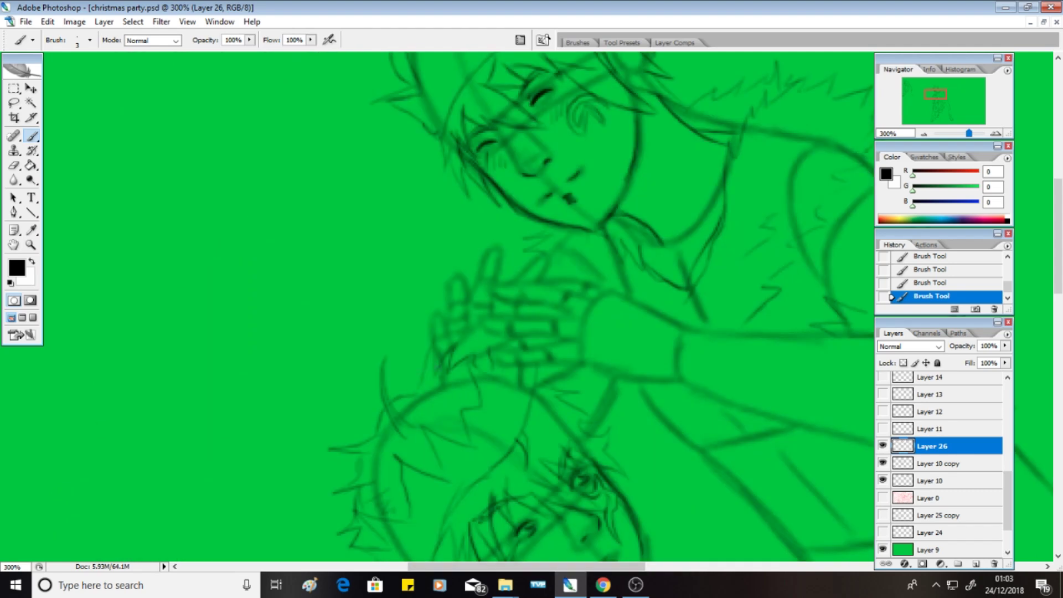
pyautogui.moveTo(455, 349); pyautogui.dragTo(494, 313)
pyautogui.moveTo(523, 396); pyautogui.dragTo(539, 367)
pyautogui.moveTo(443, 360)
pyautogui.mouseDown()
pyautogui.moveTo(428, 312)
pyautogui.moveTo(480, 257)
pyautogui.moveTo(577, 293)
pyautogui.moveTo(484, 299)
pyautogui.moveTo(540, 256)
pyautogui.moveTo(548, 282)
pyautogui.moveTo(615, 293)
pyautogui.mouseUp()
pyautogui.moveTo(491, 318); pyautogui.dragTo(568, 318)
pyautogui.moveTo(504, 334)
pyautogui.mouseDown()
pyautogui.moveTo(572, 339)
pyautogui.moveTo(492, 351)
pyautogui.moveTo(640, 380)
pyautogui.mouseUp()
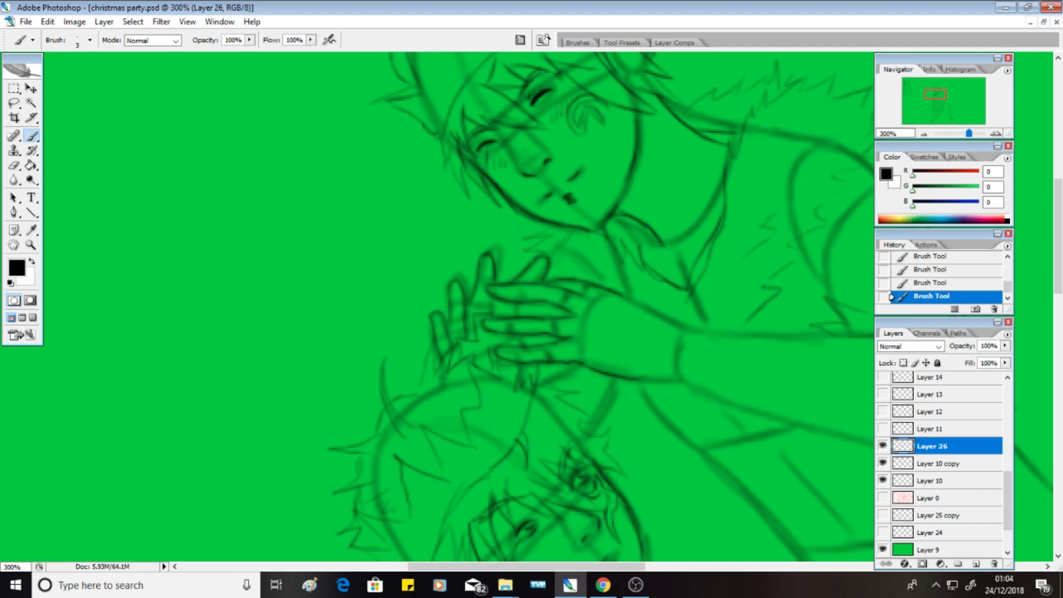
# Ink the sleeve cuff top, arm outlines and the long sleeve contour.
pyautogui.moveTo(527, 566); pyautogui.dragTo(591, 567)
pyautogui.moveTo(360, 379)
pyautogui.mouseDown()
pyautogui.moveTo(390, 381)
pyautogui.moveTo(448, 355)
pyautogui.moveTo(450, 333)
pyautogui.mouseUp()
pyautogui.moveTo(340, 295); pyautogui.dragTo(360, 302)
pyautogui.moveTo(409, 331); pyautogui.dragTo(554, 335)
pyautogui.moveTo(452, 408)
pyautogui.mouseDown()
pyautogui.moveTo(625, 446)
pyautogui.moveTo(646, 422)
pyautogui.moveTo(661, 431)
pyautogui.mouseUp()
pyautogui.moveTo(1058, 236); pyautogui.dragTo(1058, 277)
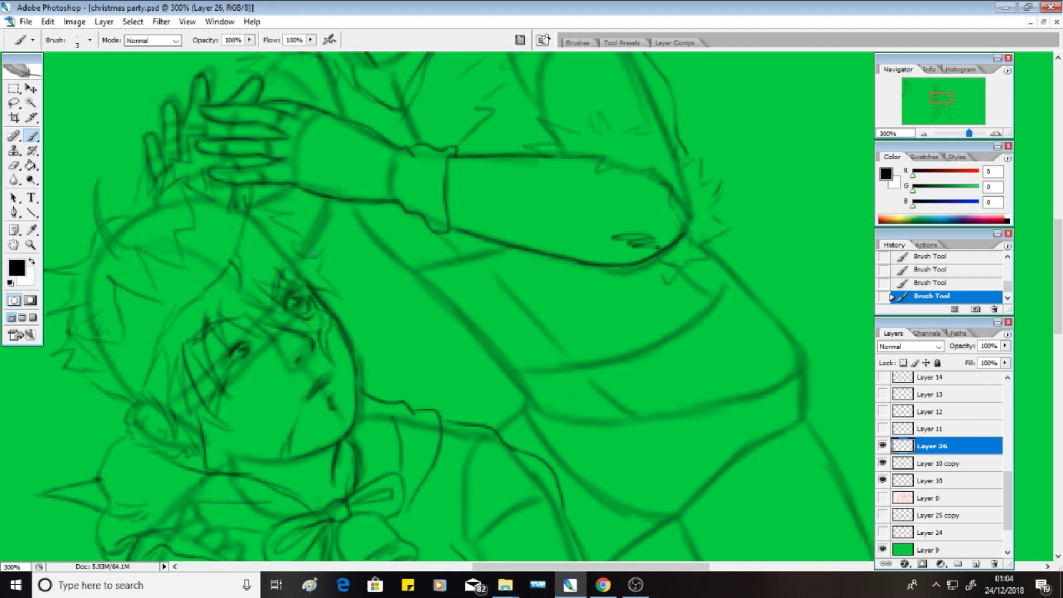
pyautogui.moveTo(330, 210); pyautogui.dragTo(504, 396)
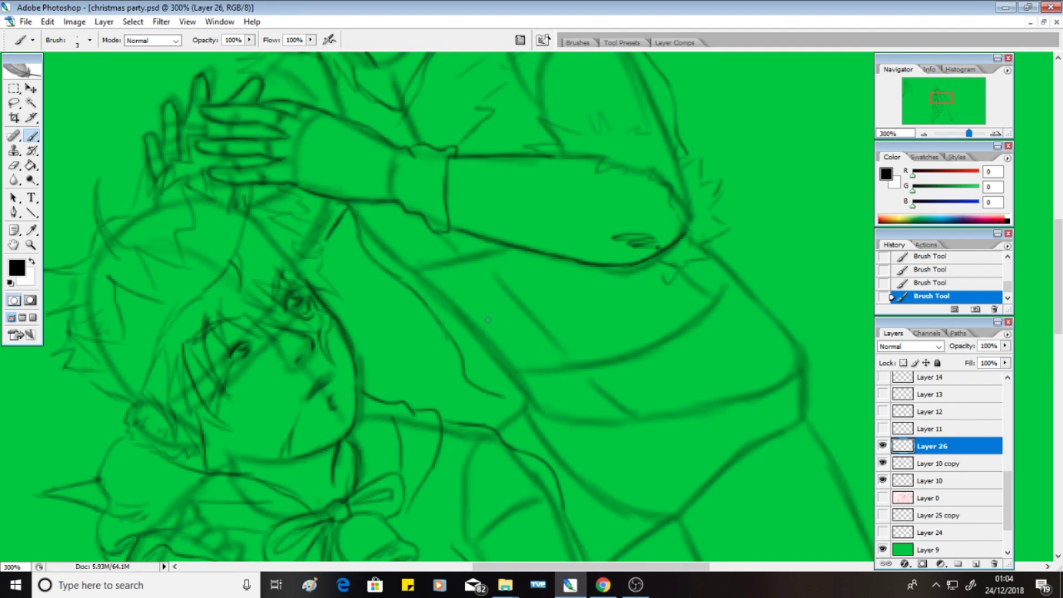
# Outline the belt buckle with its inner rounded edge and the strap on both sides.
pyautogui.moveTo(545, 378)
pyautogui.mouseDown()
pyautogui.moveTo(610, 363)
pyautogui.moveTo(560, 424)
pyautogui.moveTo(643, 414)
pyautogui.mouseUp()
pyautogui.moveTo(609, 364); pyautogui.dragTo(643, 413)
pyautogui.moveTo(553, 387)
pyautogui.mouseDown()
pyautogui.moveTo(611, 374)
pyautogui.moveTo(569, 420)
pyautogui.moveTo(628, 415)
pyautogui.mouseUp()
pyautogui.moveTo(609, 385)
pyautogui.mouseDown()
pyautogui.moveTo(630, 390)
pyautogui.moveTo(633, 413)
pyautogui.mouseUp()
pyautogui.moveTo(599, 380); pyautogui.dragTo(605, 392)
pyautogui.moveTo(505, 398)
pyautogui.mouseDown()
pyautogui.moveTo(545, 389)
pyautogui.moveTo(550, 413)
pyautogui.mouseUp()
pyautogui.moveTo(626, 369)
pyautogui.mouseDown()
pyautogui.moveTo(748, 288)
pyautogui.moveTo(712, 242)
pyautogui.mouseUp()
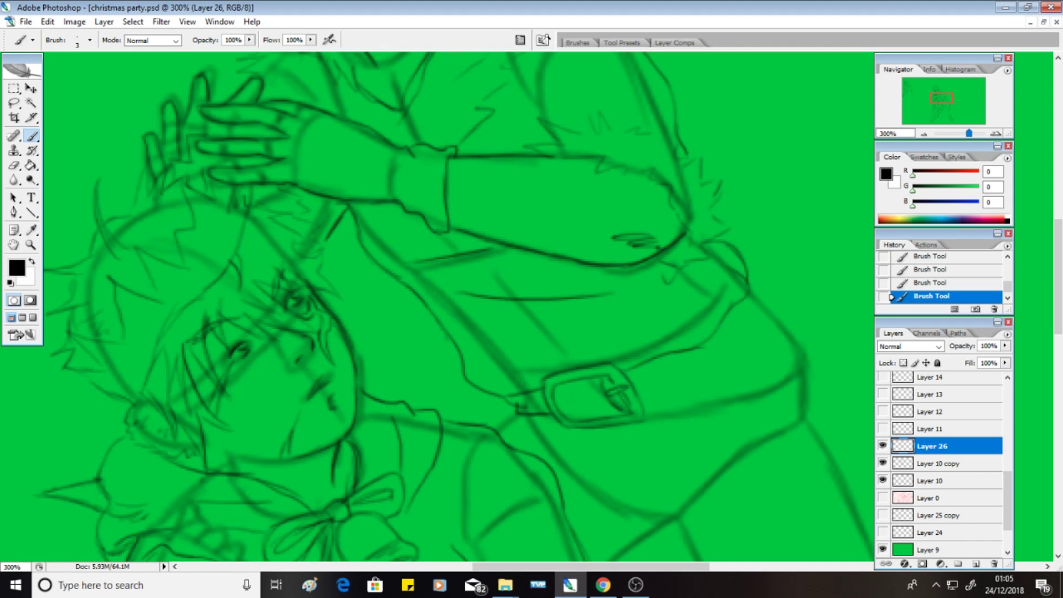
# With the Layer 10 copy sketch hidden, add fold lines and hatching on the coat, then show it again.
pyautogui.scroll(5, 438, 305)
pyautogui.click(883, 464)
pyautogui.moveTo(555, 280); pyautogui.dragTo(543, 205)
pyautogui.moveTo(540, 247); pyautogui.dragTo(490, 288)
pyautogui.moveTo(540, 267); pyautogui.dragTo(498, 292)
pyautogui.moveTo(579, 247); pyautogui.dragTo(635, 216)
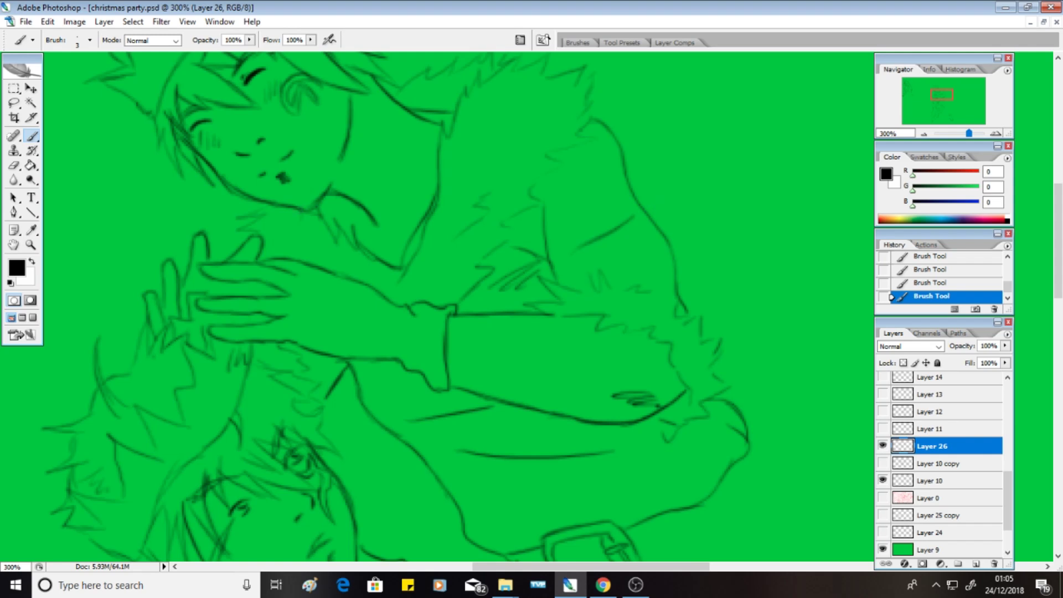
pyautogui.click(883, 463)
# Ink the coat contour right of the buckle, its outer curve and the jagged fur edge.
pyautogui.scroll(-9, 438, 304)
pyautogui.moveTo(684, 230); pyautogui.dragTo(763, 197)
pyautogui.moveTo(751, 124); pyautogui.dragTo(748, 205)
pyautogui.moveTo(784, 161); pyautogui.dragTo(834, 280)
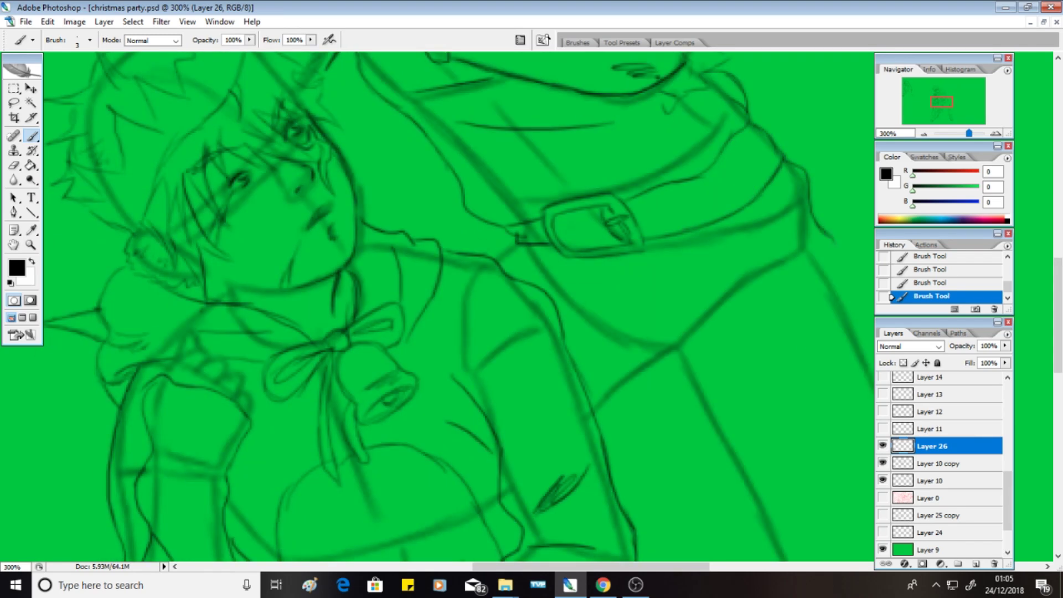
pyautogui.moveTo(616, 276); pyautogui.dragTo(570, 300)
pyautogui.moveTo(594, 264); pyautogui.dragTo(647, 356)
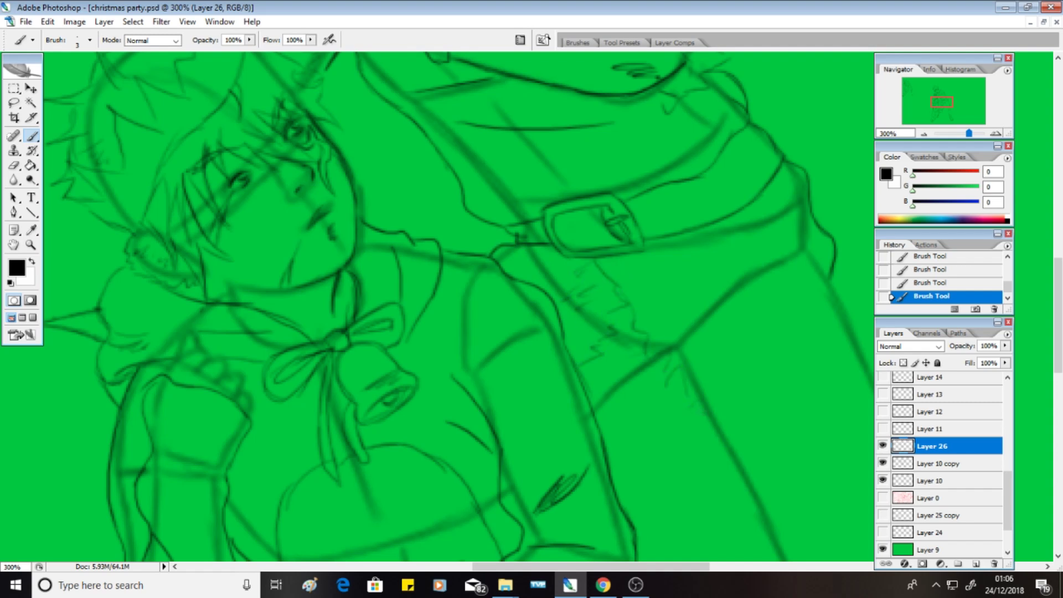
# Add fur texture along the coat hem below the belt buckle.
pyautogui.hscroll(5, 437, 310)
pyautogui.moveTo(523, 419); pyautogui.dragTo(608, 347)
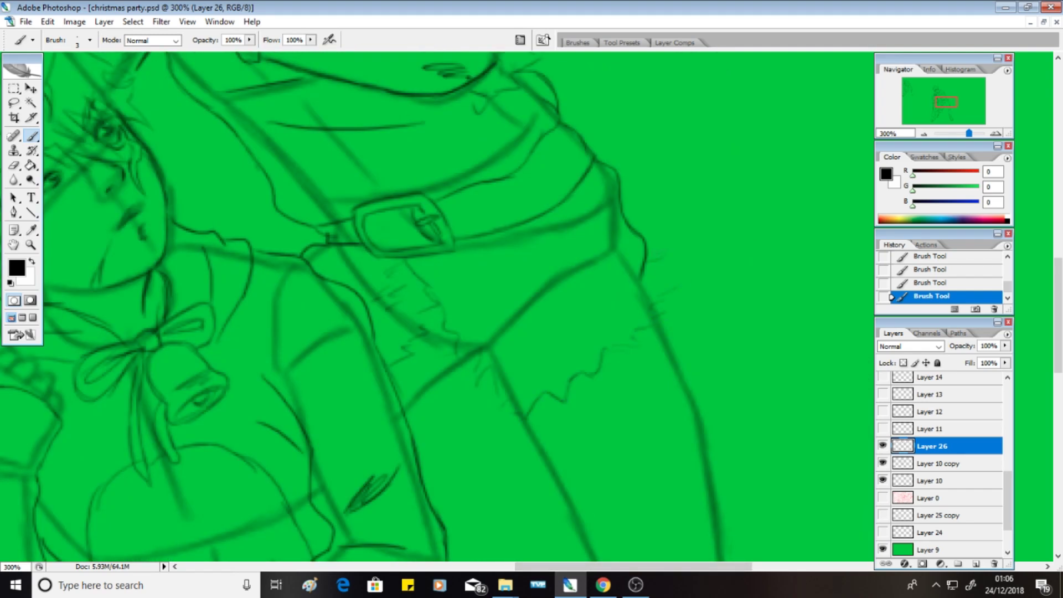
pyautogui.moveTo(477, 250); pyautogui.dragTo(465, 271)
pyautogui.moveTo(477, 277); pyautogui.dragTo(460, 329)
pyautogui.moveTo(513, 304)
pyautogui.mouseDown()
pyautogui.moveTo(530, 344)
pyautogui.moveTo(578, 324)
pyautogui.mouseUp()
pyautogui.moveTo(596, 229); pyautogui.dragTo(519, 281)
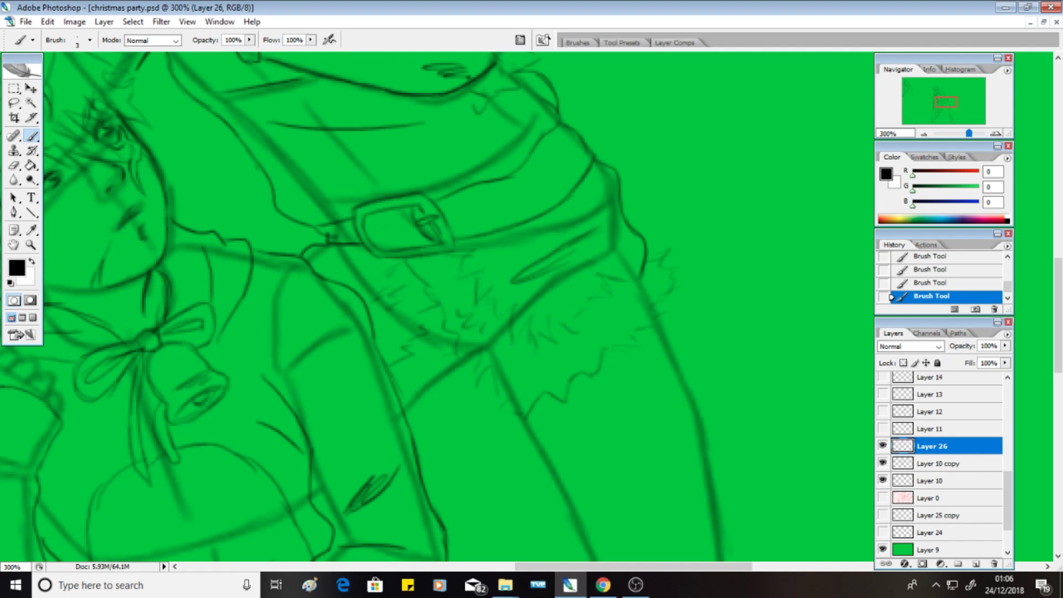
# Ink a long line down the first trouser leg.
pyautogui.scroll(-5, 437, 305)
pyautogui.scroll(-2, 437, 305)
pyautogui.moveTo(483, 115); pyautogui.dragTo(630, 413)
pyautogui.moveTo(620, 363); pyautogui.dragTo(645, 383)
pyautogui.scroll(4, 646, 383)
# Continue inking the trouser legs down to the boots.
pyautogui.moveTo(670, 156); pyautogui.dragTo(763, 534)
pyautogui.scroll(-6, 762, 534)
pyautogui.moveTo(755, 234); pyautogui.dragTo(773, 317)
pyautogui.moveTo(628, 287); pyautogui.dragTo(669, 464)
pyautogui.moveTo(767, 462); pyautogui.dragTo(778, 292)
pyautogui.scroll(6, 388, 304)
# Fit the image on screen, view at actual pixels, then zoom to 200% on the central figures.
pyautogui.click(187, 22)
pyautogui.click(254, 125)
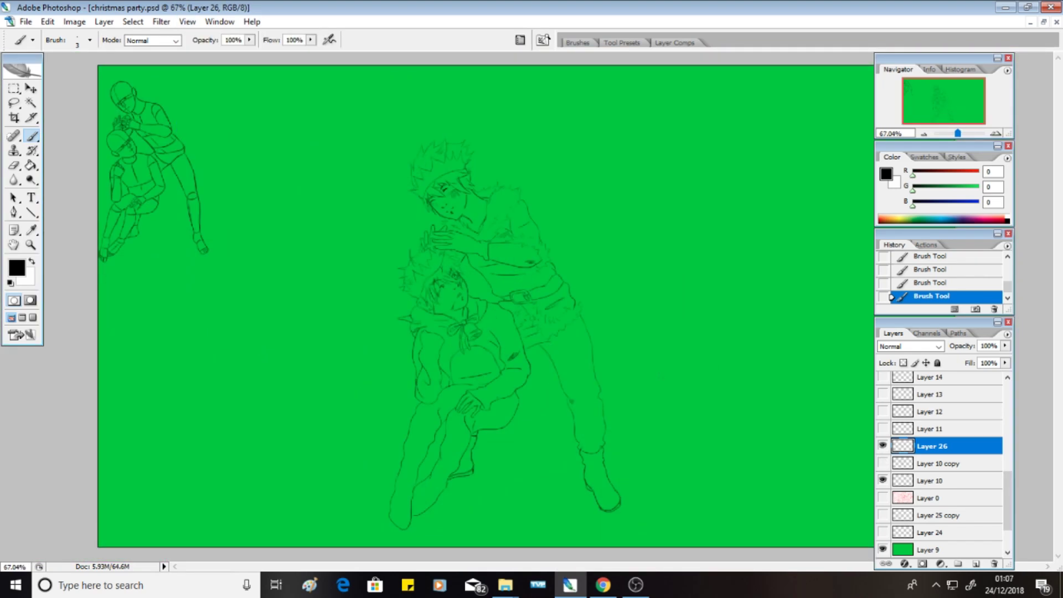
pyautogui.click(187, 22)
pyautogui.click(221, 145)
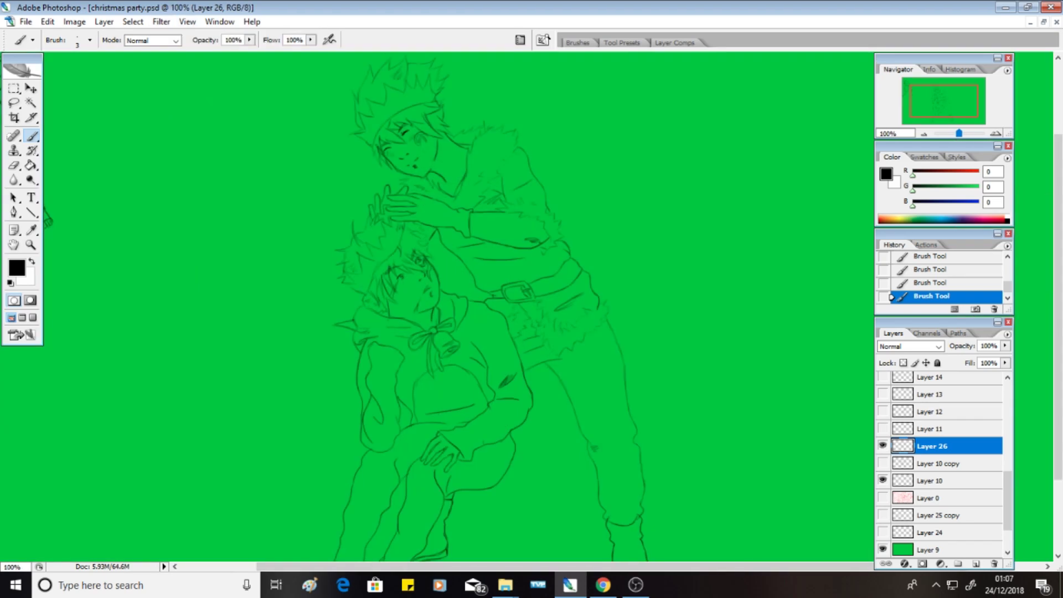
pyautogui.click(220, 22)
pyautogui.click(210, 104)
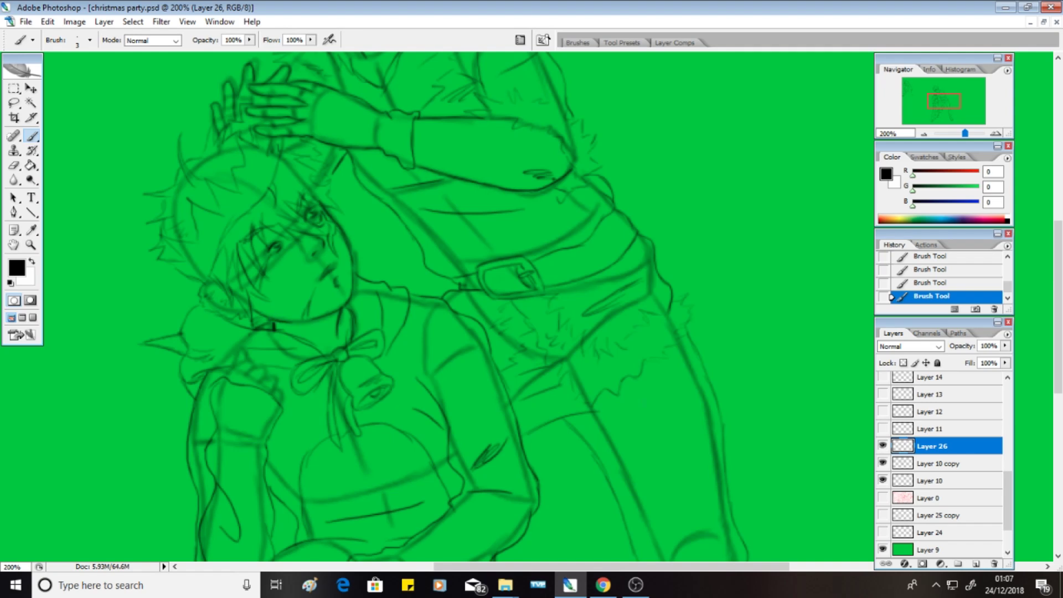
# Check the inks without the Layer 10 copy sketch, sketch the seated figure's raised hand, then fit and hide the sketch.
pyautogui.click(883, 463)
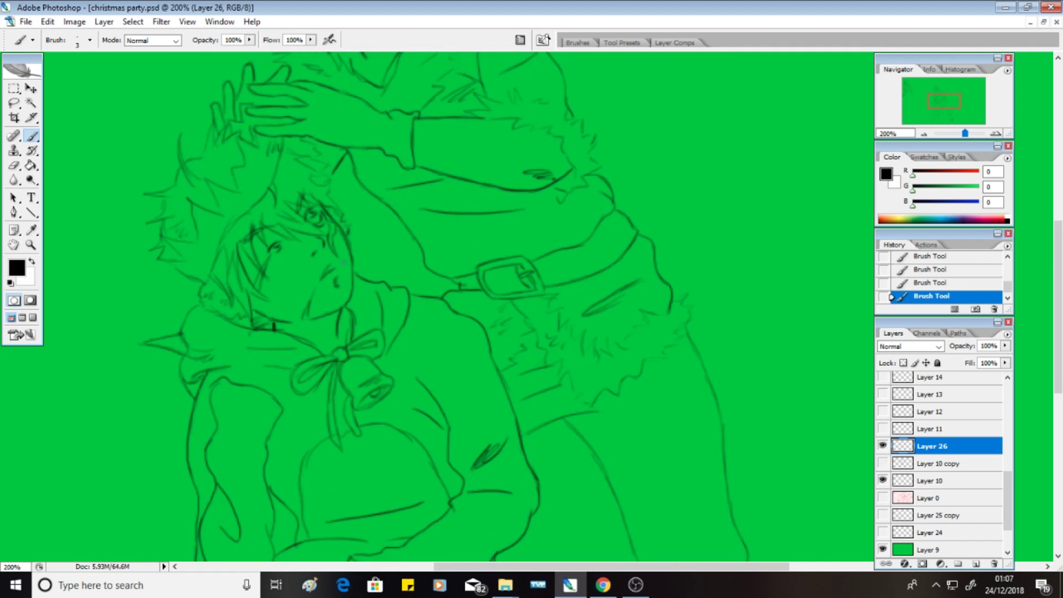
pyautogui.click(883, 463)
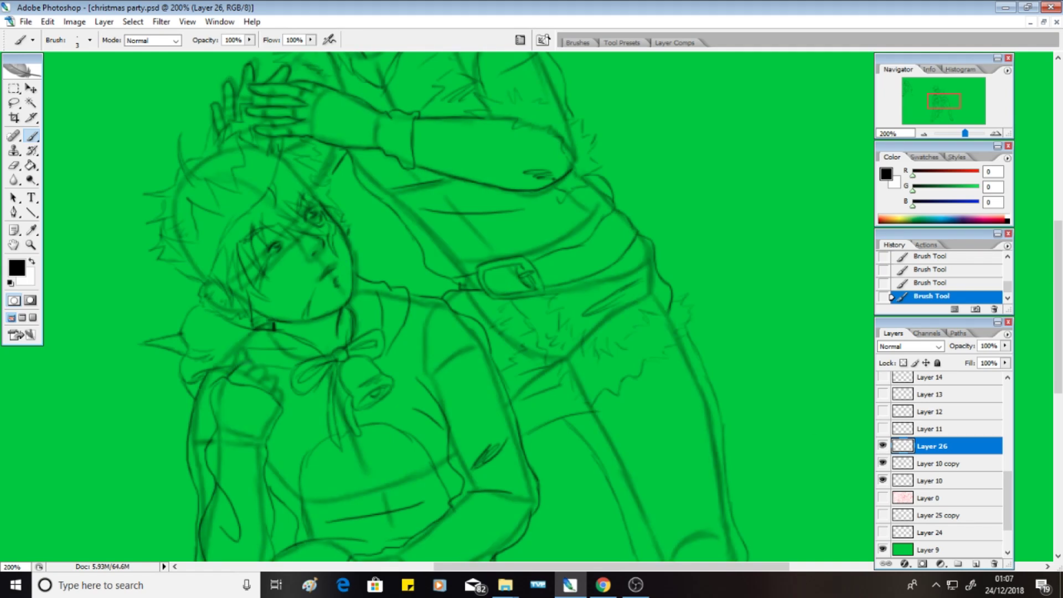
pyautogui.moveTo(235, 349); pyautogui.dragTo(273, 381)
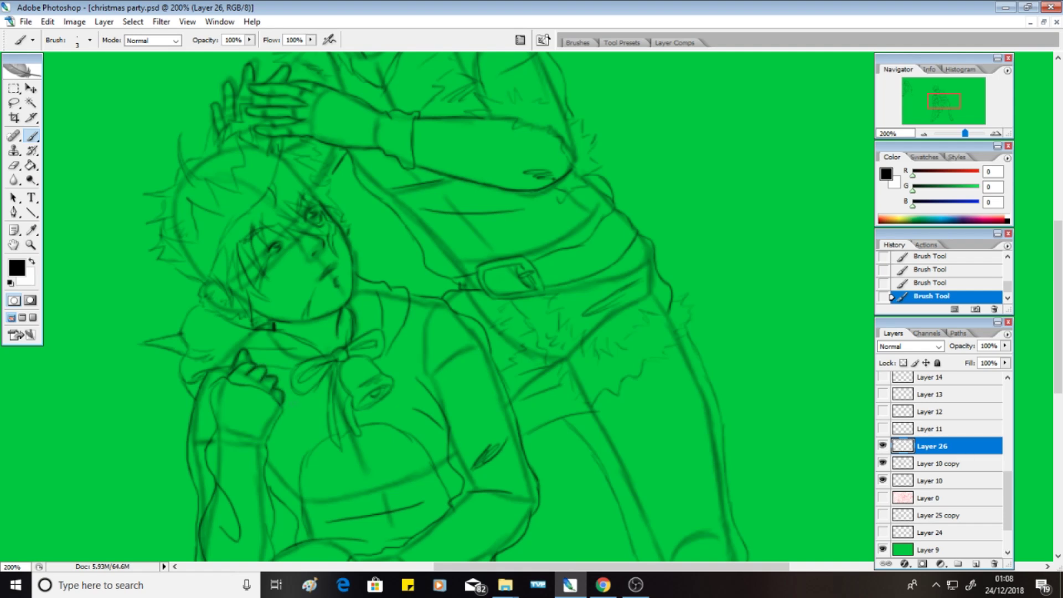
pyautogui.scroll(-5, 443, 304)
pyautogui.hotkey('ctrl', '0')
pyautogui.click(883, 463)
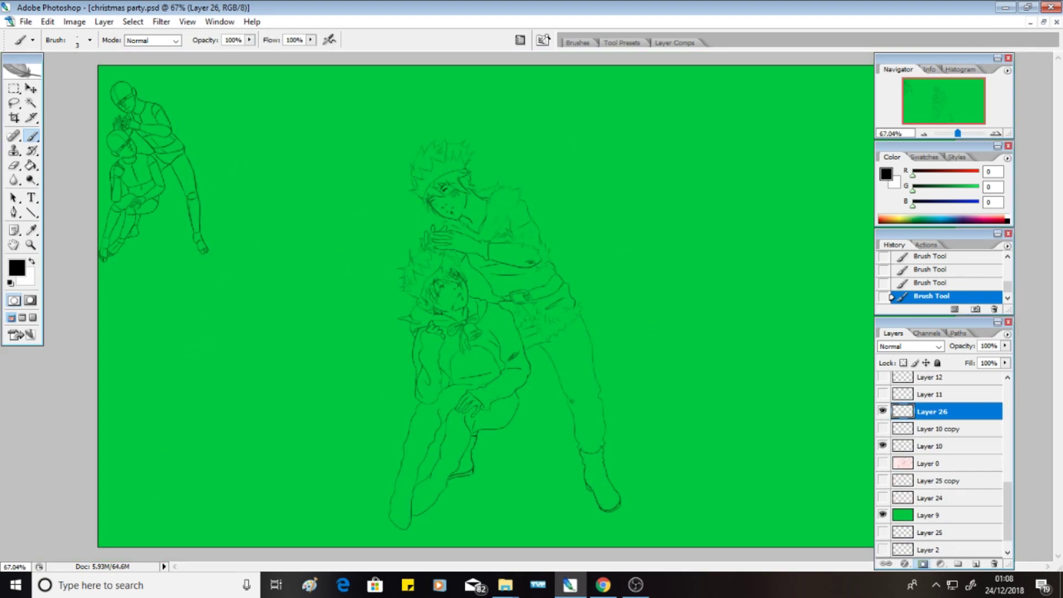
# Duplicate Layer 26 and move it down the layer stack below Layer 9.
pyautogui.hotkey('ctrl', '[')
pyautogui.hotkey('ctrl', '[')
pyautogui.hotkey('ctrl', '[')
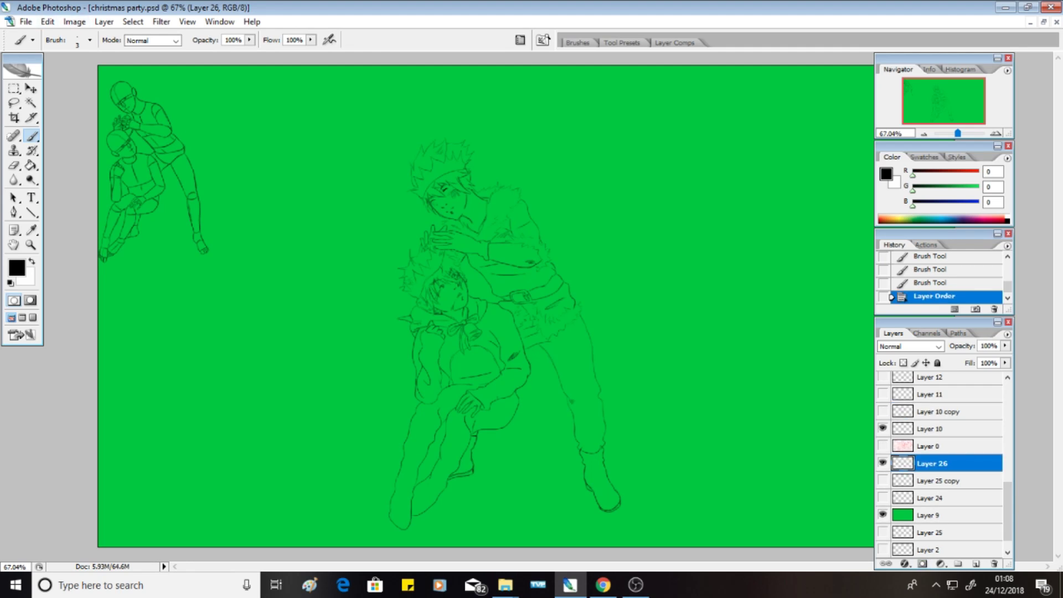
pyautogui.click(74, 22)
pyautogui.rightClick(936, 464)
pyautogui.click(921, 197)
pyautogui.press('Return')
pyautogui.hotkey('ctrl', '[')
pyautogui.press('v')
pyautogui.press('Left')
pyautogui.press('Left')
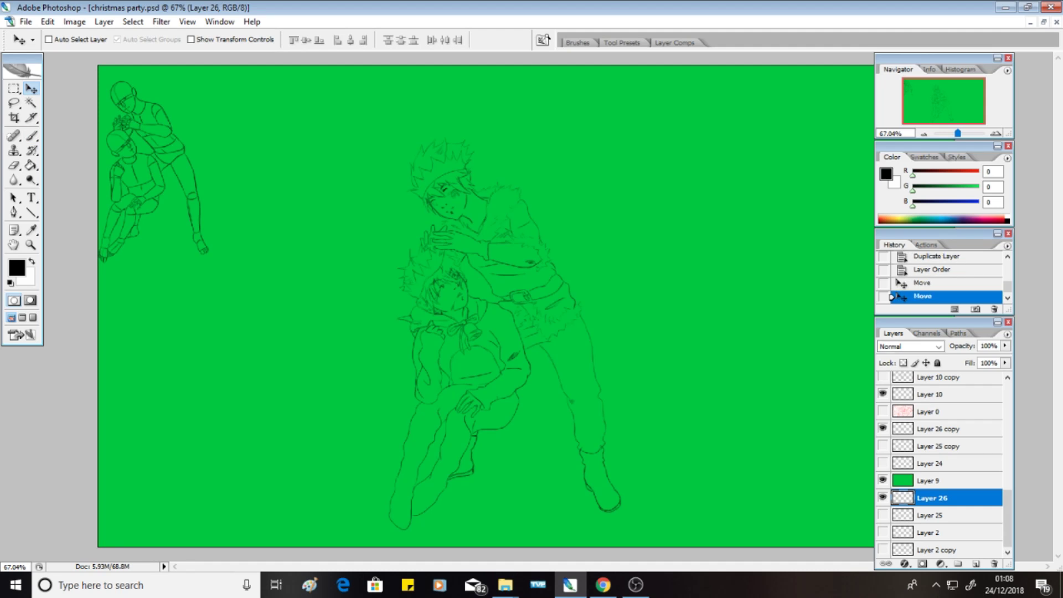
# Move the Layer 26 copy drawing left and Free Transform it down to about 43%.
pyautogui.click(883, 429)
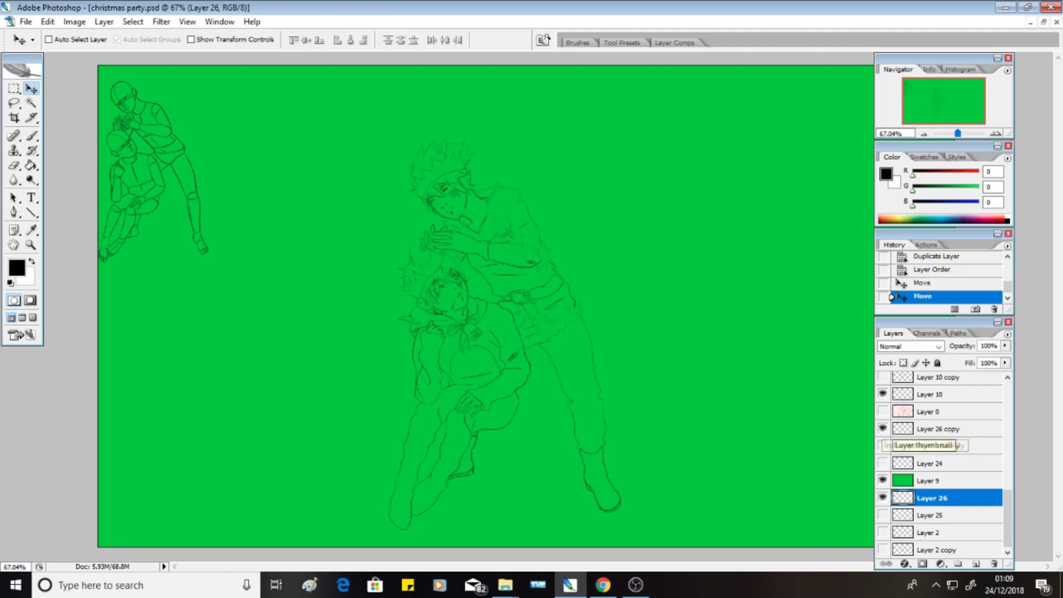
pyautogui.doubleClick(942, 428)
pyautogui.moveTo(504, 332); pyautogui.dragTo(233, 268)
pyautogui.click(47, 21)
pyautogui.click(59, 266)
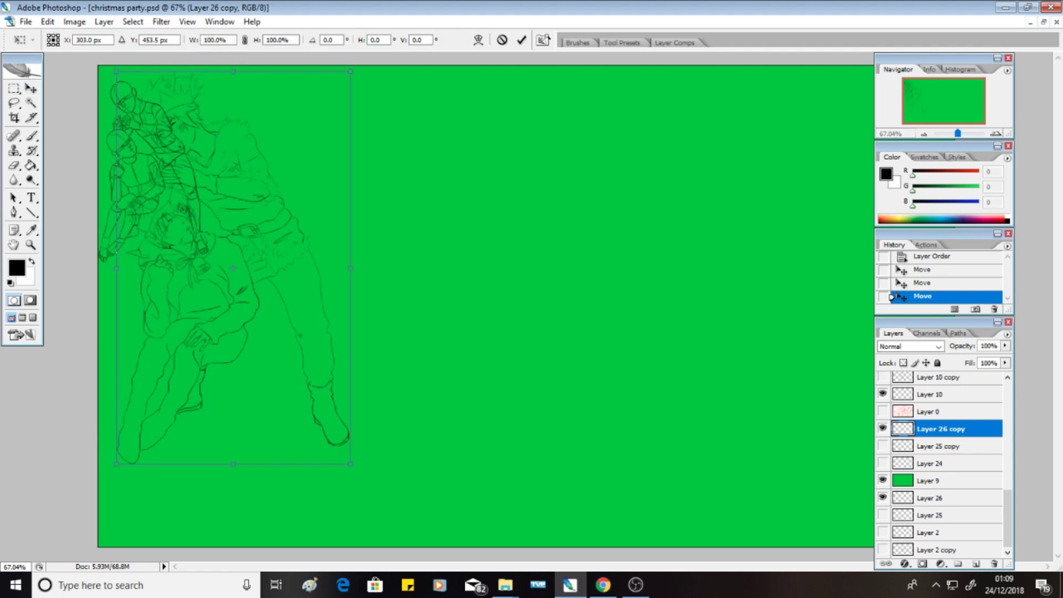
pyautogui.moveTo(351, 464); pyautogui.dragTo(207, 251)
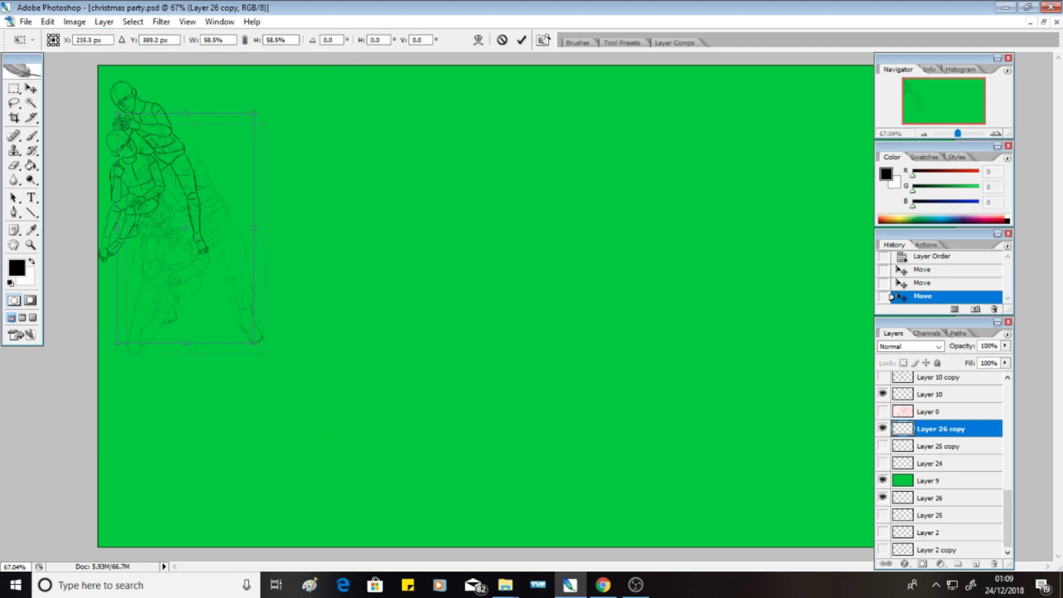
# View at actual size and shift the drawing down over the sketch, enlarging and widening it slightly.
pyautogui.click(188, 21)
pyautogui.click(297, 127)
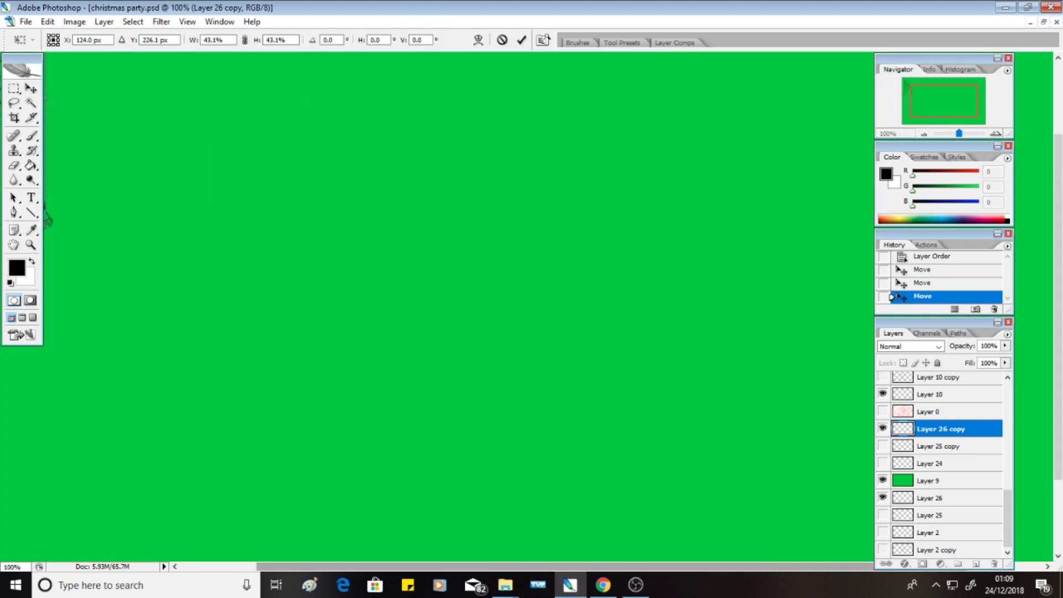
pyautogui.moveTo(157, 328); pyautogui.dragTo(166, 343)
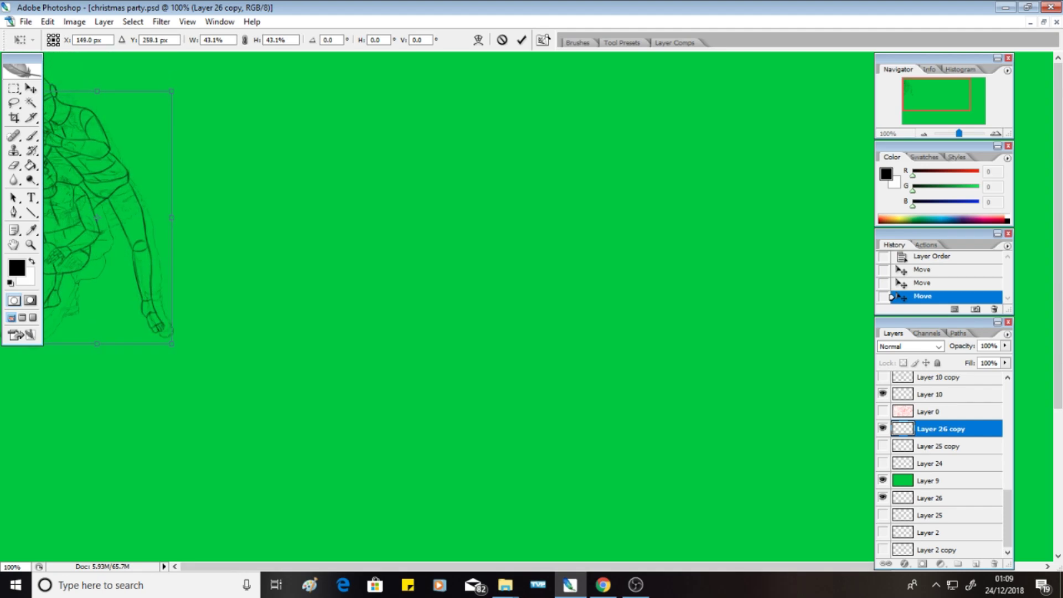
pyautogui.moveTo(166, 87); pyautogui.dragTo(168, 76)
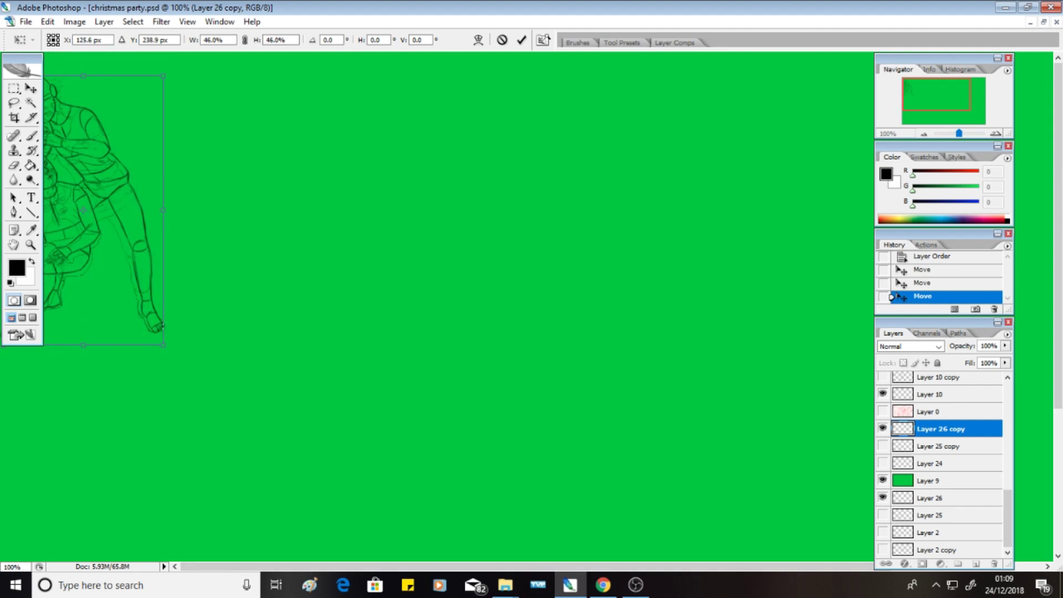
pyautogui.moveTo(8, 210); pyautogui.dragTo(1, 210)
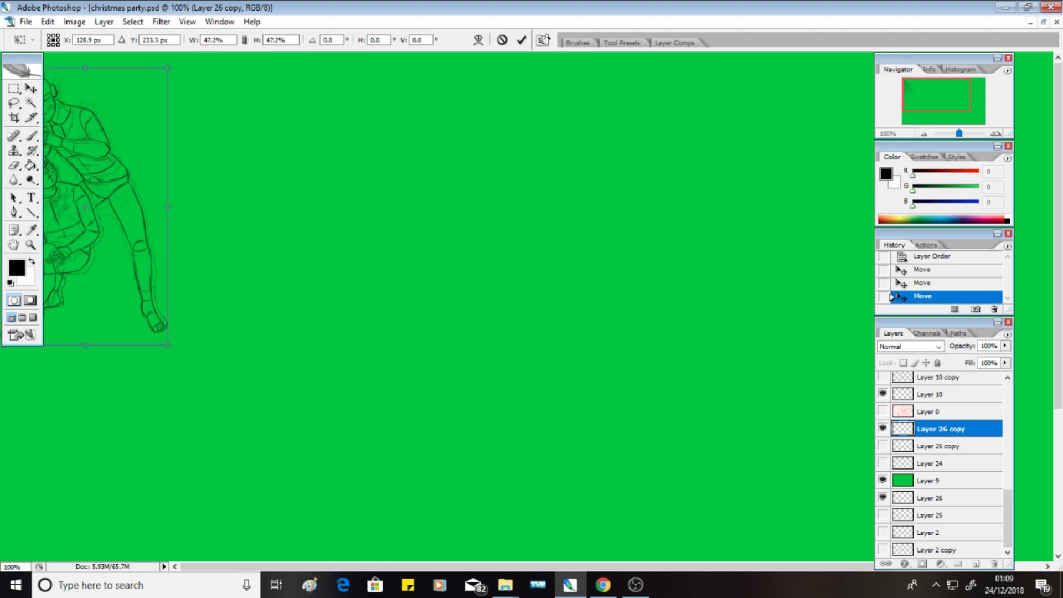
# Fine-tune the drawing's size and position over the top-left sketch, commit the transform, and hide Layer 10.
pyautogui.click(48, 21)
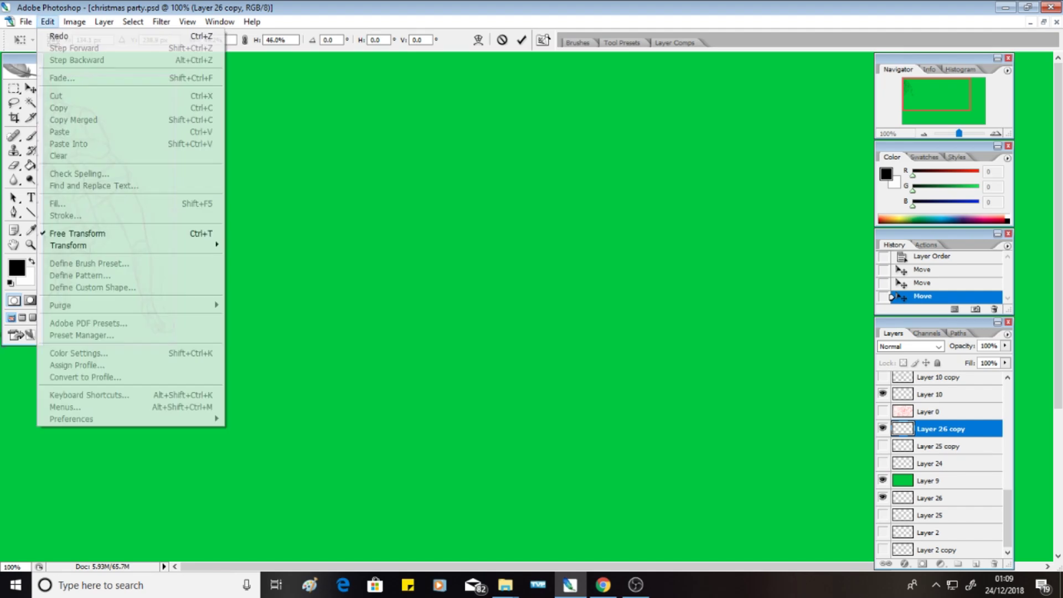
pyautogui.click(48, 21)
pyautogui.press('Escape')
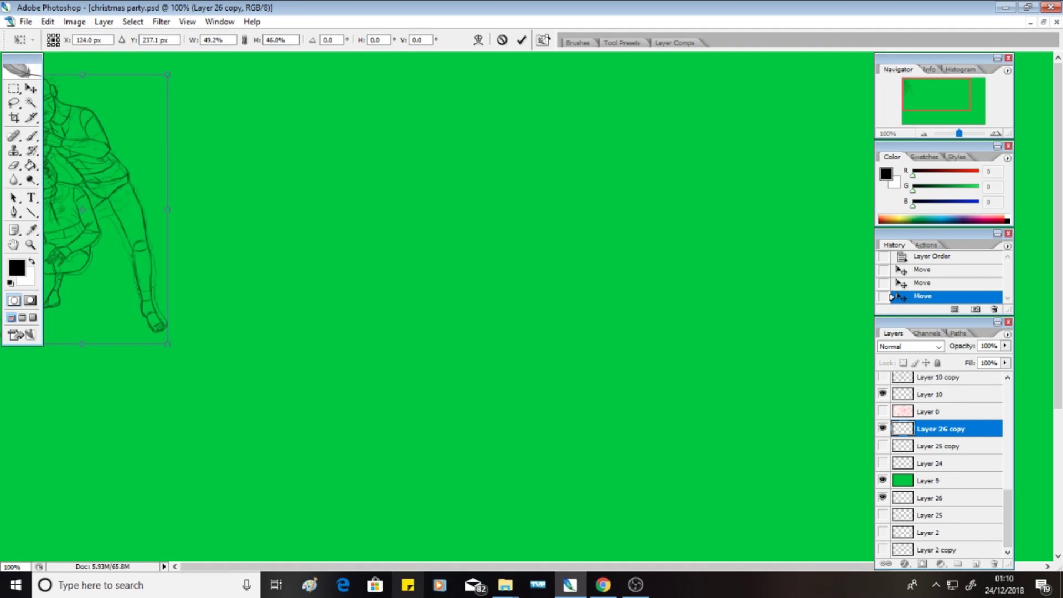
pyautogui.click(1044, 22)
pyautogui.moveTo(187, 286); pyautogui.dragTo(190, 277)
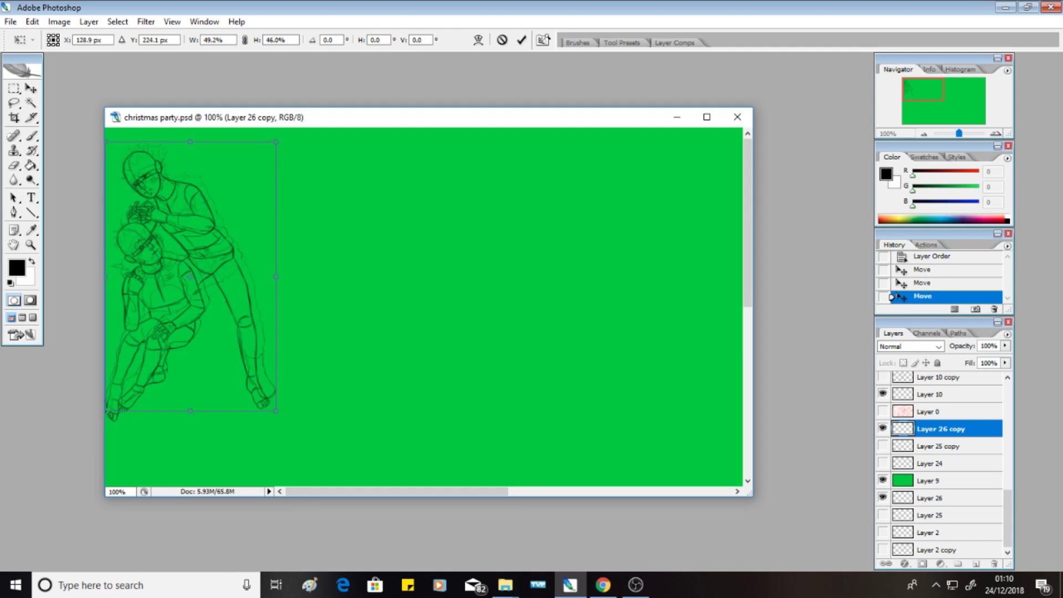
pyautogui.moveTo(276, 411); pyautogui.dragTo(280, 427)
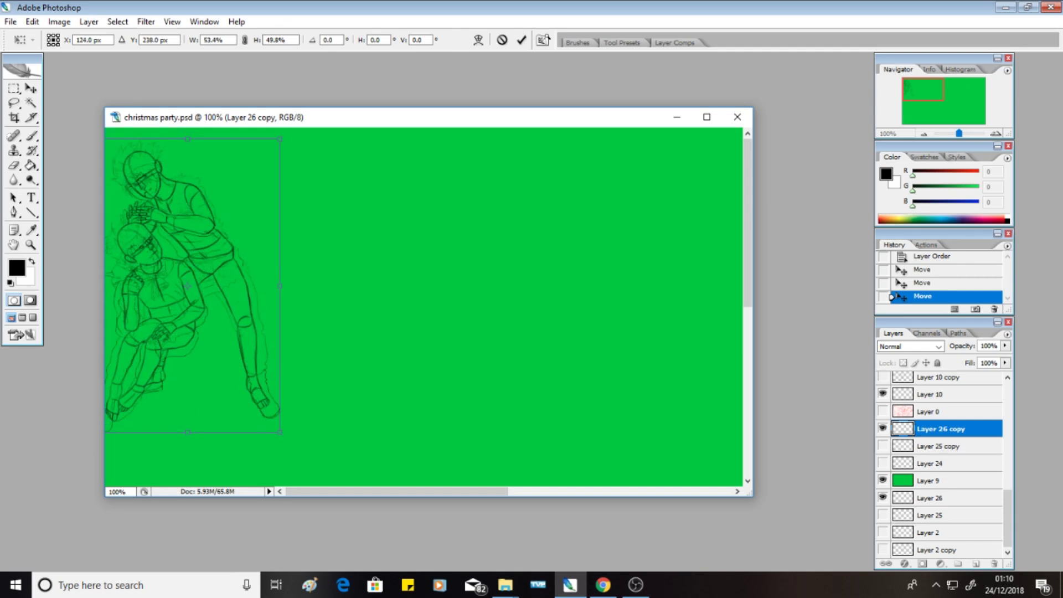
pyautogui.moveTo(280, 427); pyautogui.dragTo(277, 419)
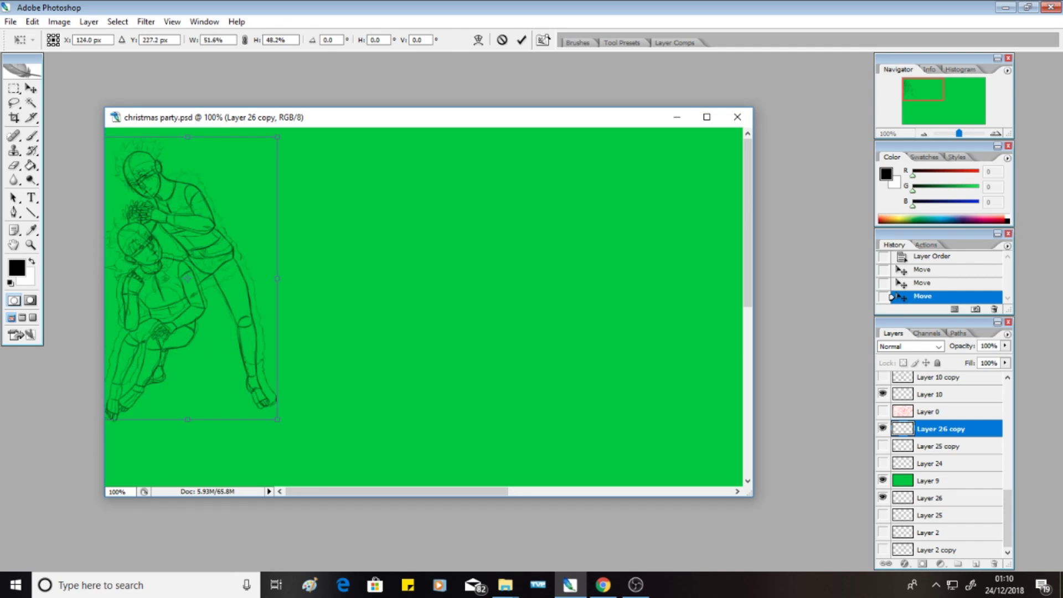
pyautogui.moveTo(187, 279); pyautogui.dragTo(183, 282)
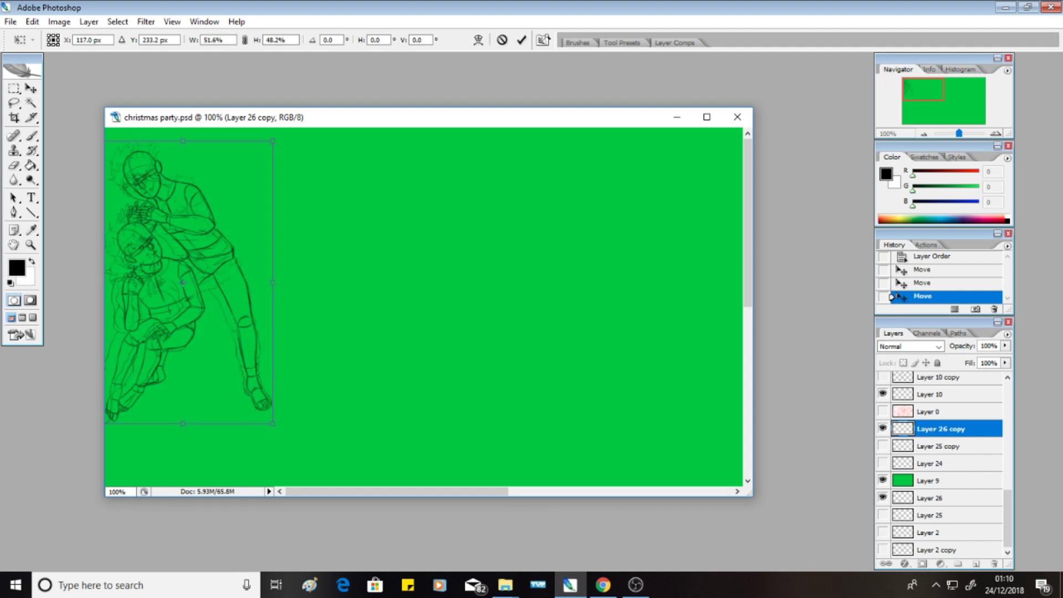
pyautogui.press('Return')
pyautogui.click(883, 394)
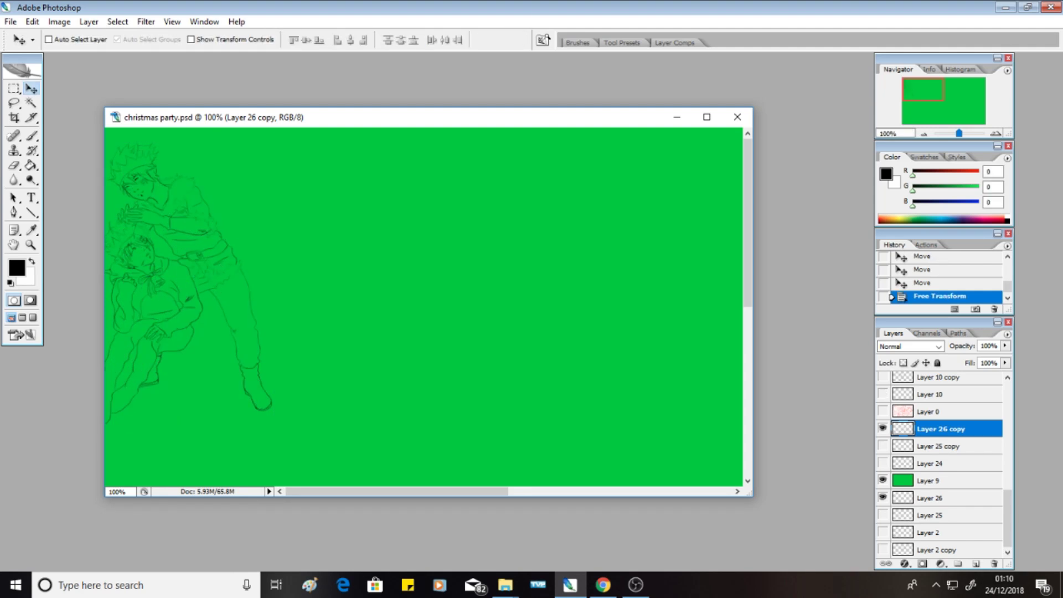
# Maximize the document window and fit the whole canvas on screen.
pyautogui.click(707, 116)
pyautogui.click(187, 21)
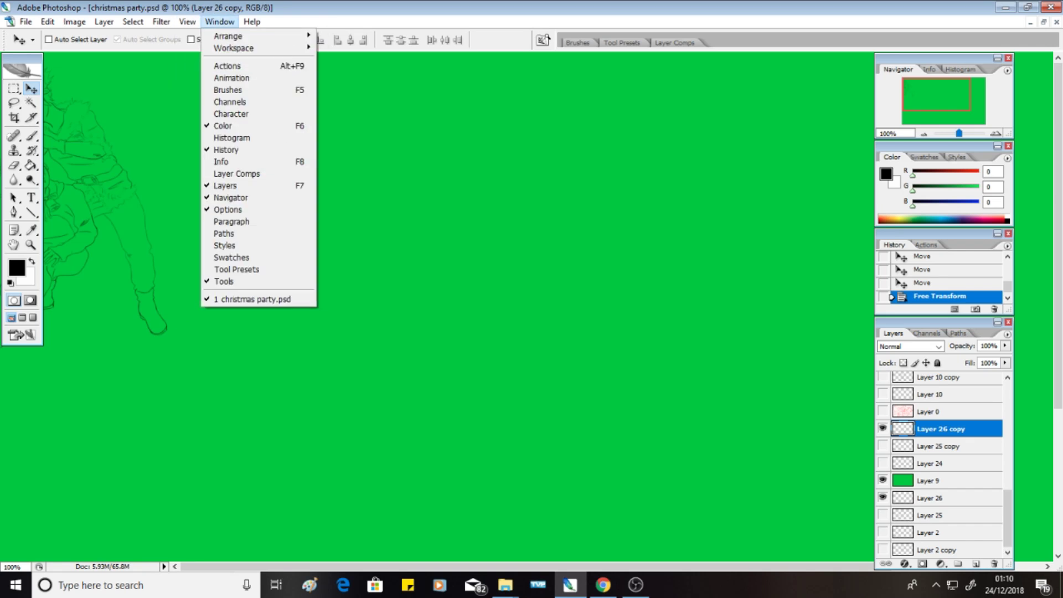
pyautogui.click(199, 117)
pyautogui.press('Left')
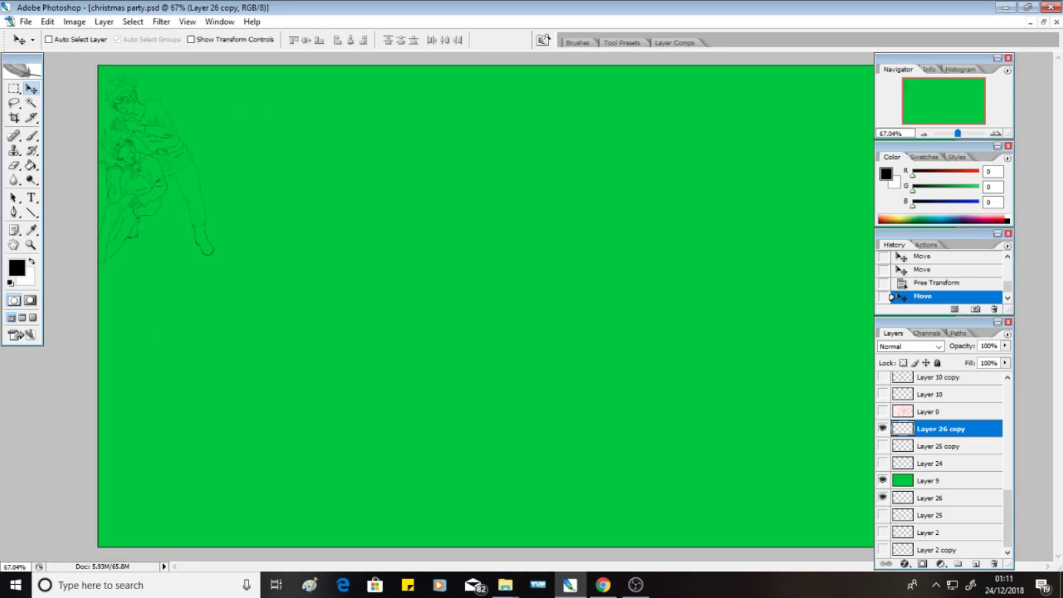
# Show the Layer 25 copy, Layer 24 and Layer 11 drawings, moving Layer 10 copy lower.
pyautogui.click(883, 445)
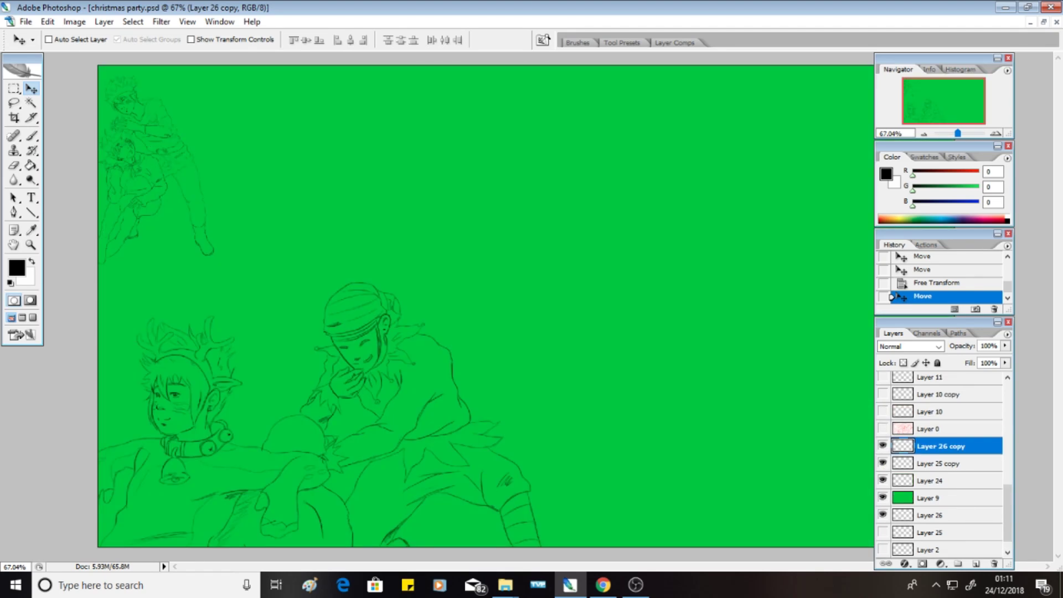
pyautogui.moveTo(931, 394); pyautogui.dragTo(931, 541)
pyautogui.scroll(3, 941, 470)
pyautogui.click(942, 429)
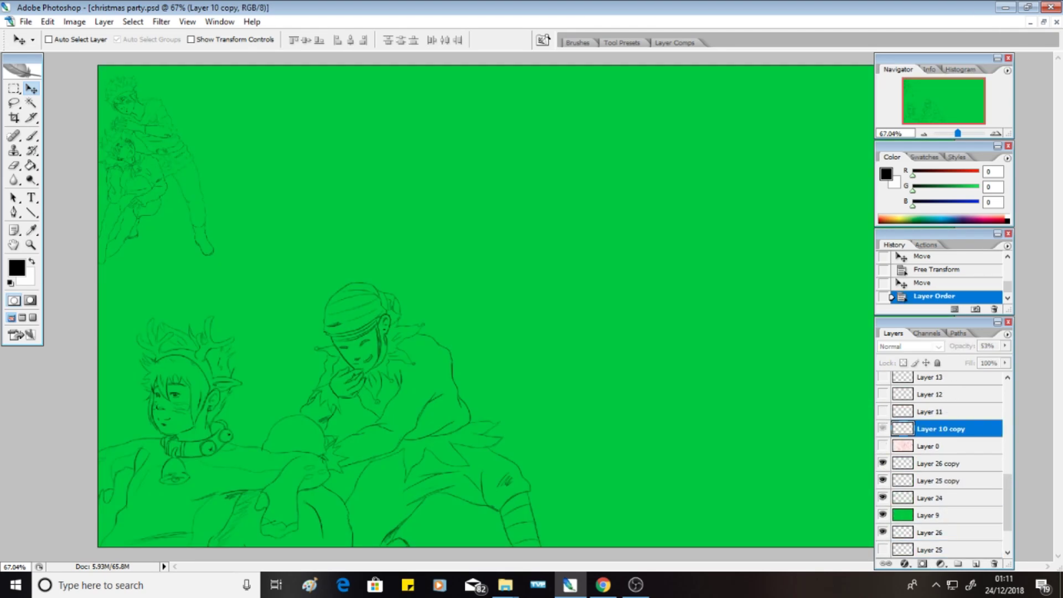
pyautogui.moveTo(942, 429); pyautogui.dragTo(941, 541)
pyautogui.click(883, 446)
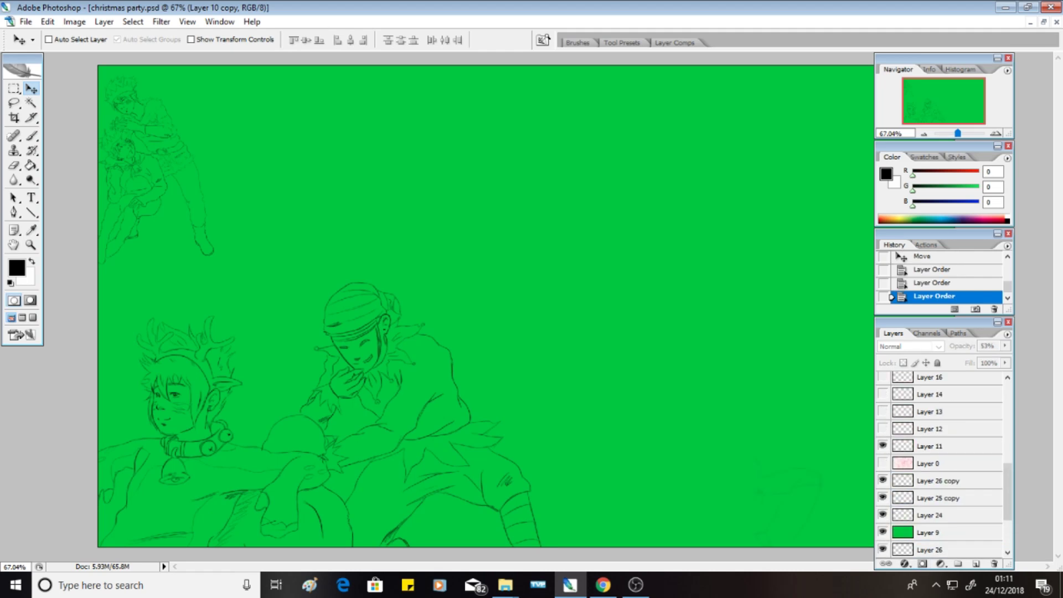
# Add new Layer 27 above the Layer 11 sketch and lower the sketch's opacity.
pyautogui.click(931, 446)
pyautogui.click(977, 564)
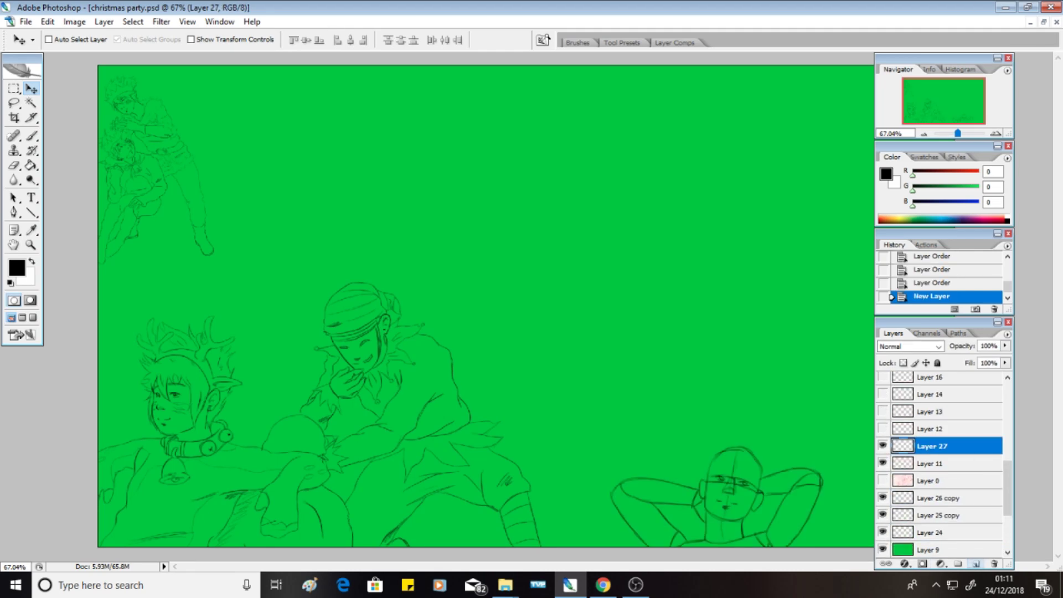
pyautogui.click(942, 464)
pyautogui.click(1005, 346)
pyautogui.moveTo(1006, 358); pyautogui.dragTo(975, 359)
pyautogui.click(931, 446)
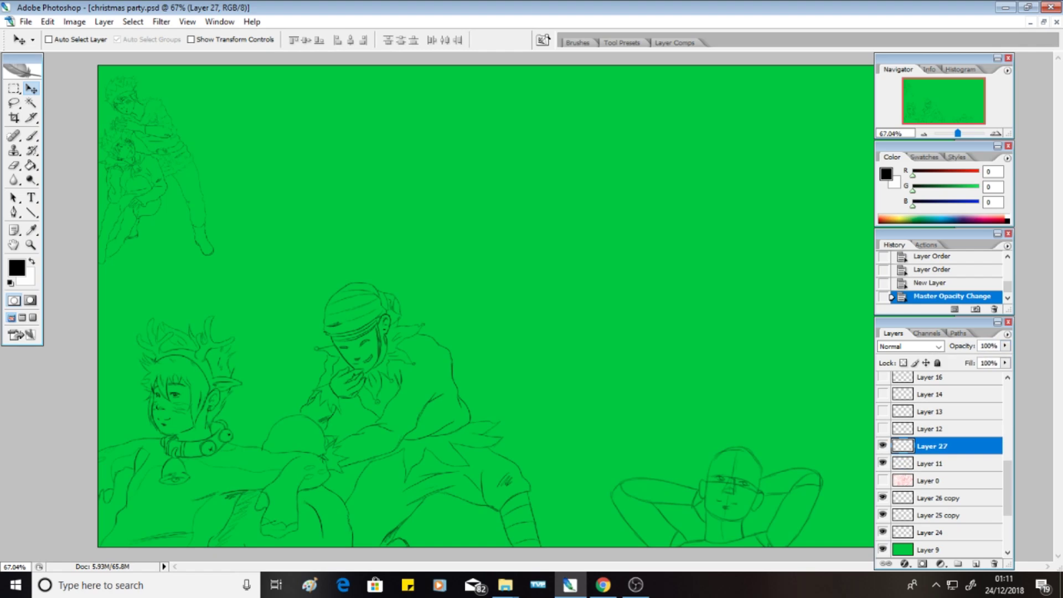
# Zoom in on the reclining figure's face.
pyautogui.click(187, 22)
pyautogui.click(221, 145)
pyautogui.click(187, 21)
pyautogui.click(222, 145)
pyautogui.moveTo(944, 101); pyautogui.dragTo(960, 115)
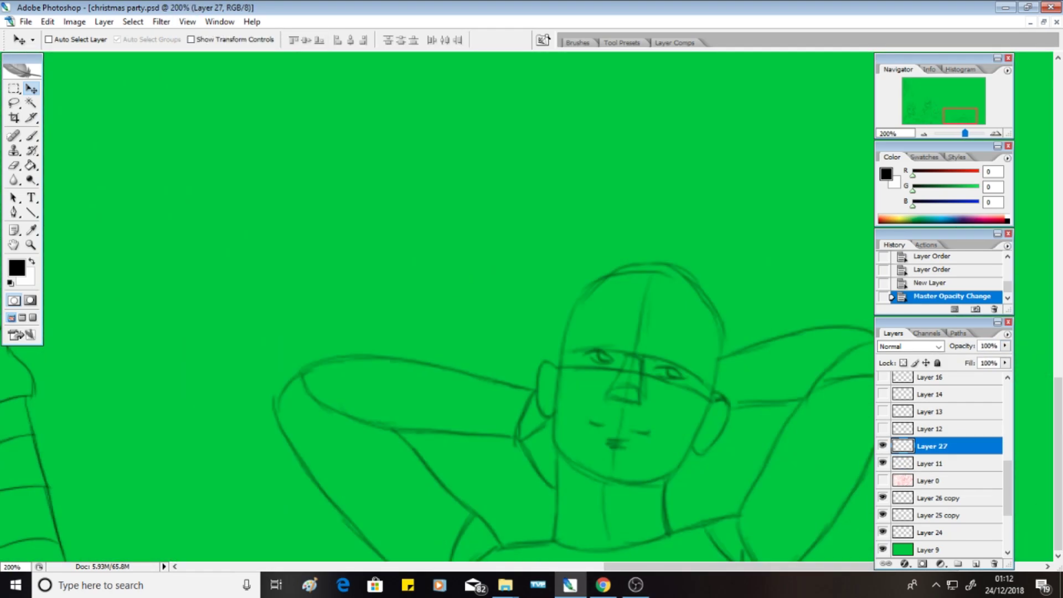
# With the Brush, zoom in closer on the face and ink both eyes.
pyautogui.press('b')
pyautogui.moveTo(739, 566); pyautogui.dragTo(781, 567)
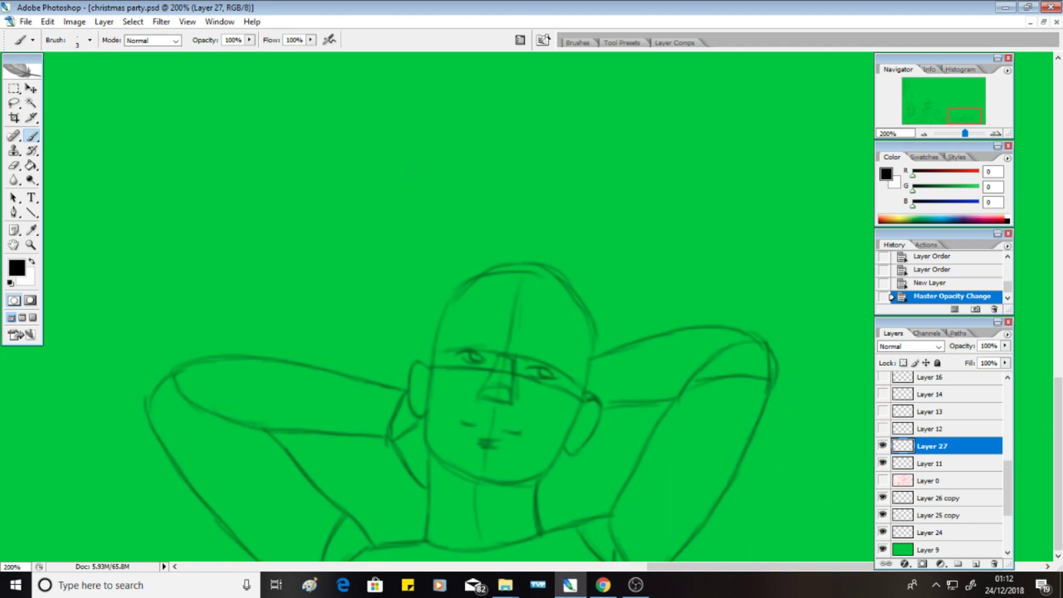
pyautogui.click(187, 21)
pyautogui.click(205, 98)
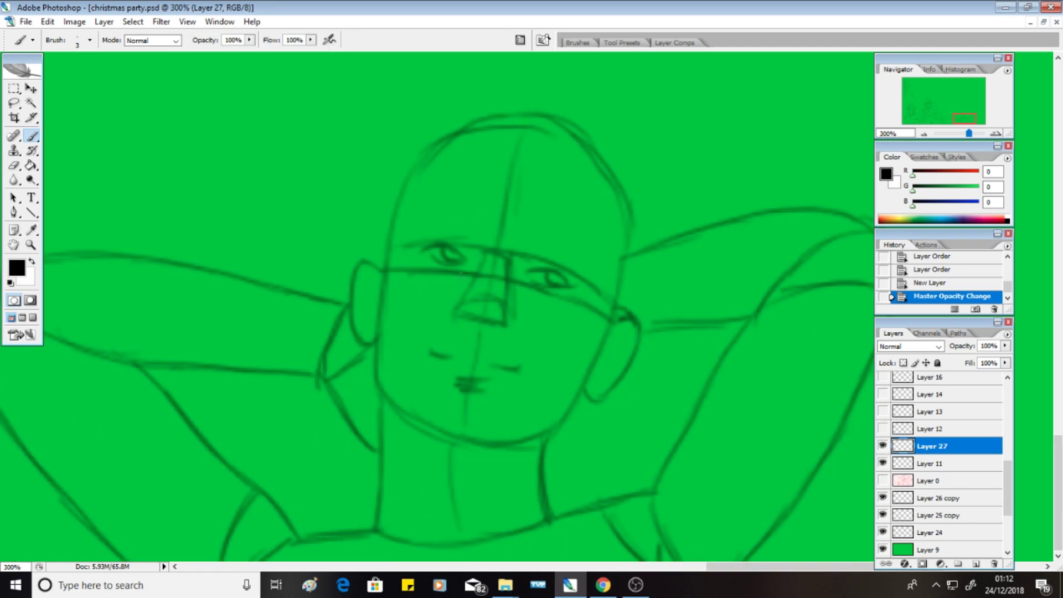
pyautogui.moveTo(430, 248)
pyautogui.mouseDown()
pyautogui.moveTo(466, 258)
pyautogui.moveTo(463, 268)
pyautogui.mouseUp()
pyautogui.moveTo(535, 275)
pyautogui.mouseDown()
pyautogui.moveTo(572, 285)
pyautogui.moveTo(566, 292)
pyautogui.mouseUp()
# Ink the cheek line, the nose, and the left side of the face down to the jaw.
pyautogui.moveTo(382, 299)
pyautogui.mouseDown()
pyautogui.moveTo(460, 285)
pyautogui.moveTo(520, 294)
pyautogui.moveTo(573, 326)
pyautogui.mouseUp()
pyautogui.moveTo(450, 315); pyautogui.dragTo(471, 322)
pyautogui.moveTo(488, 330); pyautogui.dragTo(530, 322)
pyautogui.moveTo(499, 302)
pyautogui.mouseDown()
pyautogui.moveTo(515, 319)
pyautogui.moveTo(538, 314)
pyautogui.mouseUp()
pyautogui.moveTo(540, 315)
pyautogui.mouseDown()
pyautogui.moveTo(588, 336)
pyautogui.moveTo(586, 399)
pyautogui.mouseUp()
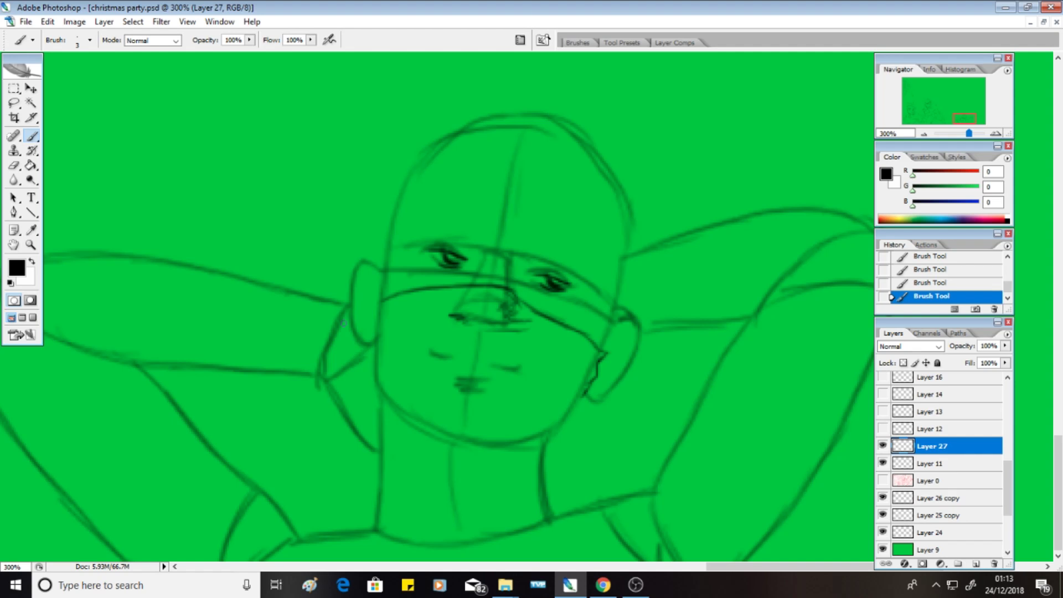
pyautogui.moveTo(379, 302)
pyautogui.mouseDown()
pyautogui.moveTo(374, 394)
pyautogui.moveTo(386, 405)
pyautogui.mouseUp()
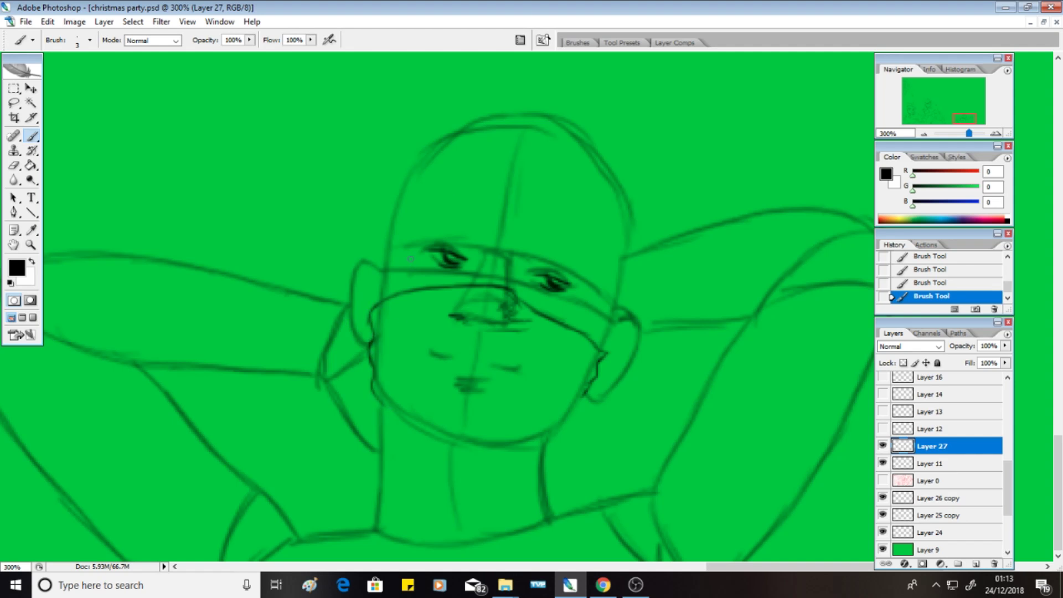
pyautogui.moveTo(480, 224)
pyautogui.mouseDown()
pyautogui.moveTo(529, 297)
pyautogui.moveTo(540, 232)
pyautogui.mouseUp()
# Draw spiky hair over the forehead, head and crown, erasing stray strokes on the left.
pyautogui.moveTo(468, 266); pyautogui.dragTo(477, 204)
pyautogui.moveTo(441, 247); pyautogui.dragTo(461, 202)
pyautogui.moveTo(376, 190)
pyautogui.mouseDown()
pyautogui.moveTo(398, 242)
pyautogui.moveTo(441, 206)
pyautogui.mouseUp()
pyautogui.moveTo(361, 160); pyautogui.dragTo(407, 146)
pyautogui.moveTo(414, 147)
pyautogui.mouseDown()
pyautogui.moveTo(461, 158)
pyautogui.moveTo(483, 137)
pyautogui.mouseUp()
pyautogui.moveTo(466, 209)
pyautogui.mouseDown()
pyautogui.moveTo(470, 195)
pyautogui.moveTo(513, 199)
pyautogui.mouseUp()
pyautogui.moveTo(421, 235); pyautogui.dragTo(476, 229)
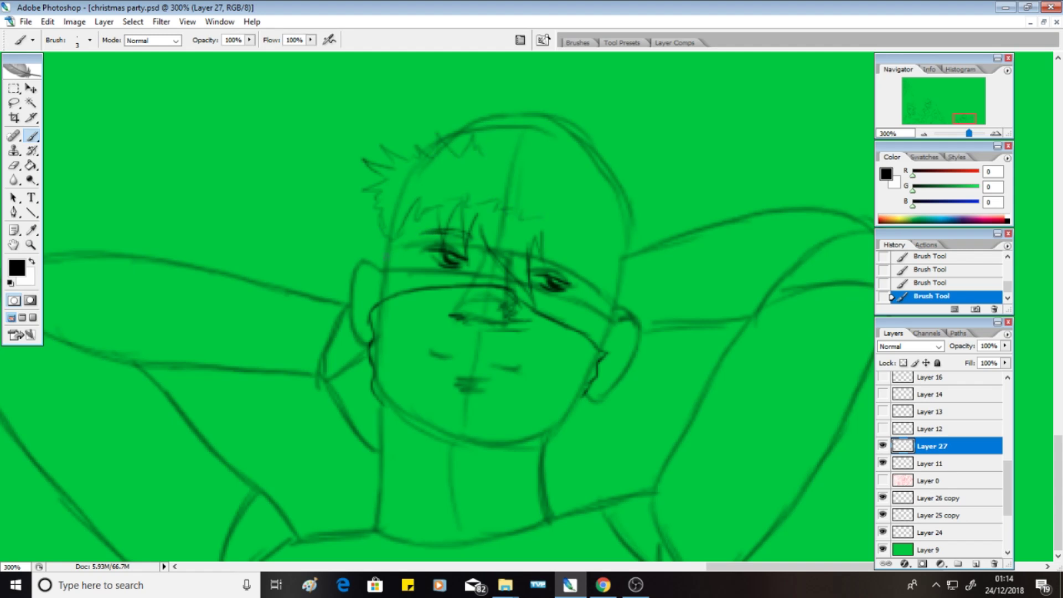
pyautogui.press('e')
pyautogui.moveTo(382, 200); pyautogui.dragTo(407, 228)
pyautogui.press('b')
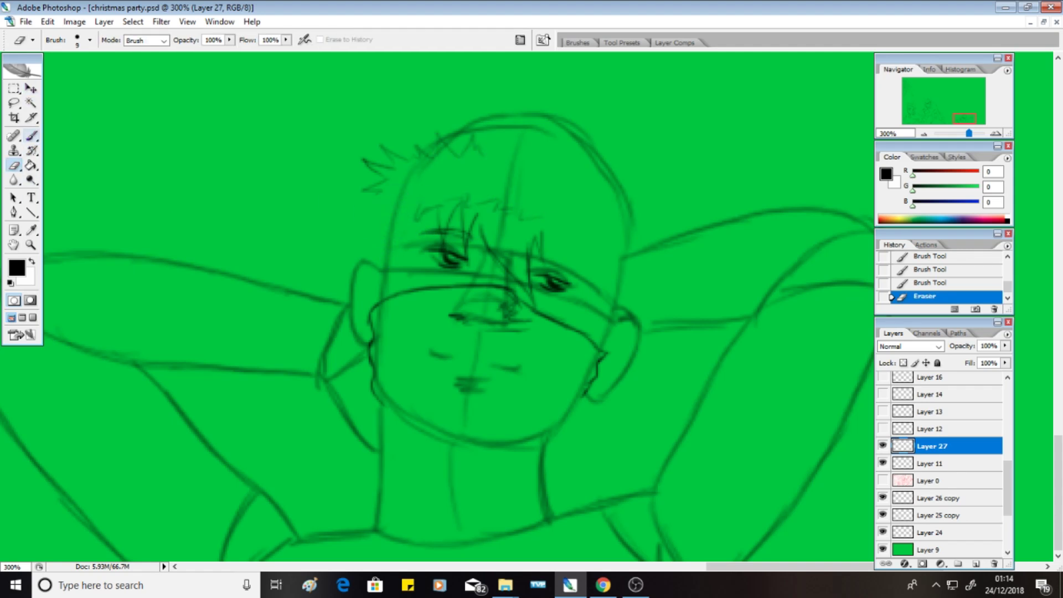